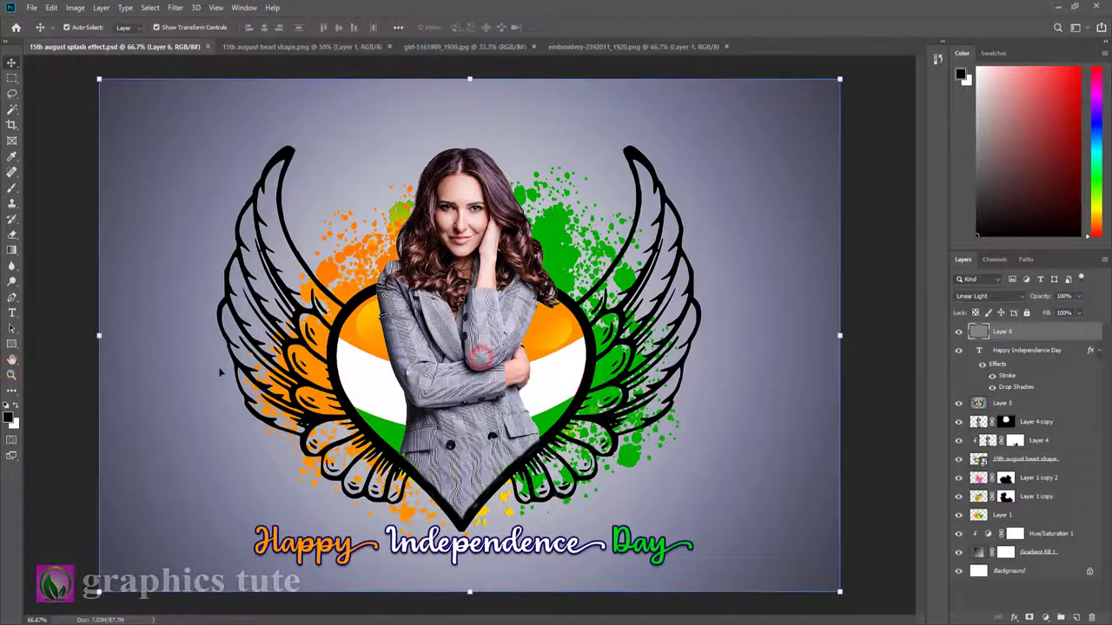
Create a new blank 1920×1280 document.
{"action": "left_click", "coordinate": [11, 374]}
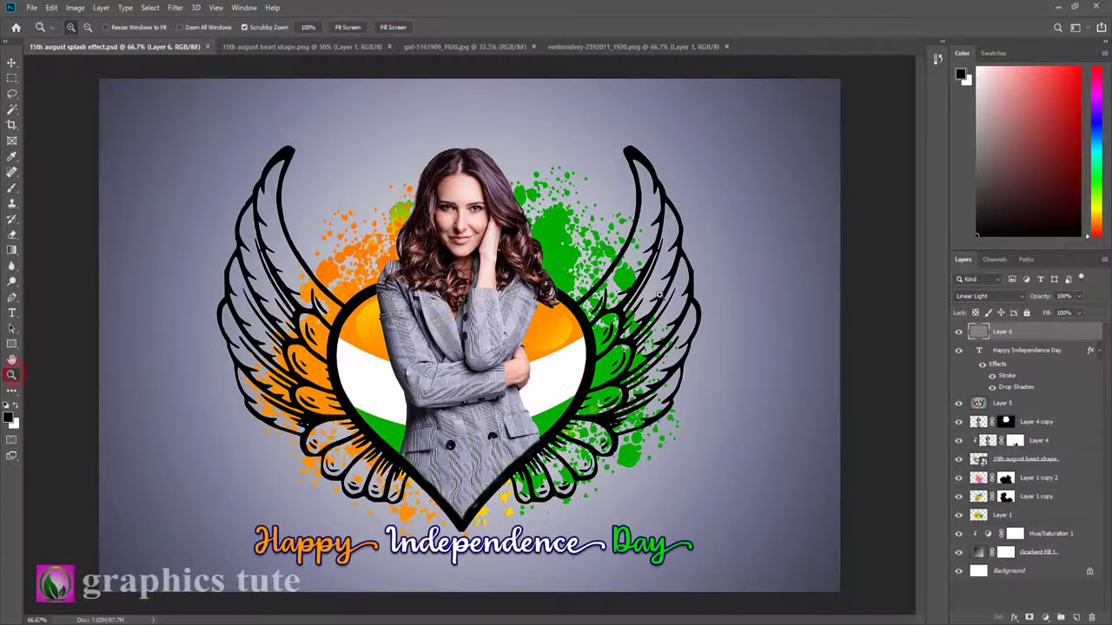
{"action": "left_click_drag", "start_coordinate": [621, 311], "coordinate": [622, 305]}
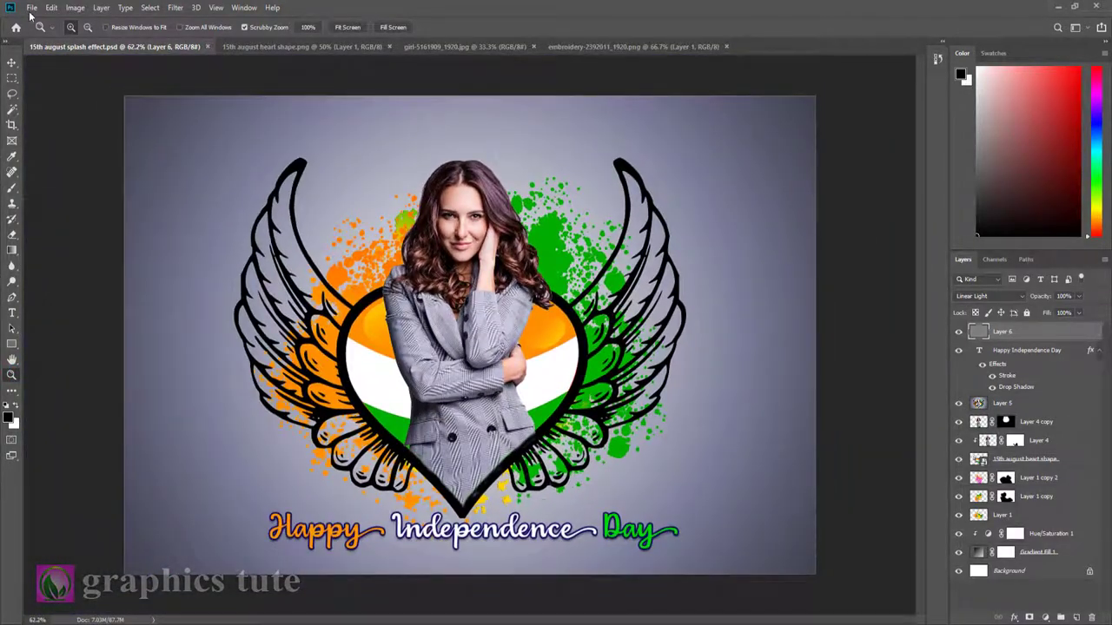
{"action": "left_click", "coordinate": [30, 9]}
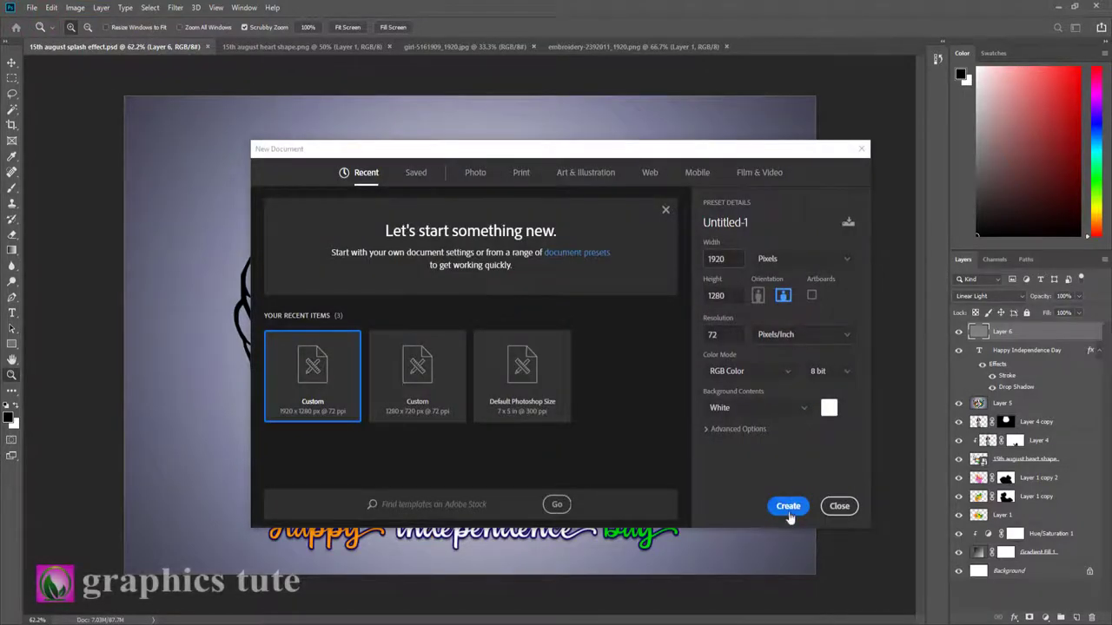
{"action": "left_click", "coordinate": [787, 513]}
Add a grey Gradient Fill layer: Radial, Reversed for a light centre, scale 264%.
{"action": "left_click", "coordinate": [1045, 616]}
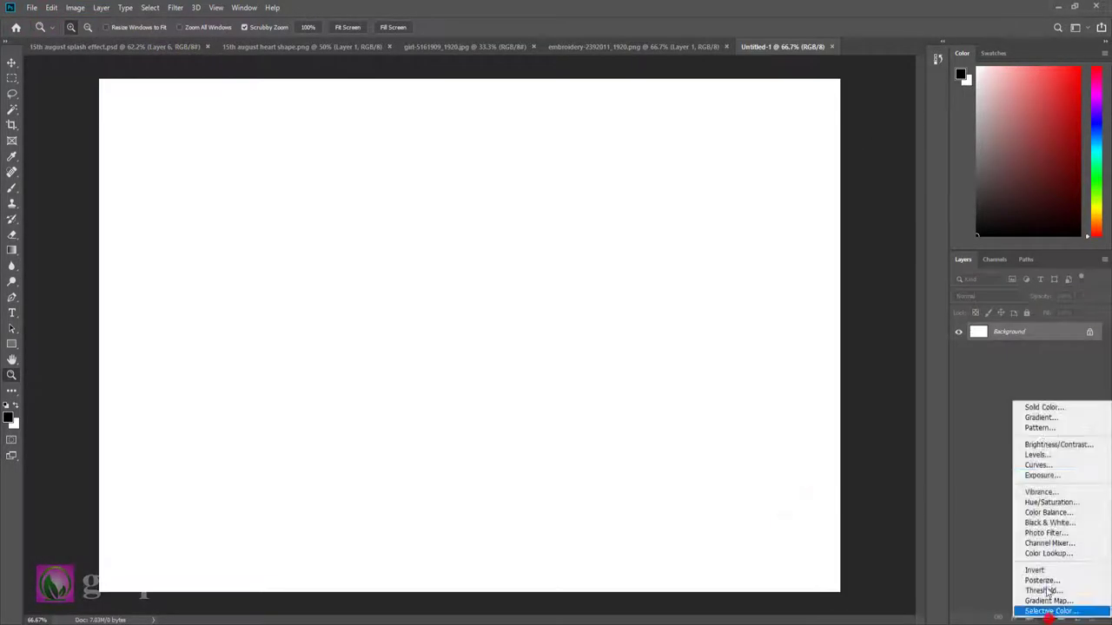
{"action": "left_click", "coordinate": [1042, 416]}
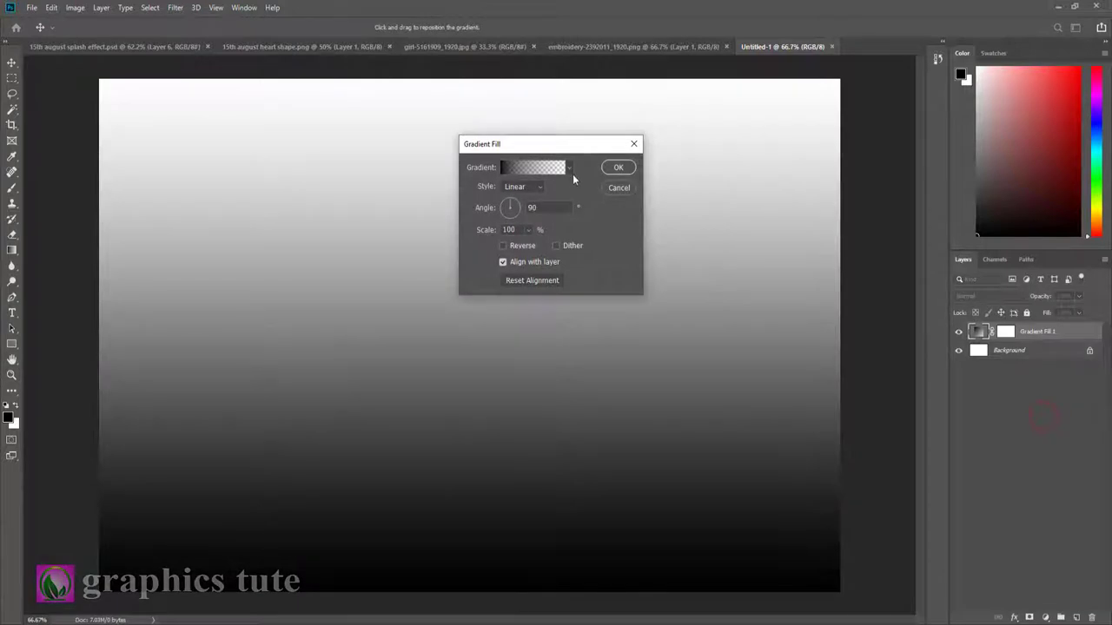
{"action": "left_click", "coordinate": [570, 169]}
{"action": "left_click", "coordinate": [549, 251]}
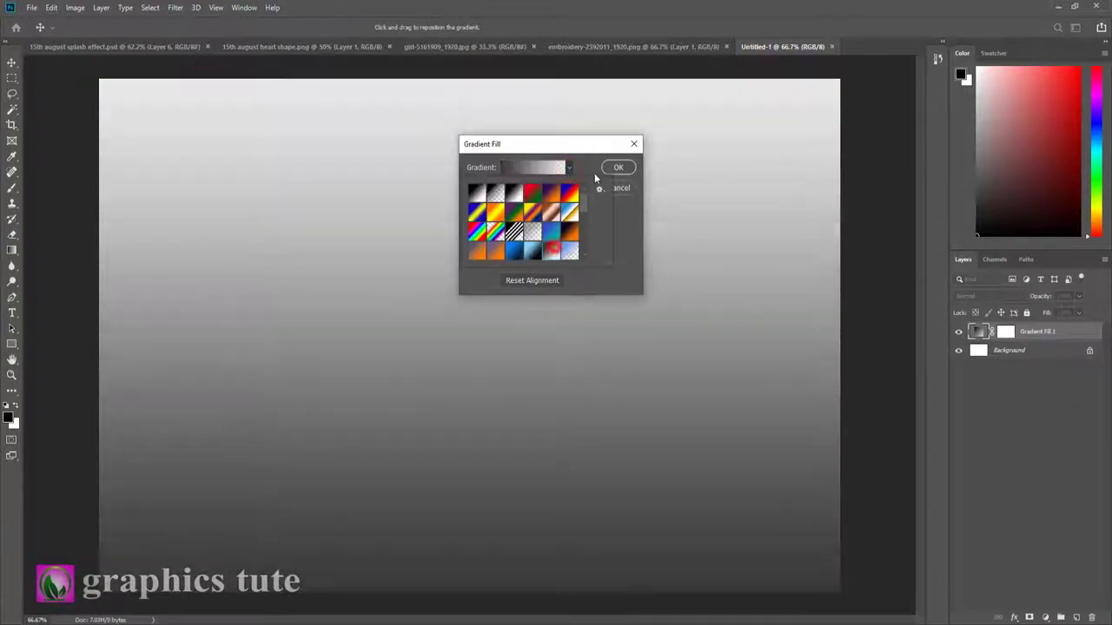
{"action": "left_click", "coordinate": [593, 167]}
{"action": "left_click", "coordinate": [532, 200]}
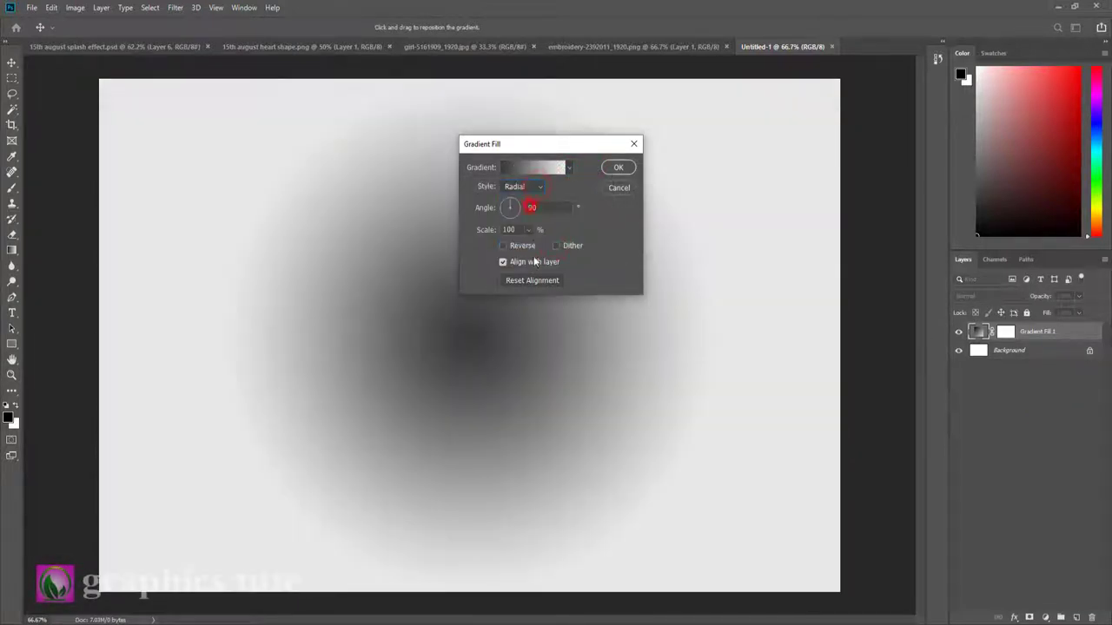
{"action": "left_click", "coordinate": [503, 247]}
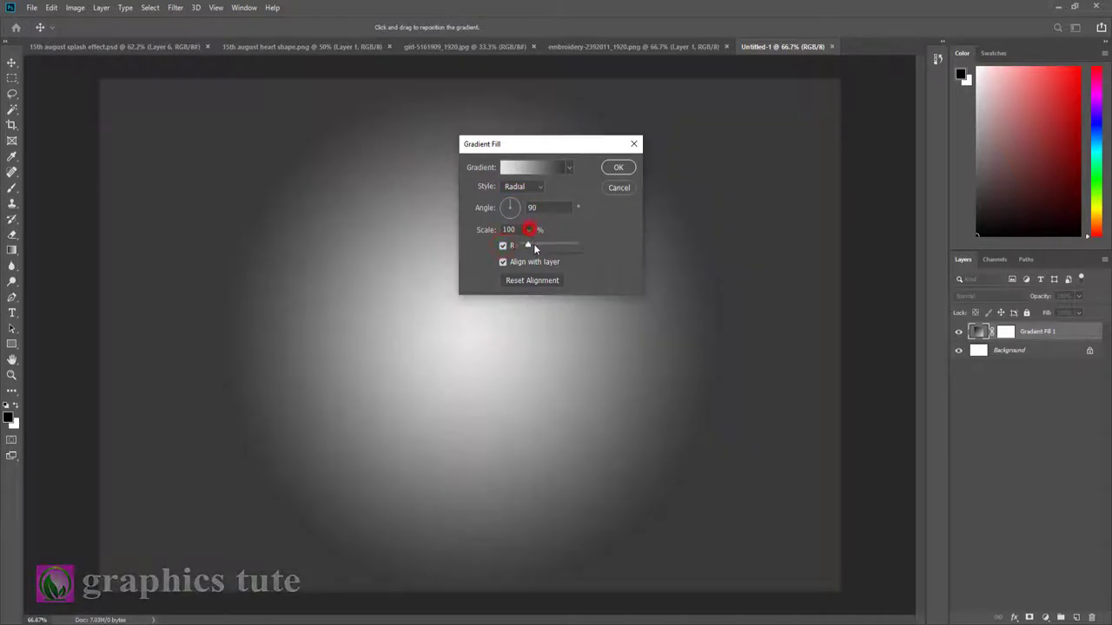
{"action": "left_click_drag", "start_coordinate": [536, 245], "coordinate": [538, 247]}
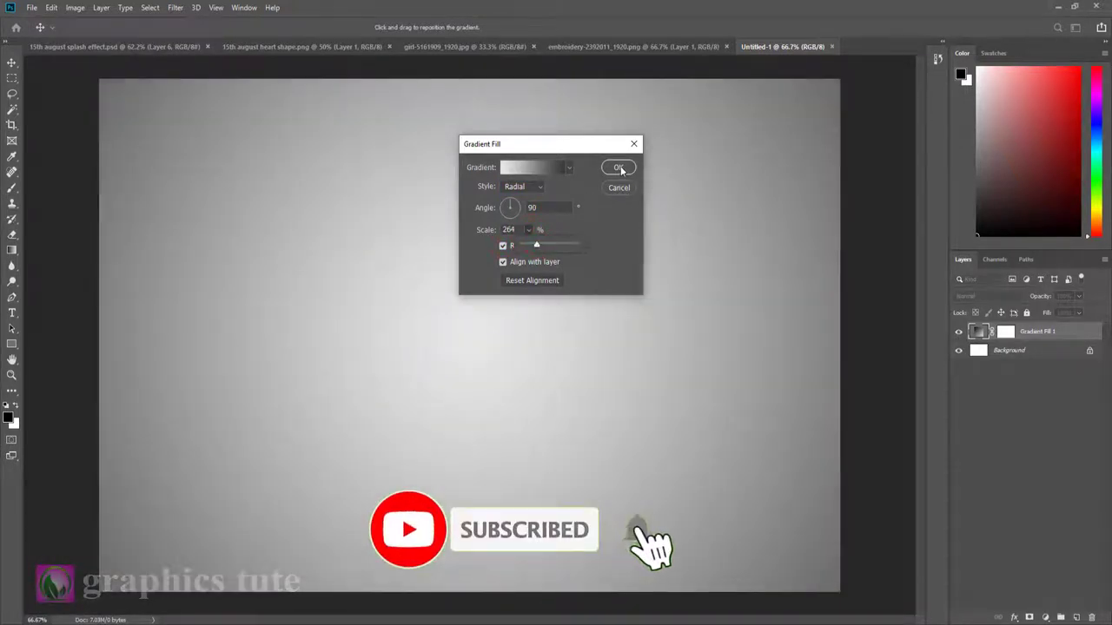
{"action": "left_click", "coordinate": [619, 167]}
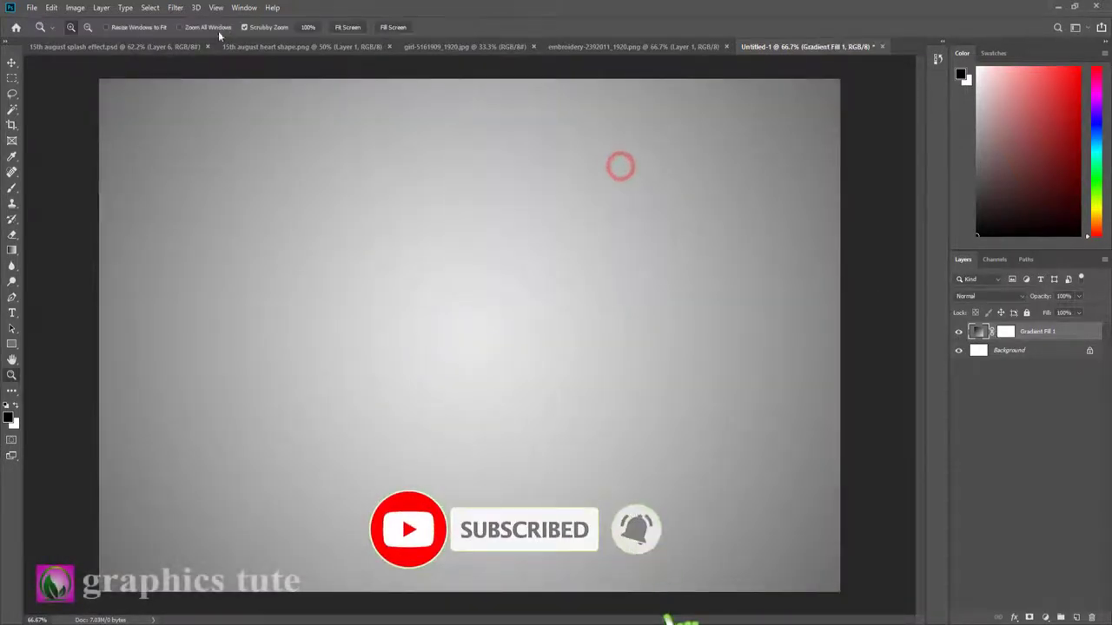
Drag the winged tricolour heart into Untitled-1, scale it to about 62%, then show girl-5161909_1920.jpg.
{"action": "left_click", "coordinate": [247, 46]}
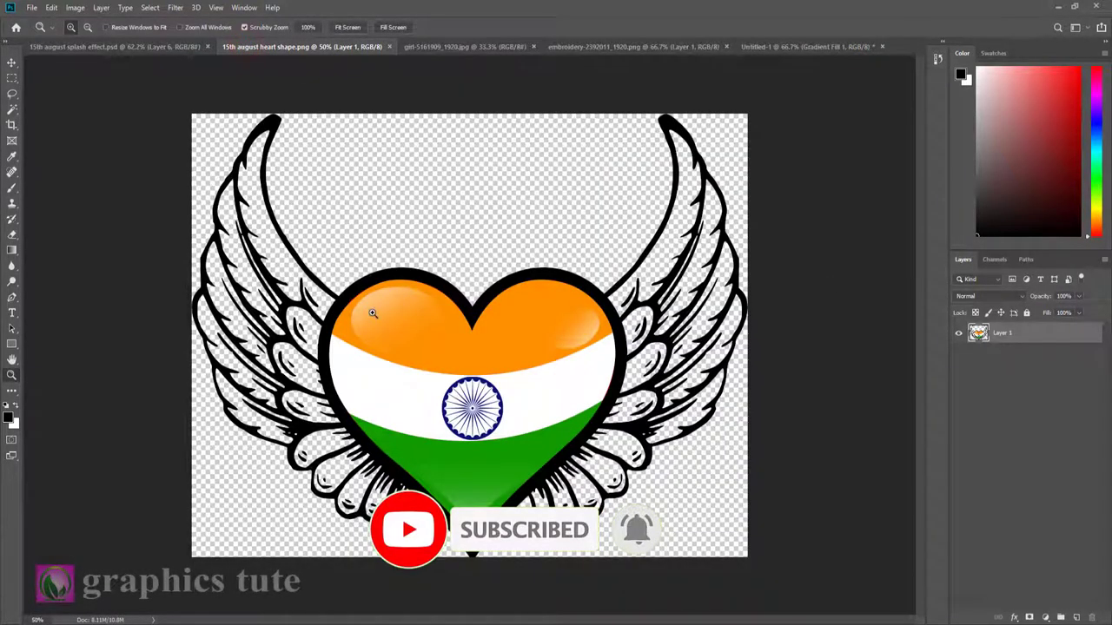
{"action": "left_click", "coordinate": [12, 62]}
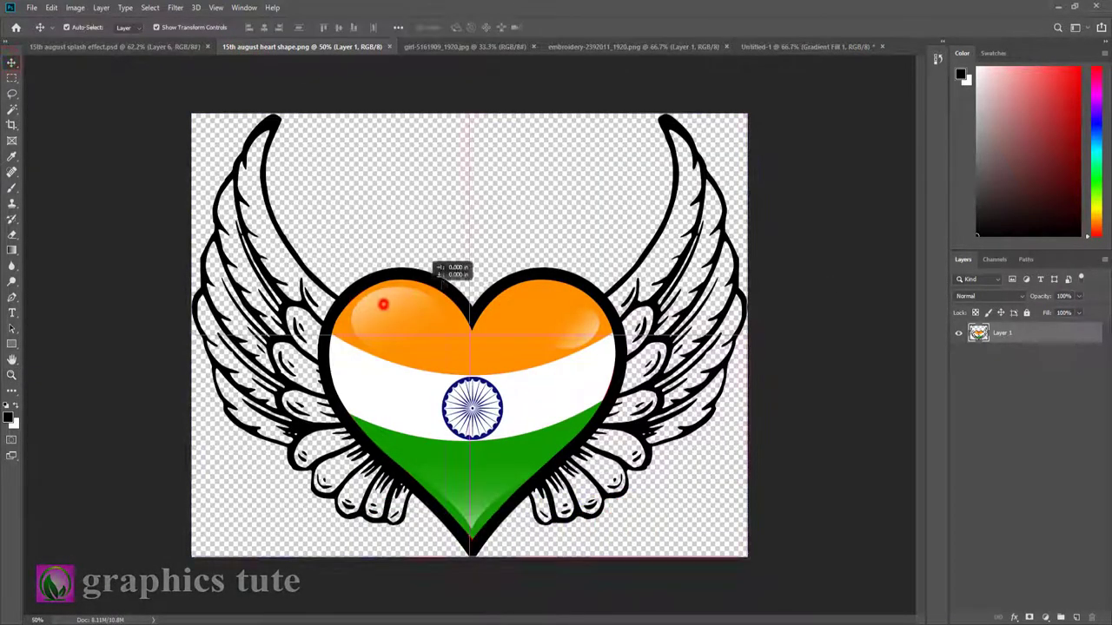
{"action": "mouse_move", "coordinate": [384, 304]}
{"action": "left_mouse_down"}
{"action": "mouse_move", "coordinate": [801, 76]}
{"action": "mouse_move", "coordinate": [562, 400]}
{"action": "mouse_move", "coordinate": [523, 302]}
{"action": "left_mouse_up"}
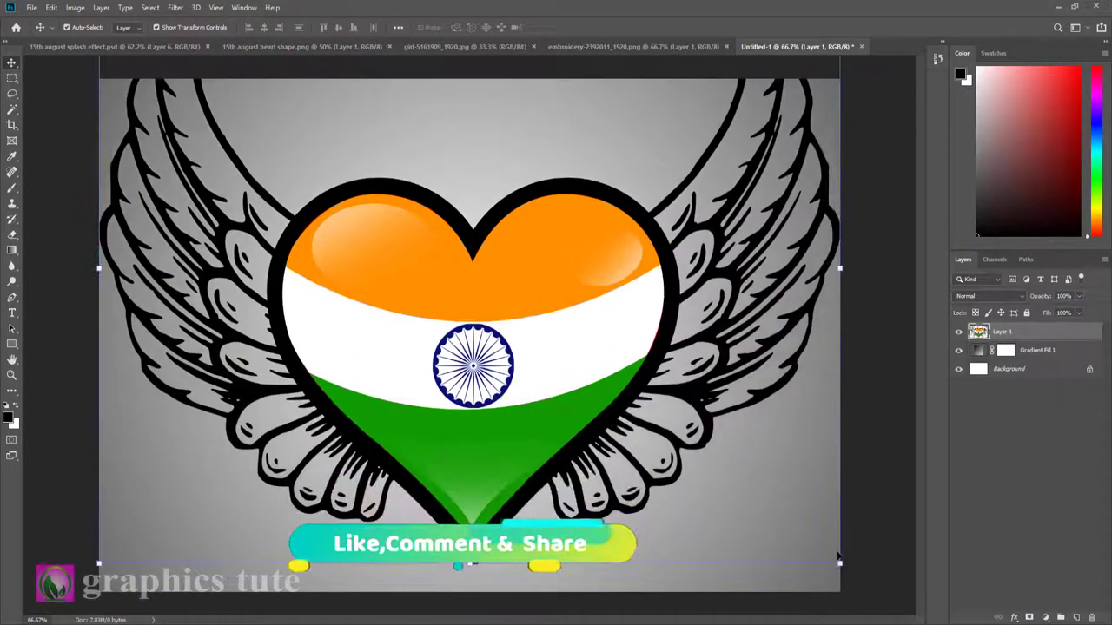
{"action": "left_click_drag", "start_coordinate": [840, 563], "coordinate": [607, 429]}
{"action": "left_click", "coordinate": [556, 27]}
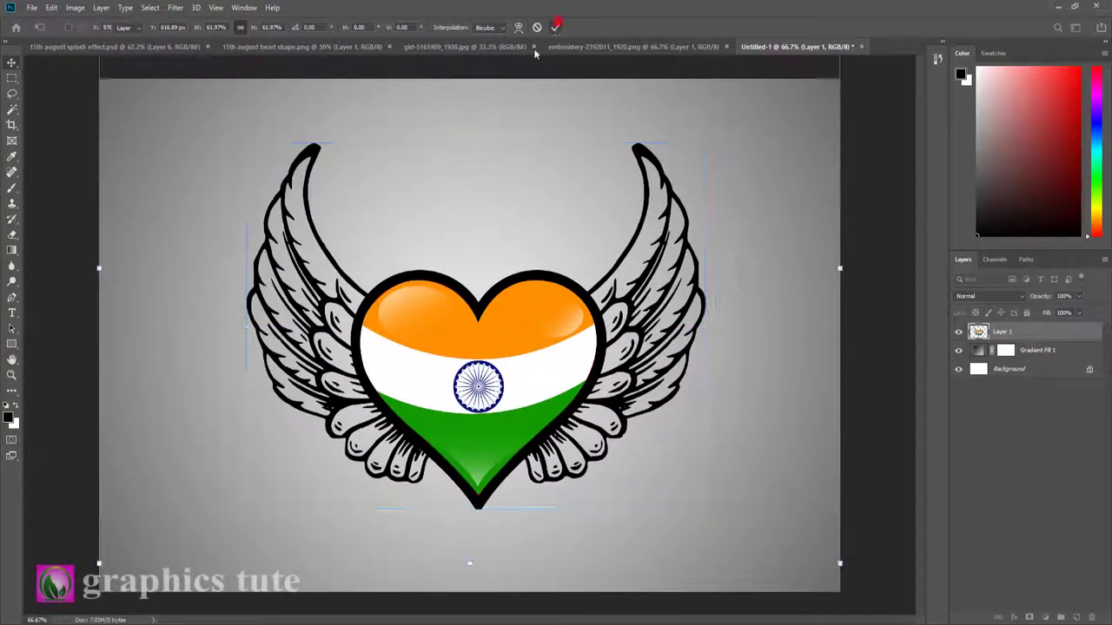
{"action": "left_click", "coordinate": [437, 48]}
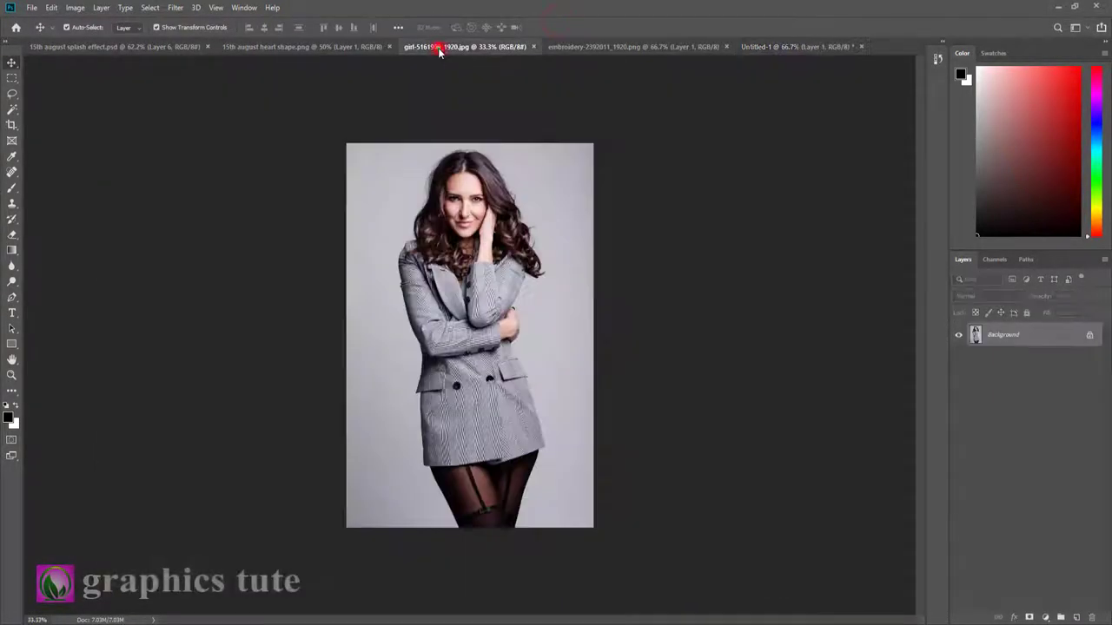
Unlock the photo layer, Select Subject on the woman, and add a layer mask.
{"action": "left_click", "coordinate": [1090, 338]}
{"action": "left_click", "coordinate": [13, 106]}
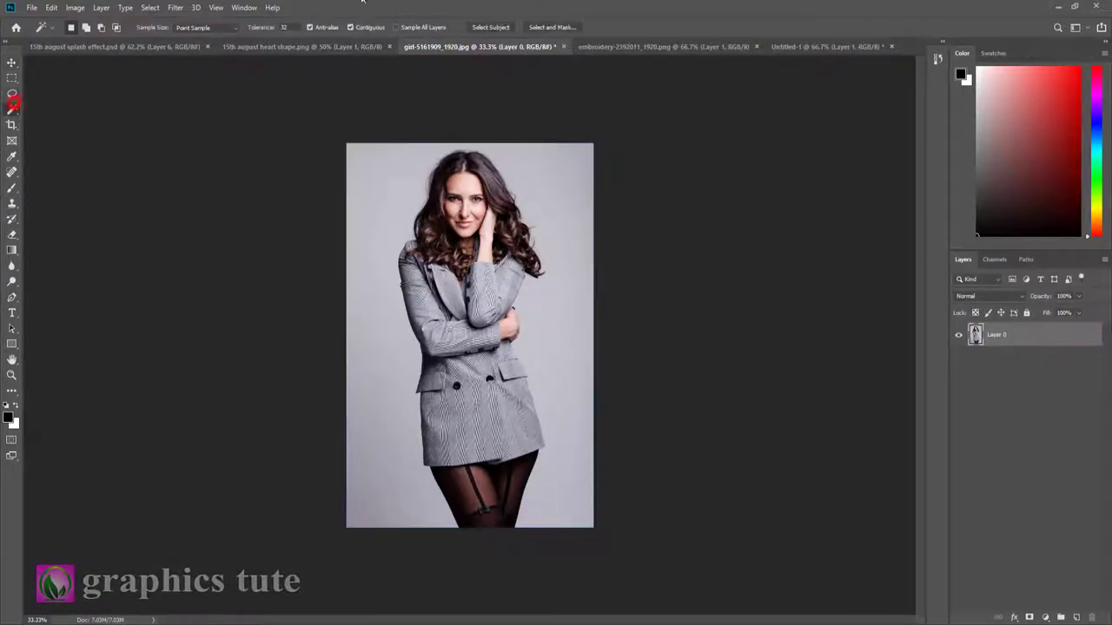
{"action": "left_click", "coordinate": [492, 27]}
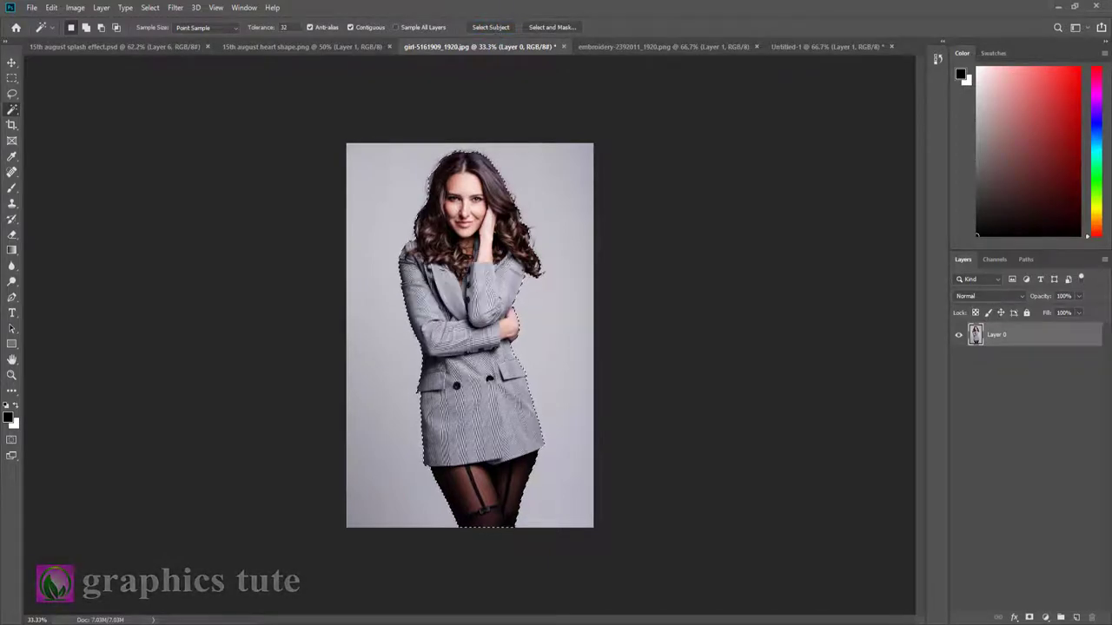
{"action": "left_click", "coordinate": [1028, 618]}
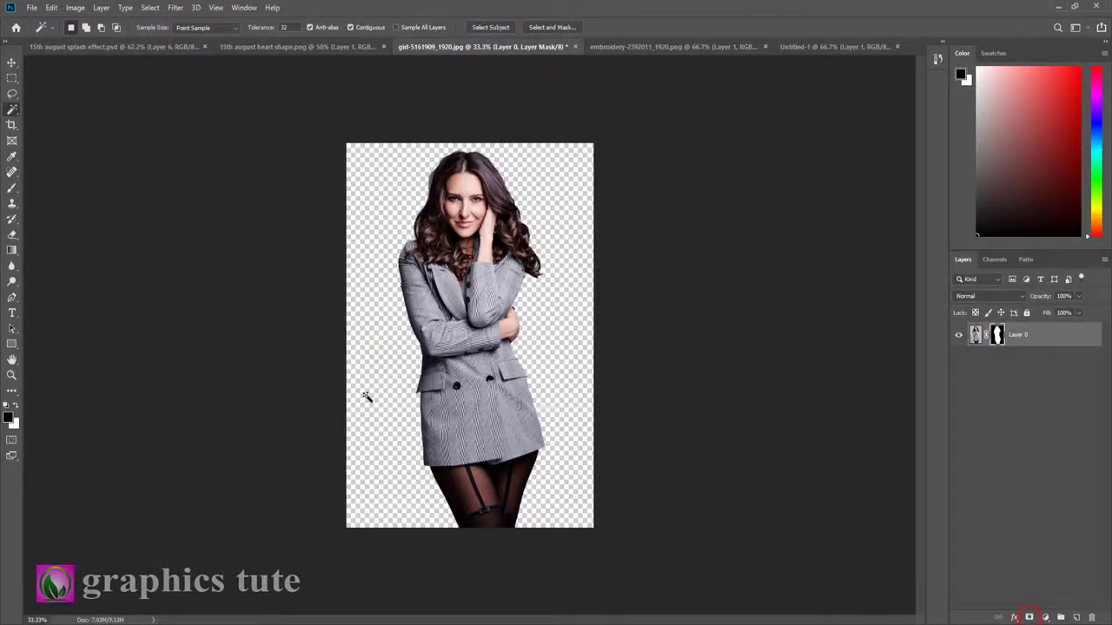
{"action": "scroll", "coordinate": [437, 322], "scroll_direction": "up", "scroll_amount": 5}
Refine the mask's hair edges on both sides in Select and Mask and apply it.
{"action": "right_click", "coordinate": [997, 333]}
{"action": "left_click", "coordinate": [1032, 423]}
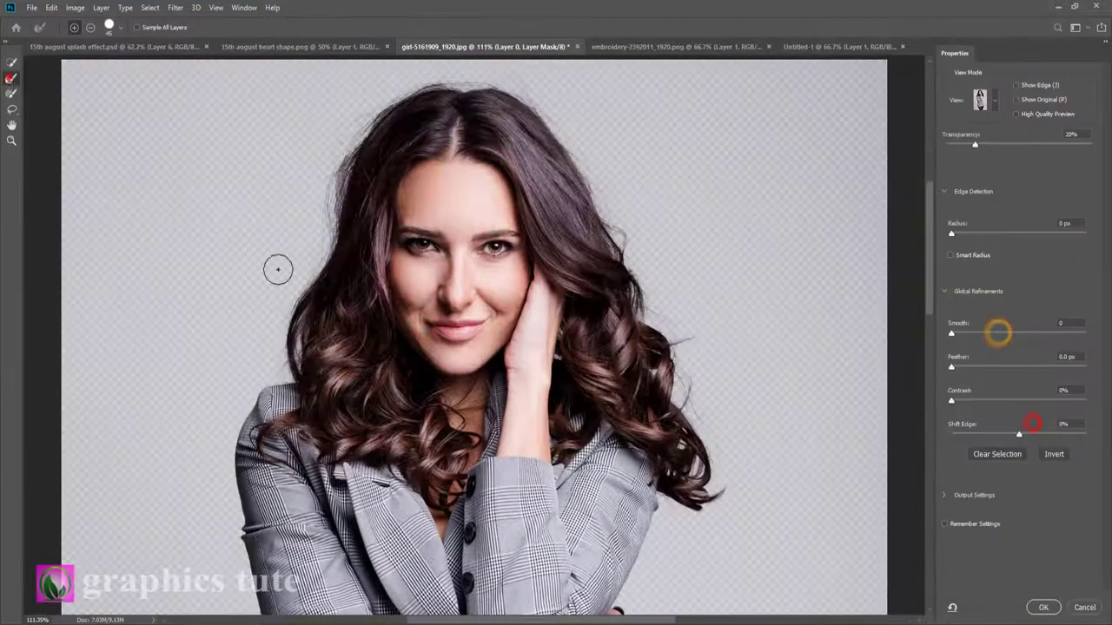
{"action": "left_click_drag", "start_coordinate": [323, 233], "coordinate": [396, 93]}
{"action": "left_click_drag", "start_coordinate": [674, 396], "coordinate": [696, 469]}
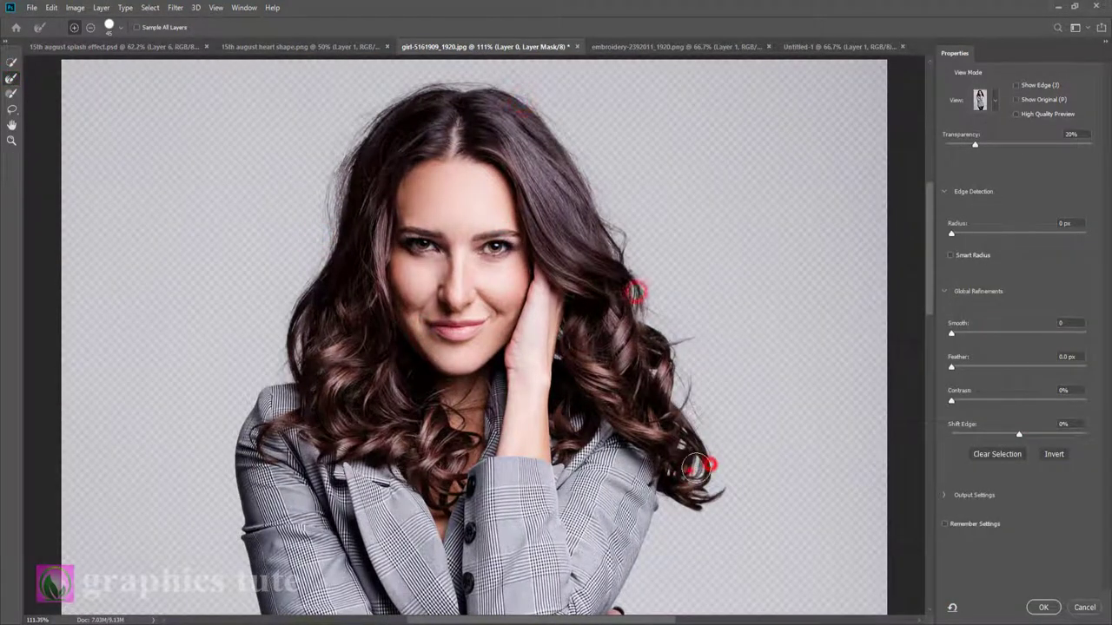
{"action": "left_click", "coordinate": [1043, 607]}
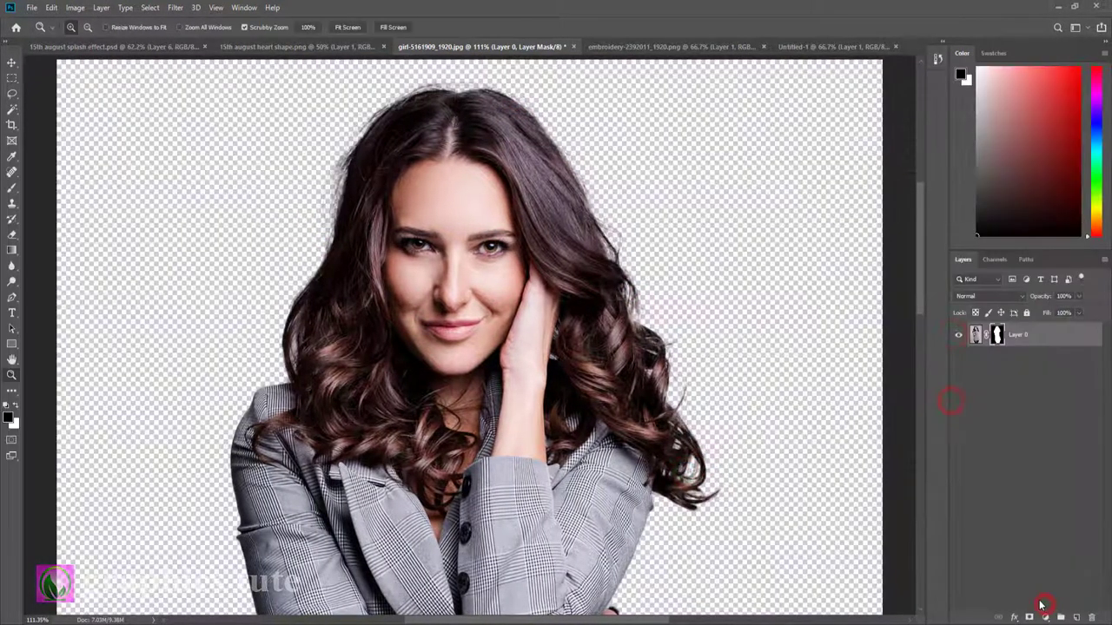
{"action": "key", "text": "ctrl+0"}
Drag the cut-out woman into the poster, scale her to about 64.5%, and centre her over the heart.
{"action": "key", "text": "v"}
{"action": "mouse_move", "coordinate": [468, 169]}
{"action": "left_mouse_down"}
{"action": "mouse_move", "coordinate": [803, 28]}
{"action": "mouse_move", "coordinate": [553, 291]}
{"action": "left_mouse_up"}
{"action": "left_click_drag", "start_coordinate": [532, 349], "coordinate": [398, 228]}
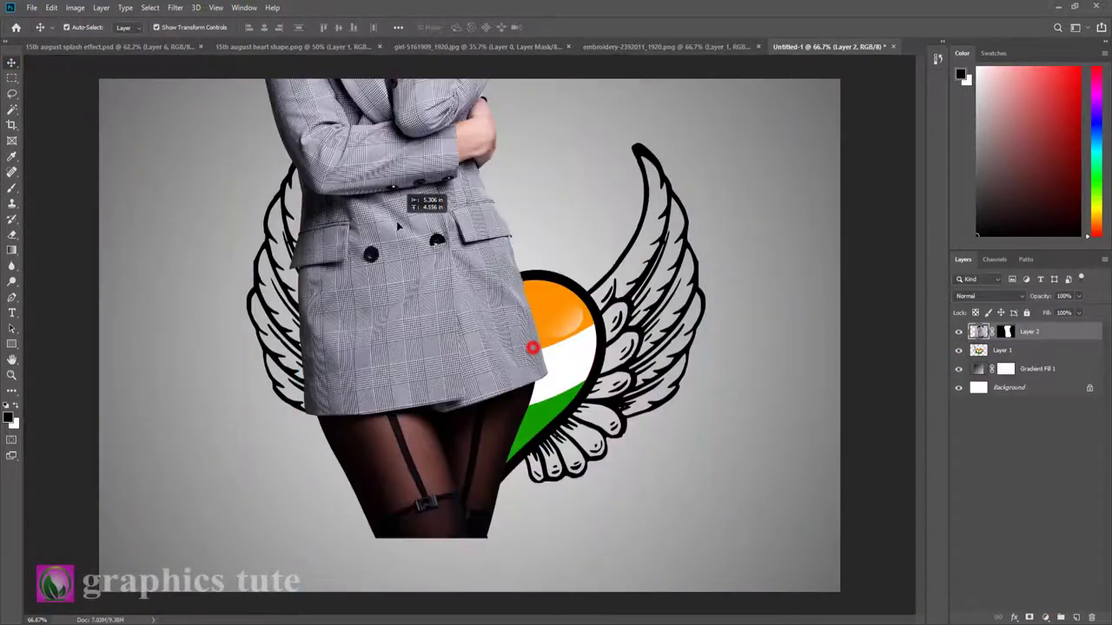
{"action": "left_click_drag", "start_coordinate": [646, 540], "coordinate": [650, 539]}
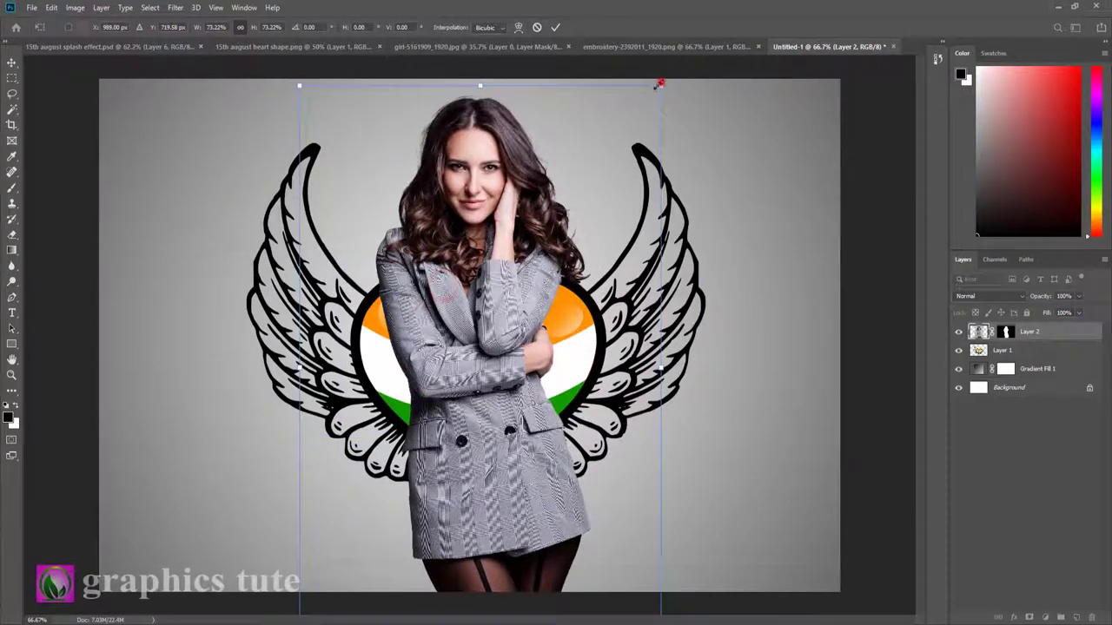
{"action": "left_click_drag", "start_coordinate": [660, 84], "coordinate": [638, 109]}
{"action": "left_click_drag", "start_coordinate": [415, 265], "coordinate": [422, 279]}
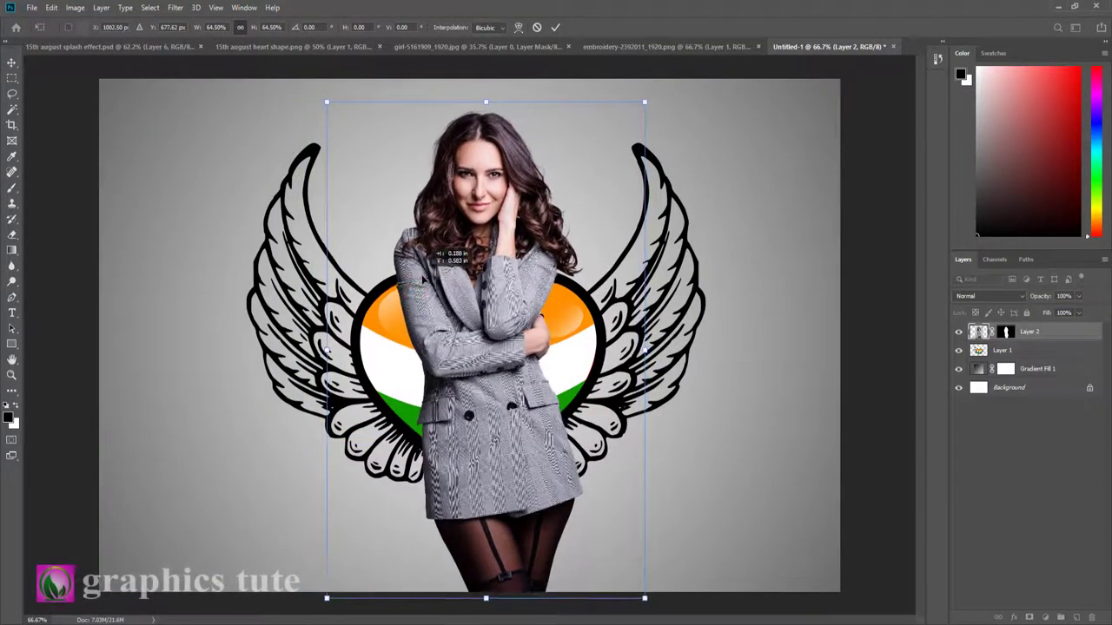
{"action": "left_click", "coordinate": [556, 26]}
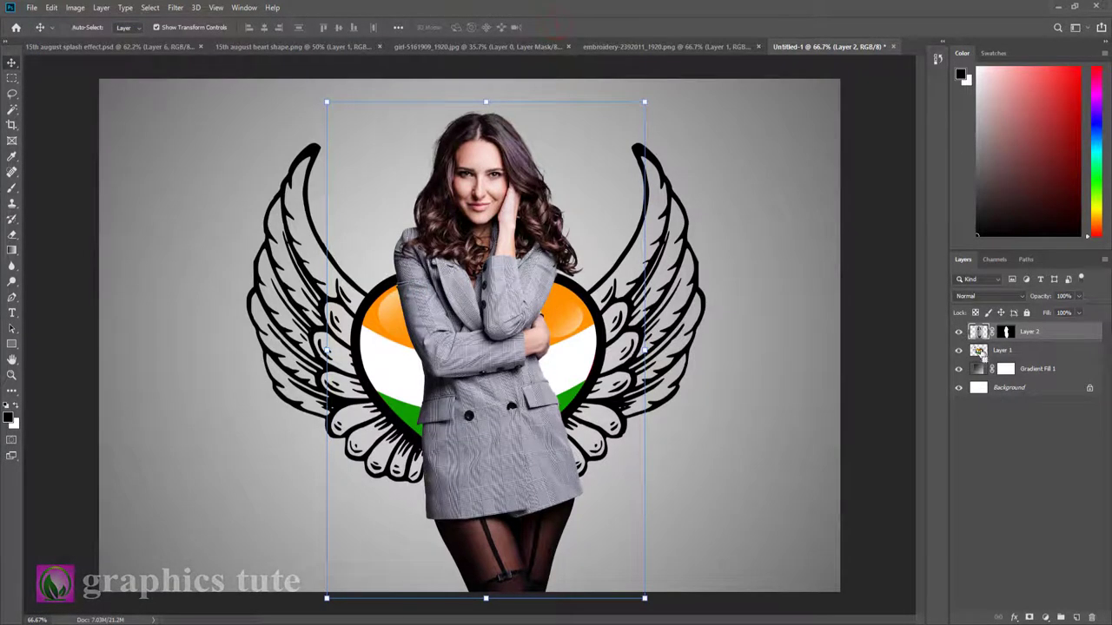
Apply her cutout mask and add a new mask from the heart's shape selection.
{"action": "left_click", "coordinate": [978, 351], "text": "ctrl"}
{"action": "right_click", "coordinate": [1005, 331]}
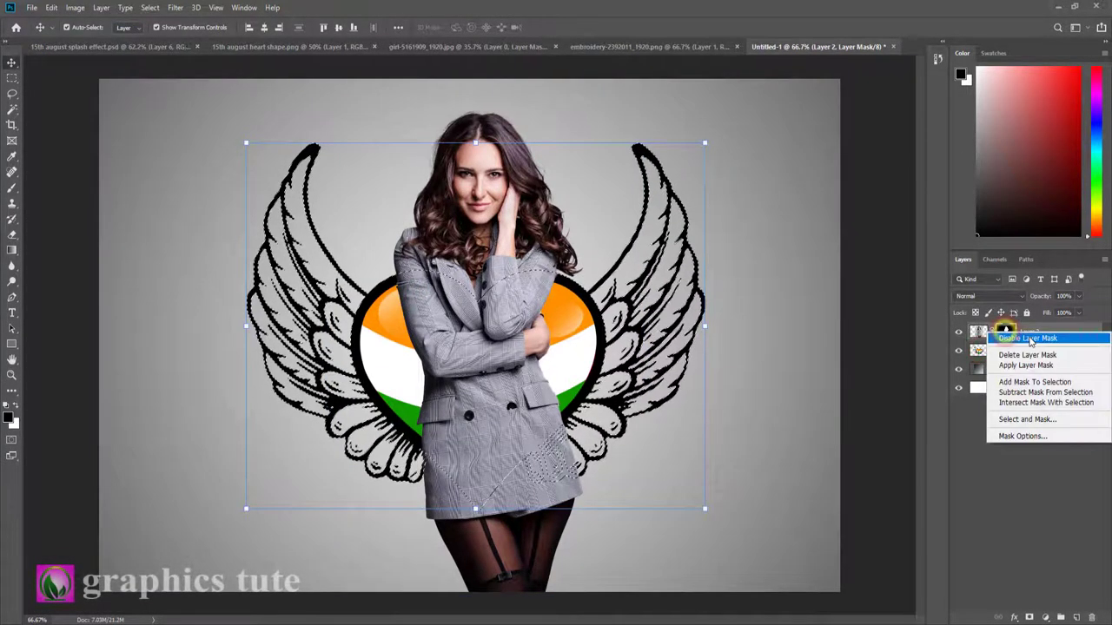
{"action": "left_click", "coordinate": [1026, 365]}
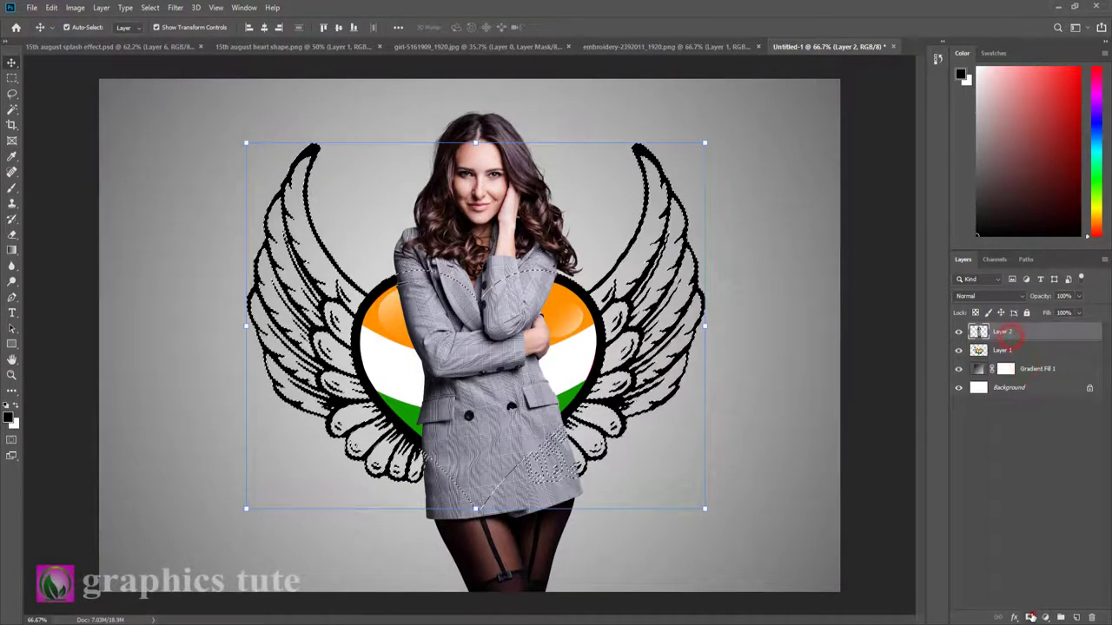
{"action": "left_click", "coordinate": [1030, 617]}
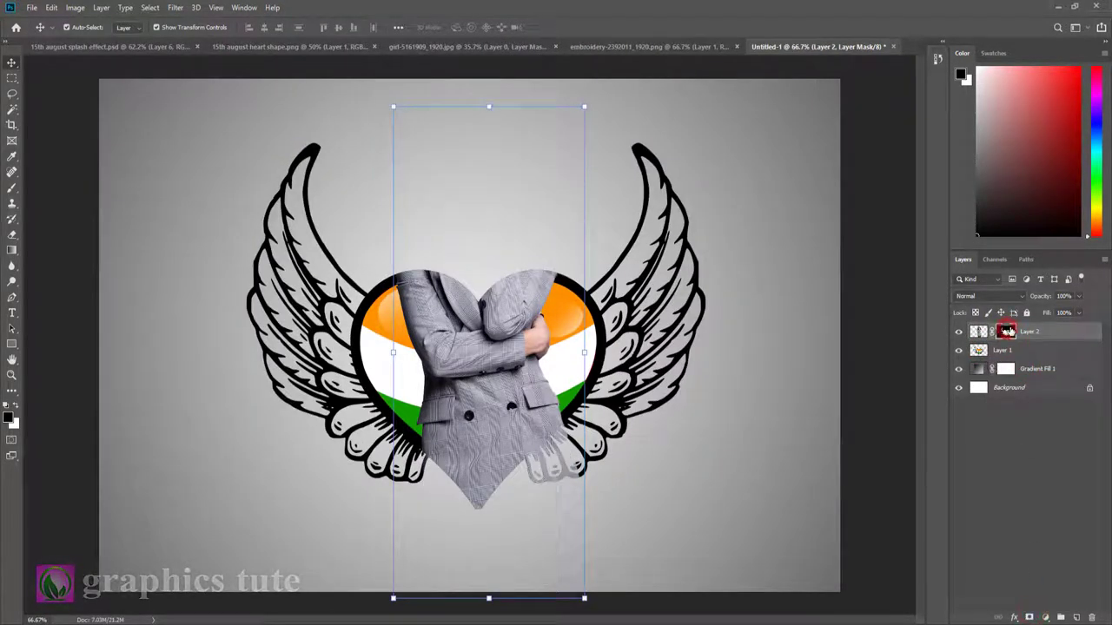
{"action": "left_click", "coordinate": [11, 375]}
Paint white on the woman's mask to reveal her hair, shoulders and face above the heart.
{"action": "left_click_drag", "start_coordinate": [489, 323], "coordinate": [487, 289]}
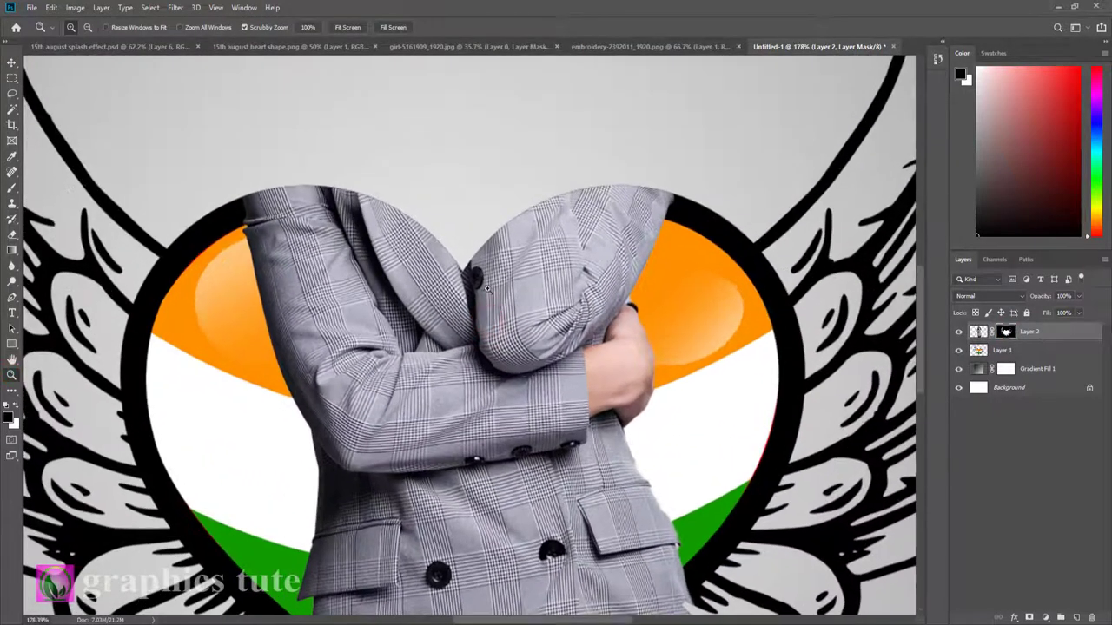
{"action": "left_click", "coordinate": [459, 237]}
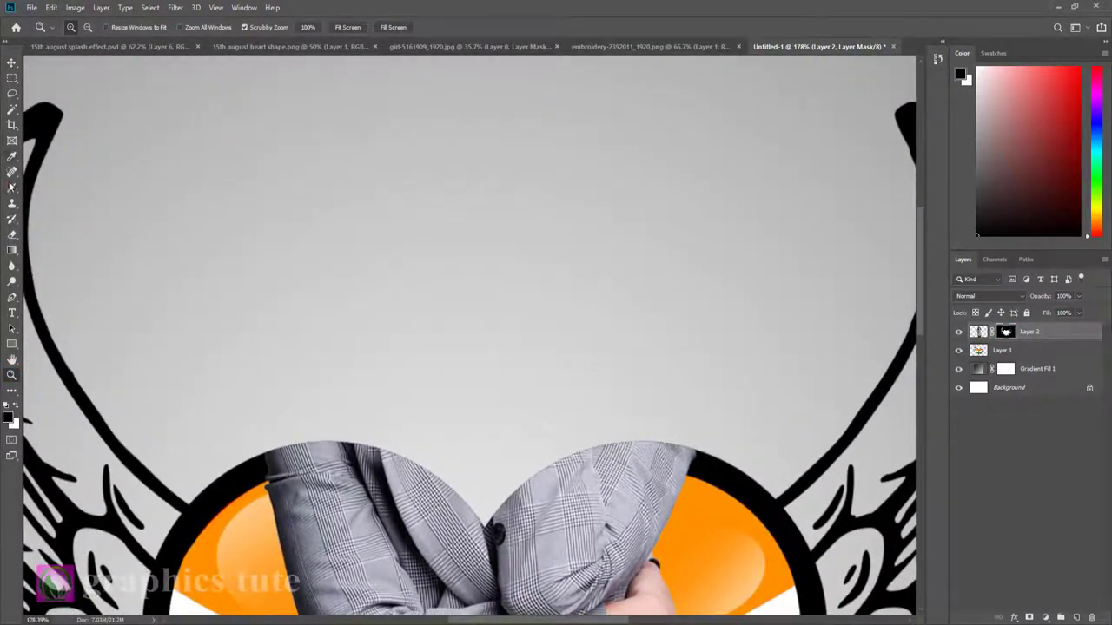
{"action": "left_click", "coordinate": [11, 187]}
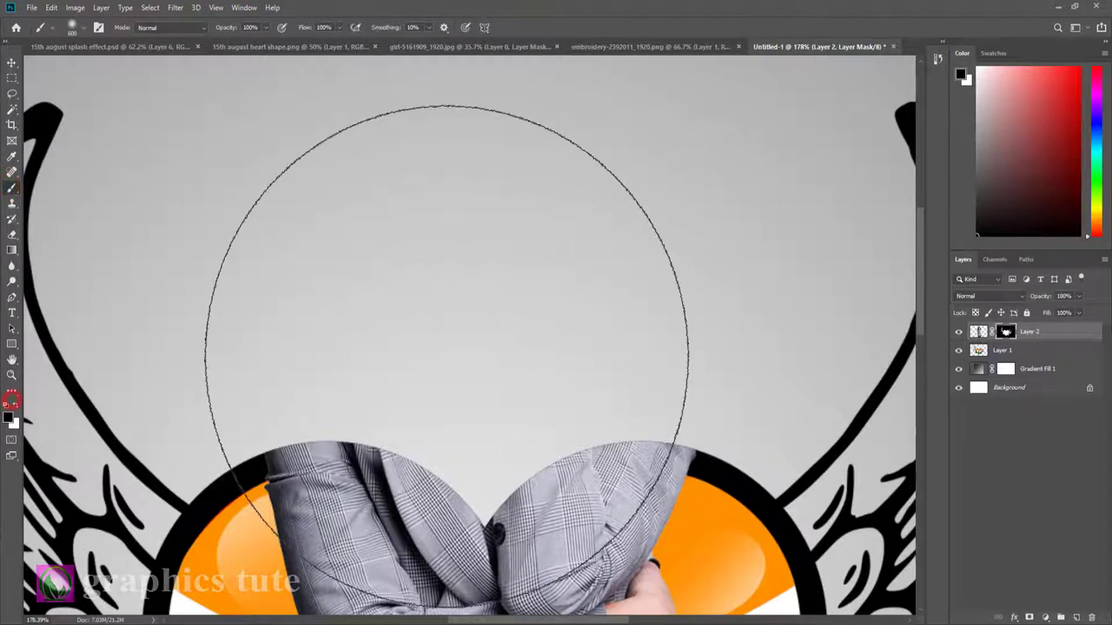
{"action": "key", "text": "bracketleft"}
{"action": "key", "text": "bracketleft"}
{"action": "key", "text": "bracketleft"}
{"action": "key", "text": "bracketleft"}
{"action": "key", "text": "bracketleft"}
{"action": "key", "text": "bracketleft"}
{"action": "left_click_drag", "start_coordinate": [412, 452], "coordinate": [398, 436]}
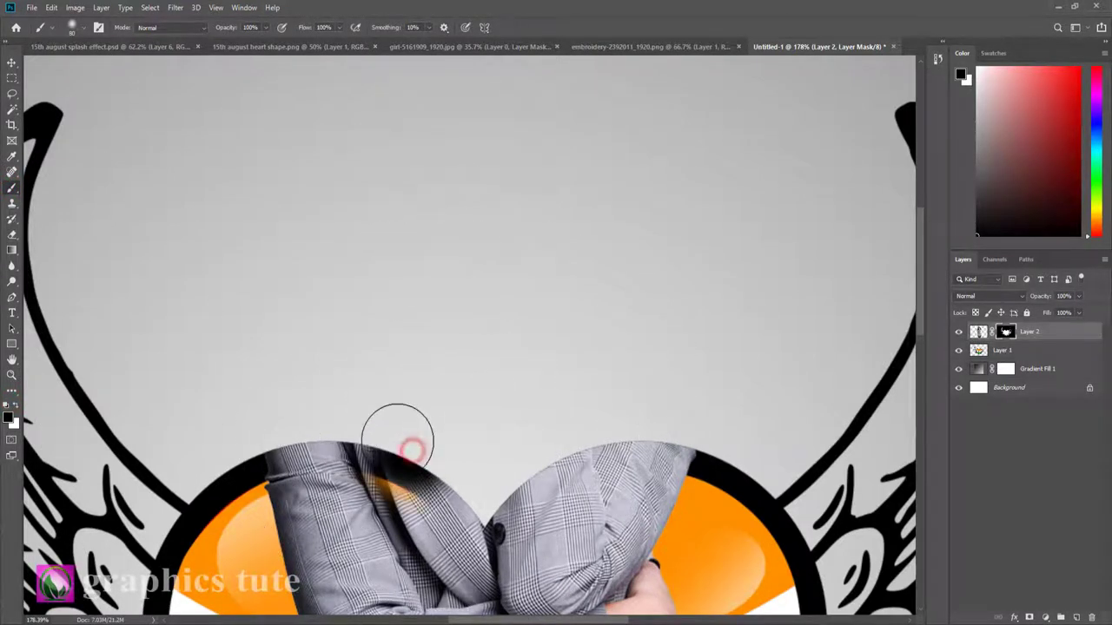
{"action": "key", "text": "bracketright"}
{"action": "key", "text": "bracketright"}
{"action": "key", "text": "bracketright"}
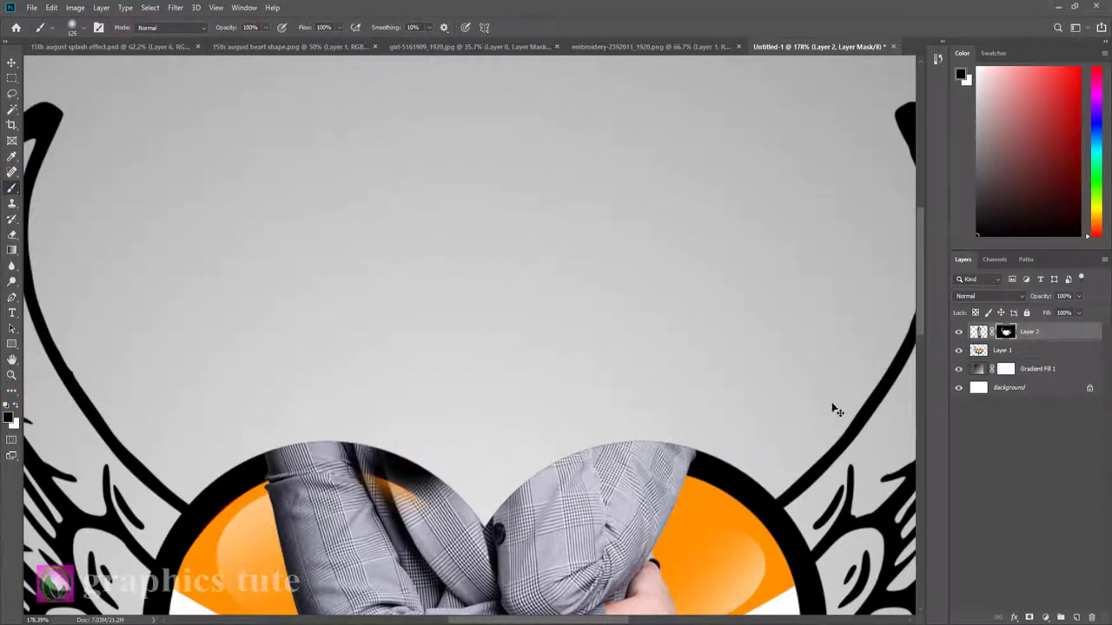
{"action": "key", "text": "ctrl+z"}
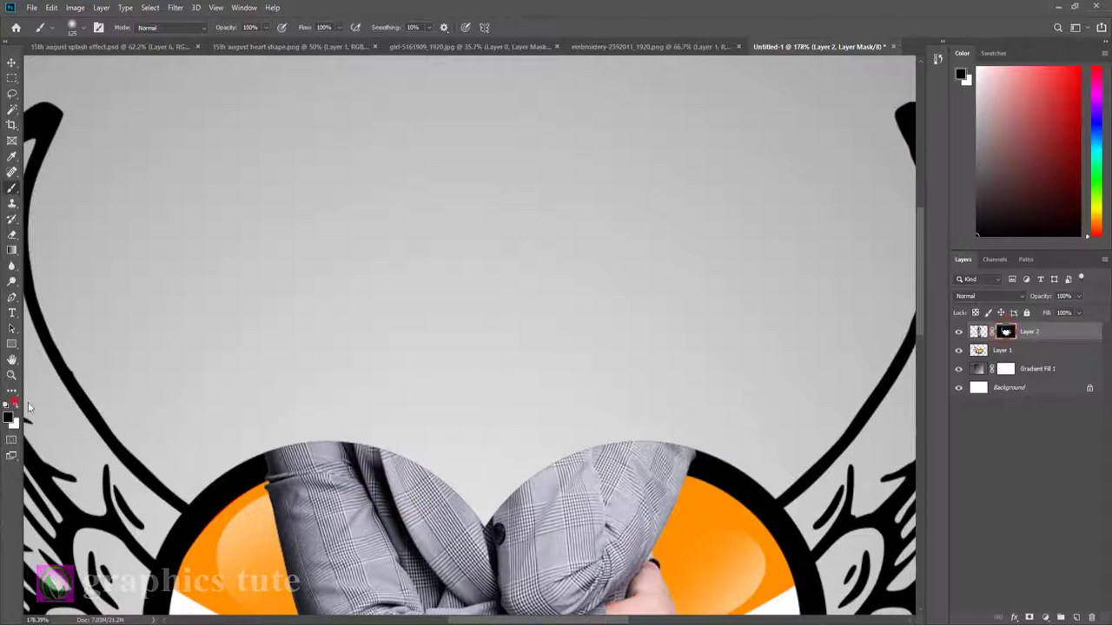
{"action": "left_click_drag", "start_coordinate": [386, 456], "coordinate": [348, 452]}
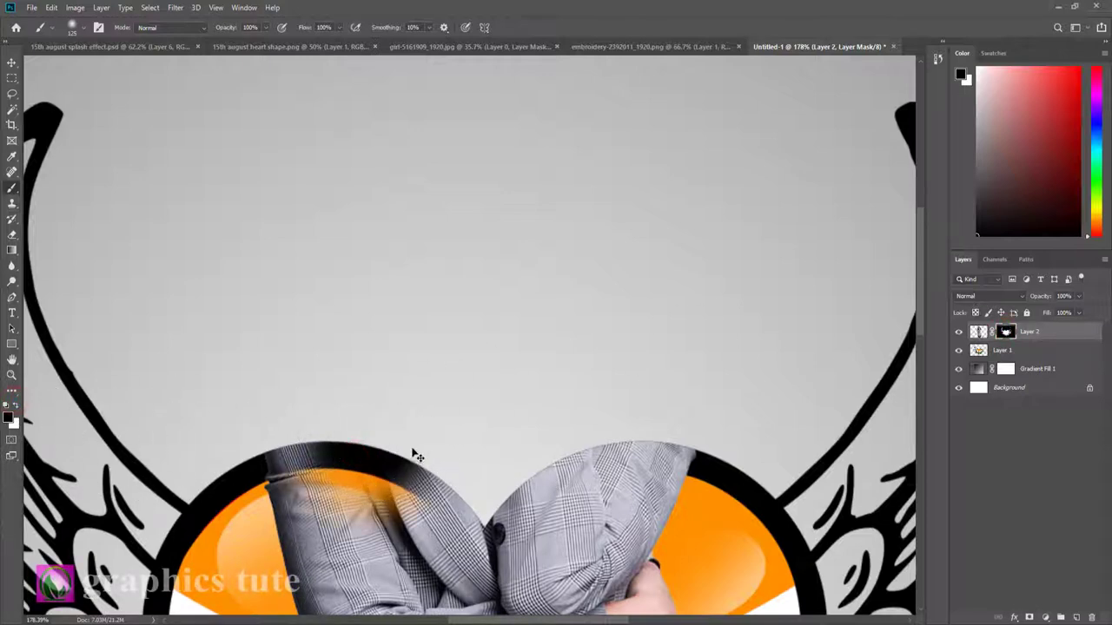
{"action": "key", "text": "ctrl+z"}
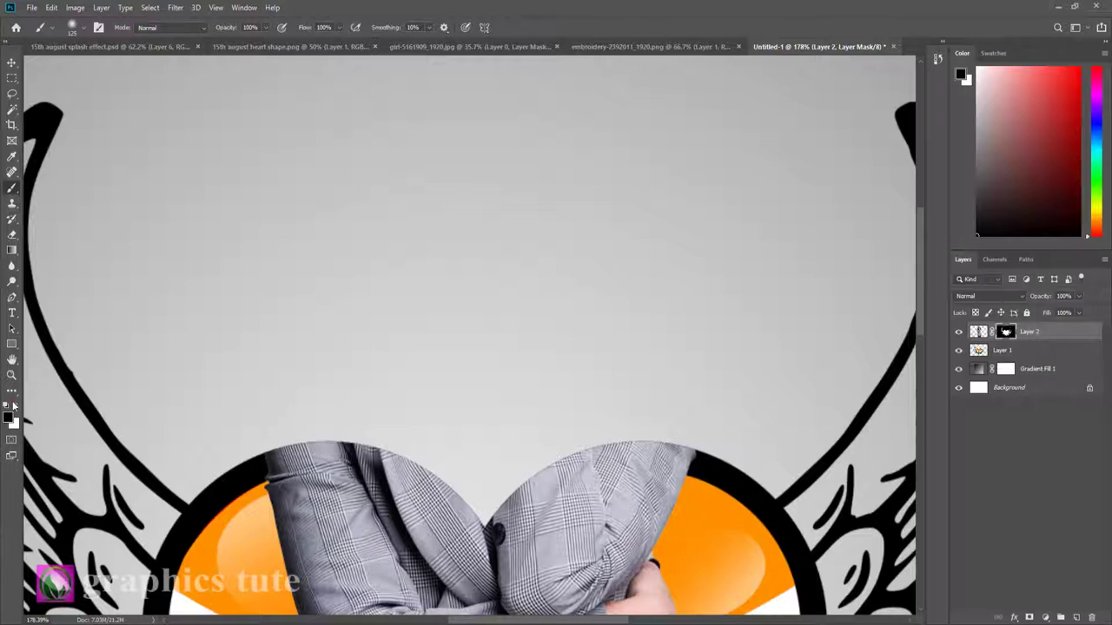
{"action": "mouse_move", "coordinate": [440, 365]}
{"action": "left_mouse_down"}
{"action": "mouse_move", "coordinate": [278, 375]}
{"action": "mouse_move", "coordinate": [489, 472]}
{"action": "mouse_move", "coordinate": [633, 422]}
{"action": "mouse_move", "coordinate": [702, 432]}
{"action": "mouse_move", "coordinate": [566, 385]}
{"action": "mouse_move", "coordinate": [608, 260]}
{"action": "mouse_move", "coordinate": [347, 243]}
{"action": "mouse_move", "coordinate": [280, 310]}
{"action": "mouse_move", "coordinate": [530, 429]}
{"action": "left_mouse_up"}
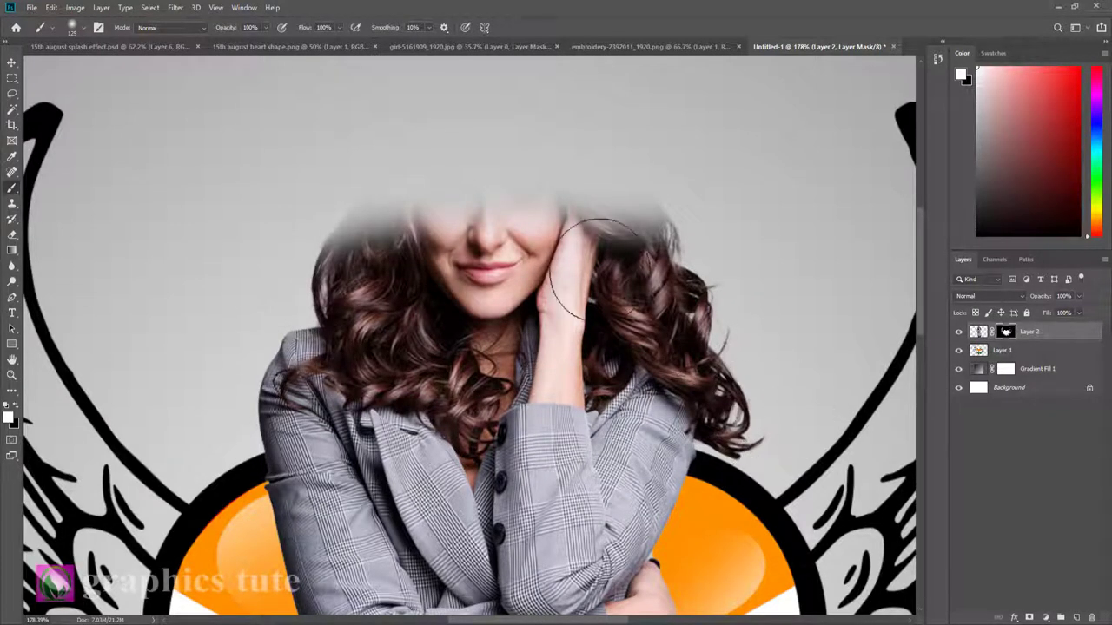
{"action": "mouse_move", "coordinate": [596, 269]}
{"action": "left_mouse_down"}
{"action": "mouse_move", "coordinate": [472, 185]}
{"action": "mouse_move", "coordinate": [435, 199]}
{"action": "mouse_move", "coordinate": [421, 230]}
{"action": "left_mouse_up"}
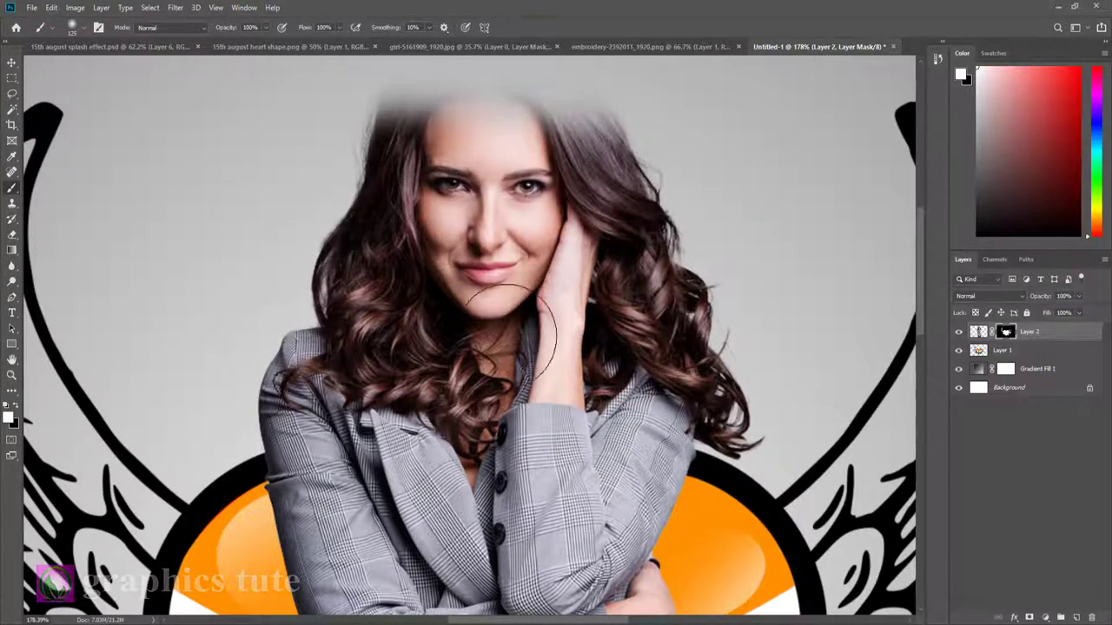
Reveal more of the woman's body on the mask above the heart.
{"action": "scroll", "coordinate": [545, 240], "scroll_direction": "up", "scroll_amount": 5}
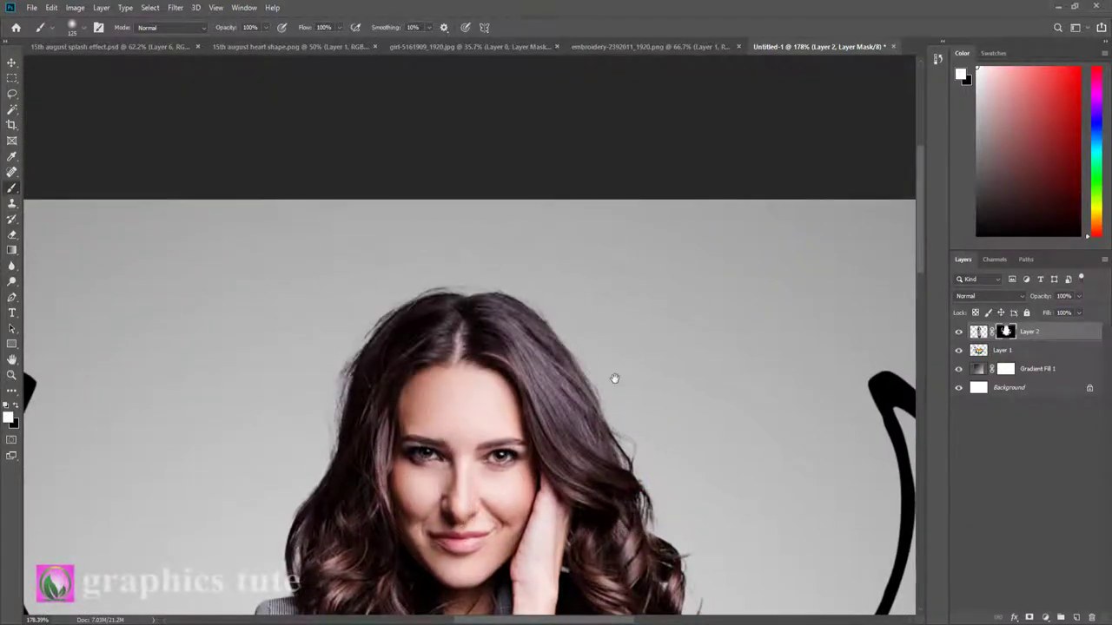
{"action": "left_click_drag", "start_coordinate": [615, 377], "coordinate": [613, 214]}
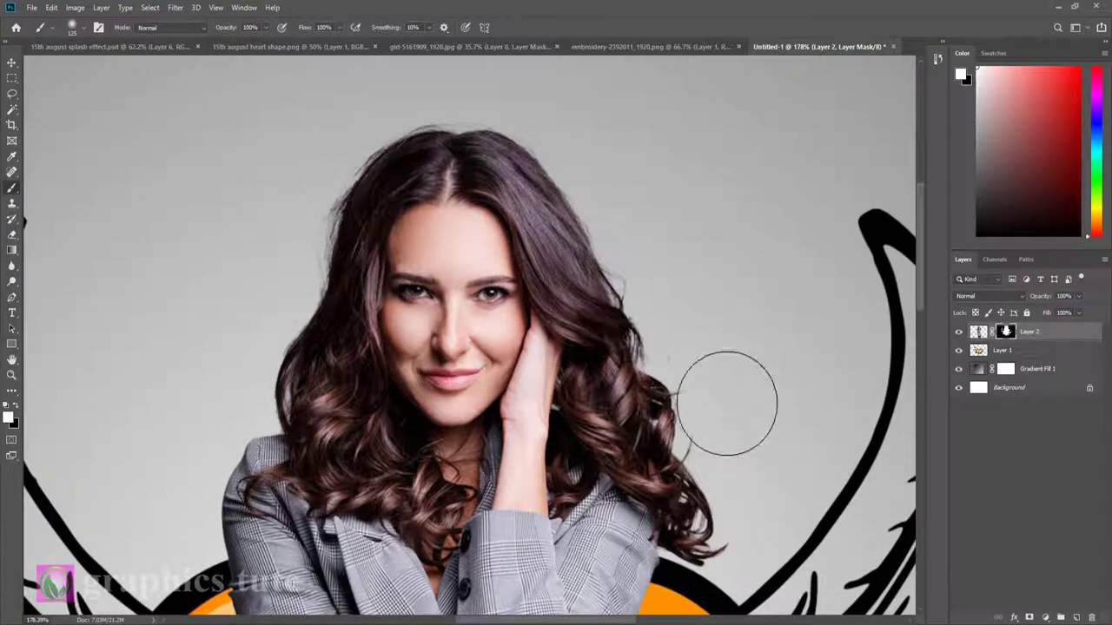
{"action": "scroll", "coordinate": [625, 395], "scroll_direction": "down", "scroll_amount": 4}
{"action": "scroll", "coordinate": [533, 390], "scroll_direction": "down", "scroll_amount": 1}
{"action": "scroll", "coordinate": [364, 252], "scroll_direction": "down", "scroll_amount": 5}
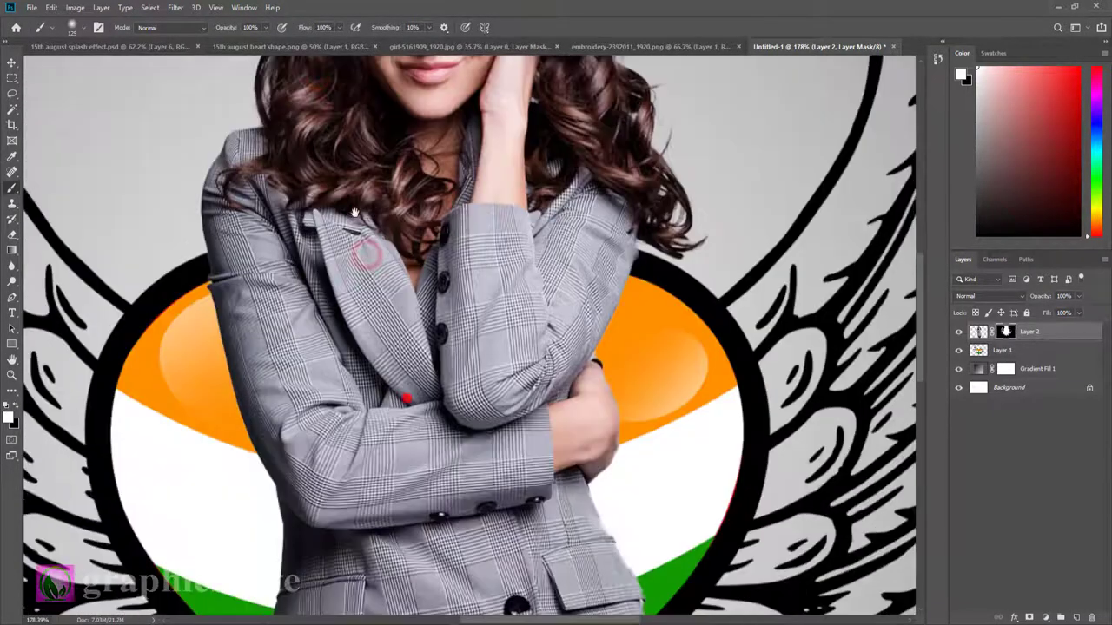
{"action": "scroll", "coordinate": [367, 290], "scroll_direction": "down", "scroll_amount": 8}
{"action": "scroll", "coordinate": [366, 293], "scroll_direction": "down", "scroll_amount": 1}
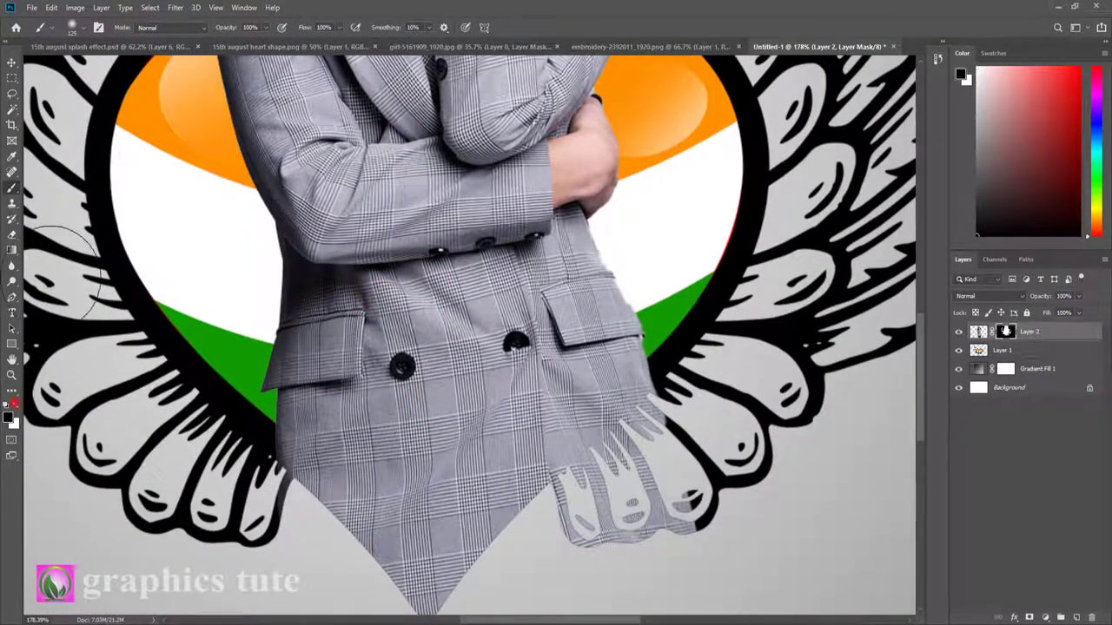
With a smaller hard brush, mask the jacket along the heart edges and over the wing fingers.
{"action": "left_click", "coordinate": [83, 30]}
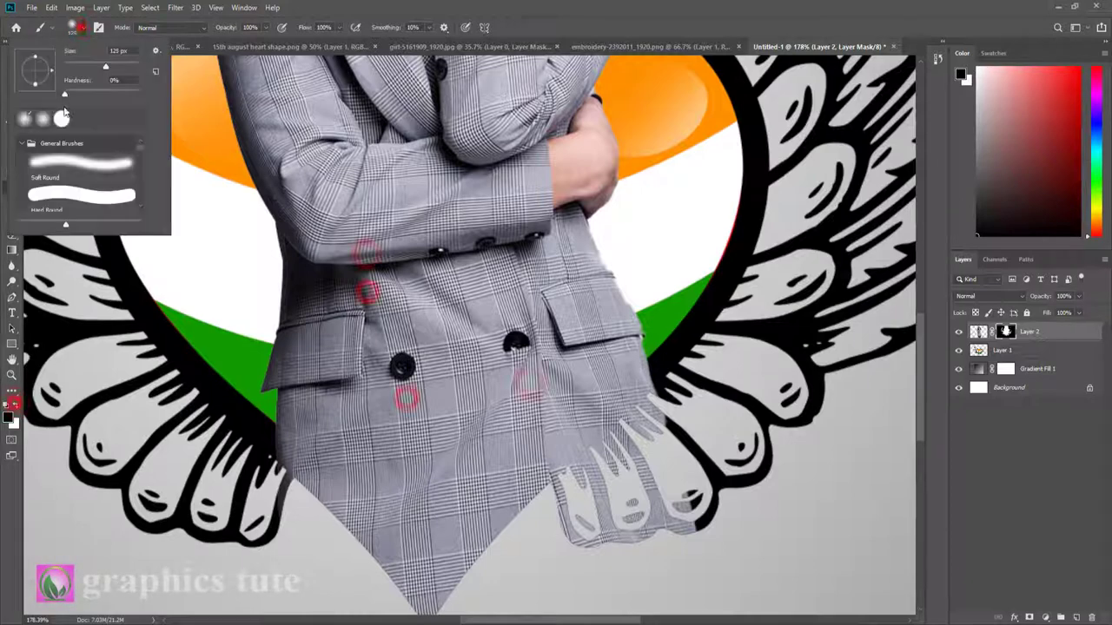
{"action": "double_click", "coordinate": [77, 192]}
{"action": "scroll", "coordinate": [263, 427], "scroll_direction": "down", "scroll_amount": 4}
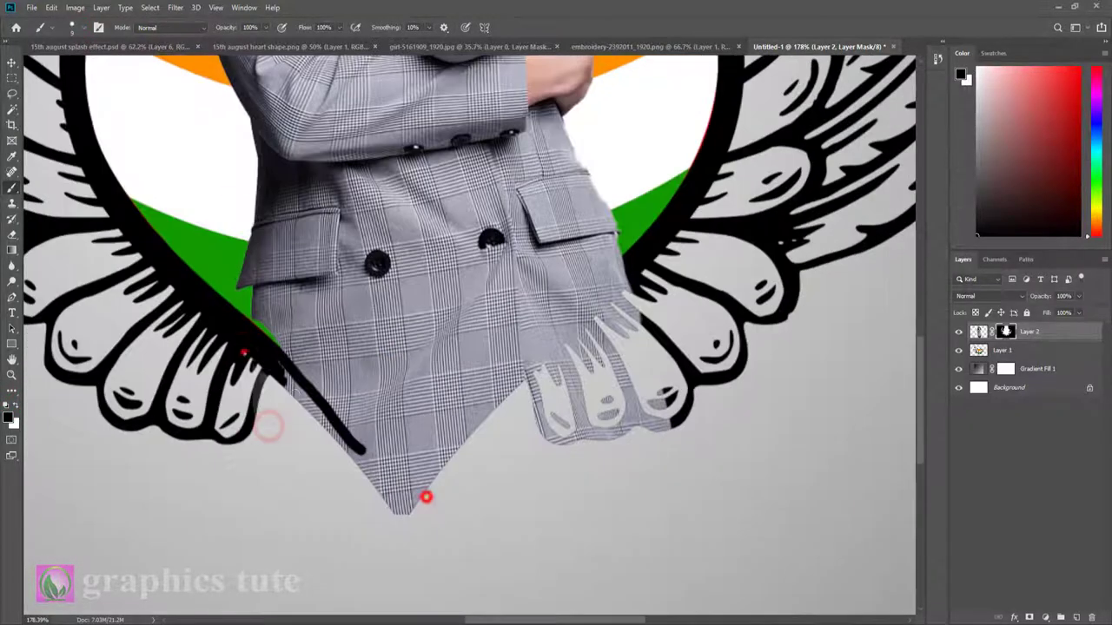
{"action": "left_click", "coordinate": [424, 496]}
{"action": "left_click", "coordinate": [244, 353], "text": "shift"}
{"action": "left_click", "coordinate": [634, 262]}
{"action": "left_click", "coordinate": [573, 324], "text": "shift"}
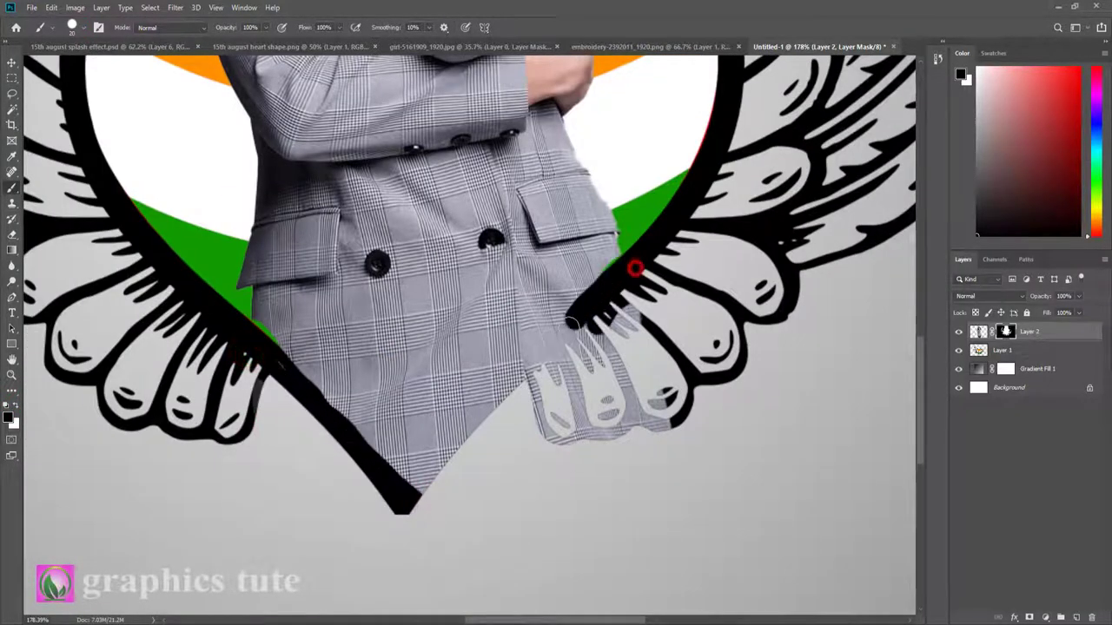
{"action": "left_click", "coordinate": [399, 511], "text": "shift"}
{"action": "left_click_drag", "start_coordinate": [657, 289], "coordinate": [608, 382]}
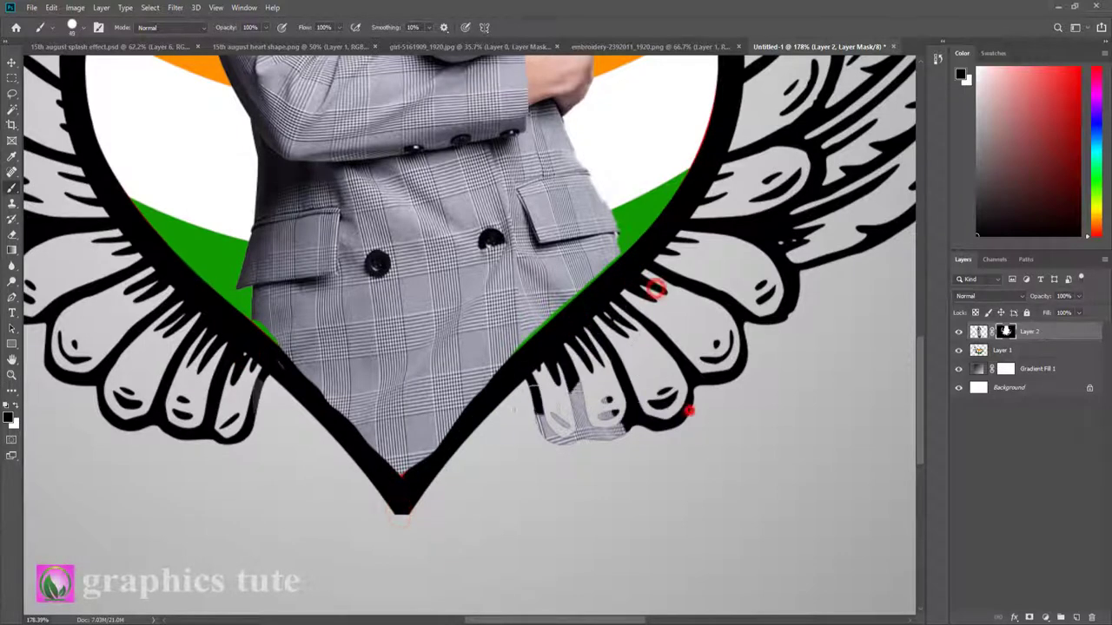
{"action": "left_click_drag", "start_coordinate": [686, 410], "coordinate": [562, 331]}
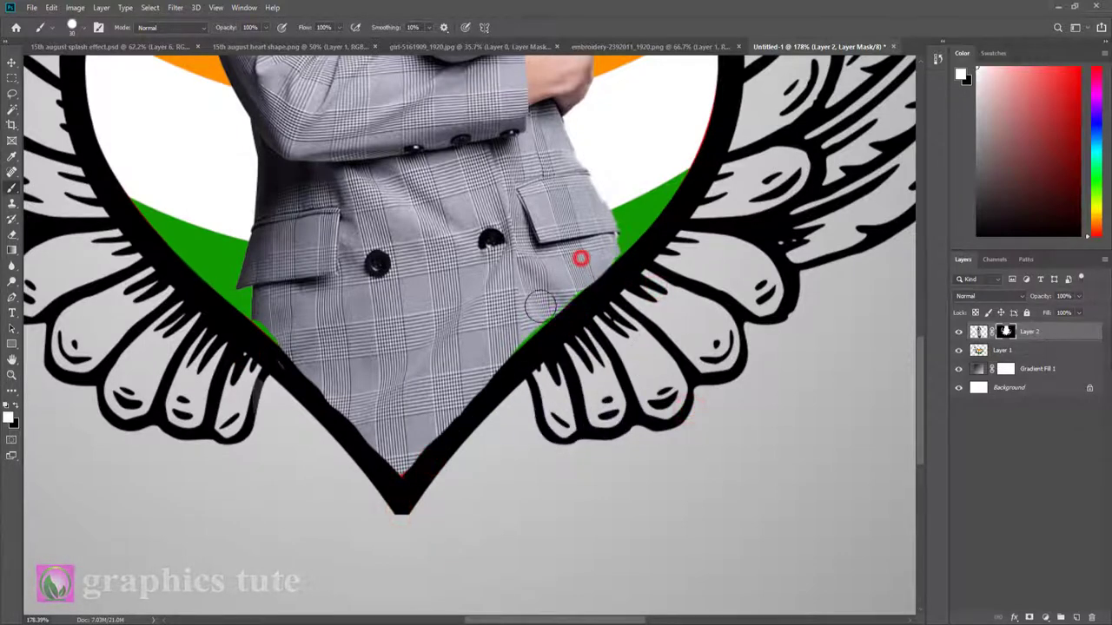
{"action": "left_click", "coordinate": [298, 338]}
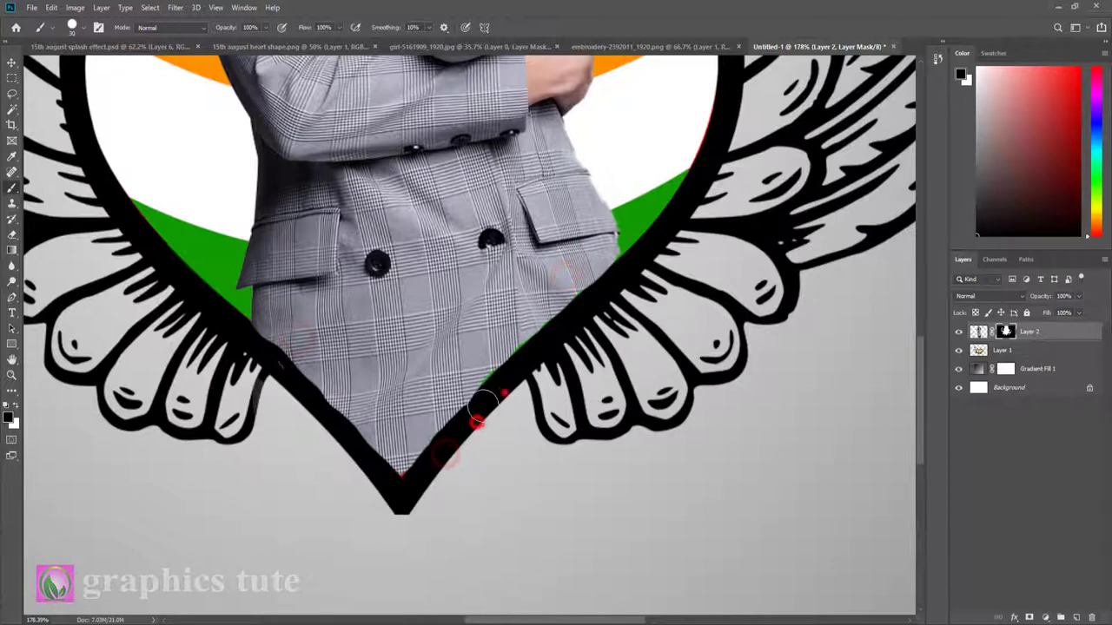
Fit the poster in view, select the heart layer too, and bring up the paint splash image.
{"action": "key", "text": "x"}
{"action": "key", "text": "ctrl+0"}
{"action": "left_click", "coordinate": [1002, 350], "text": "ctrl"}
{"action": "key", "text": "ctrl+t"}
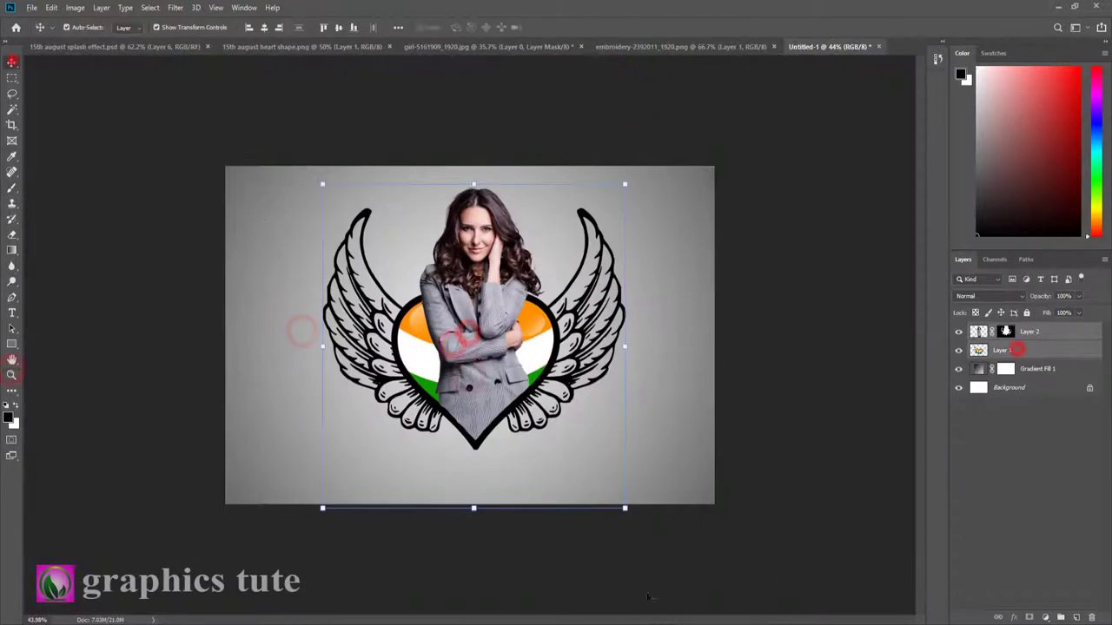
{"action": "key", "text": "Return"}
{"action": "key", "text": "z"}
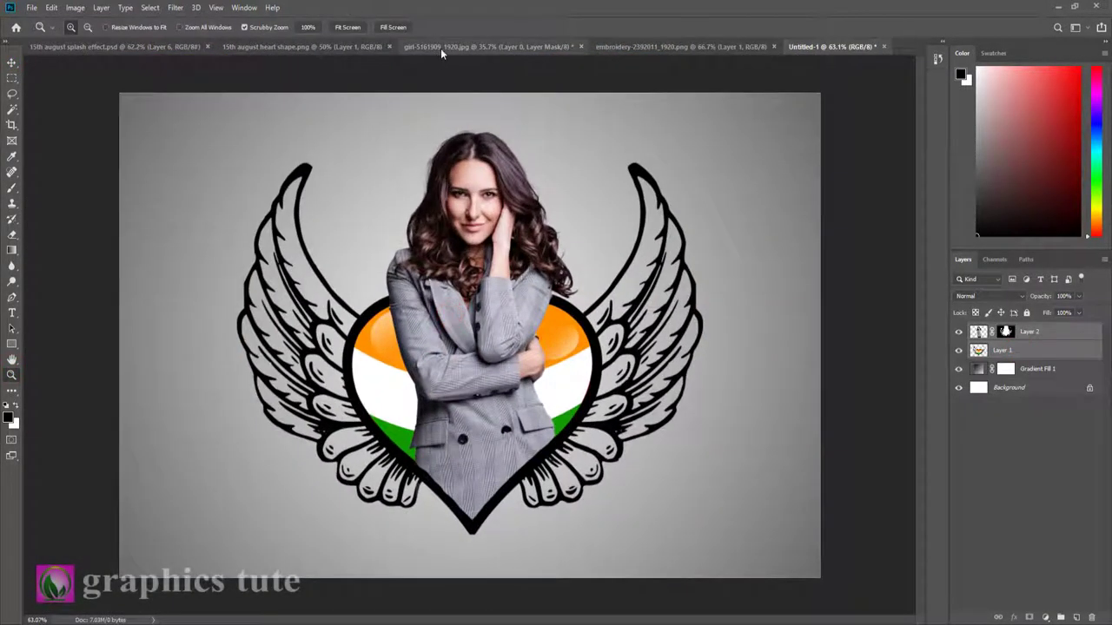
{"action": "left_click", "coordinate": [443, 46]}
{"action": "left_click", "coordinate": [620, 46]}
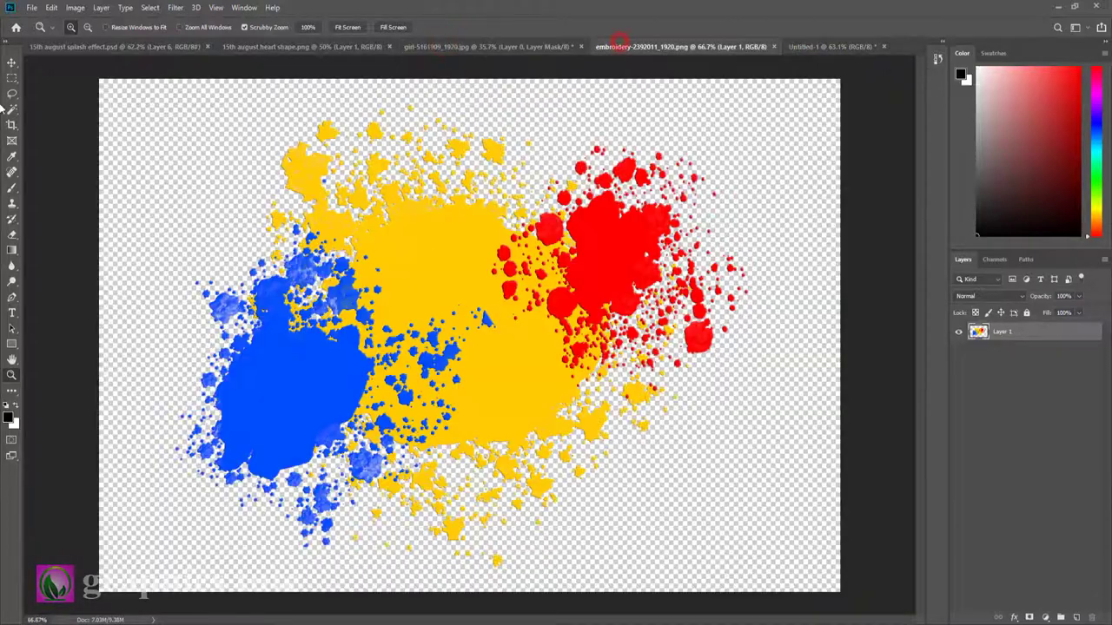
Bring the paint splash in behind the winged heart, scaled to about 139% and nudged right.
{"action": "left_click", "coordinate": [12, 63]}
{"action": "mouse_move", "coordinate": [606, 228]}
{"action": "left_mouse_down"}
{"action": "mouse_move", "coordinate": [810, 46]}
{"action": "mouse_move", "coordinate": [568, 396]}
{"action": "left_mouse_up"}
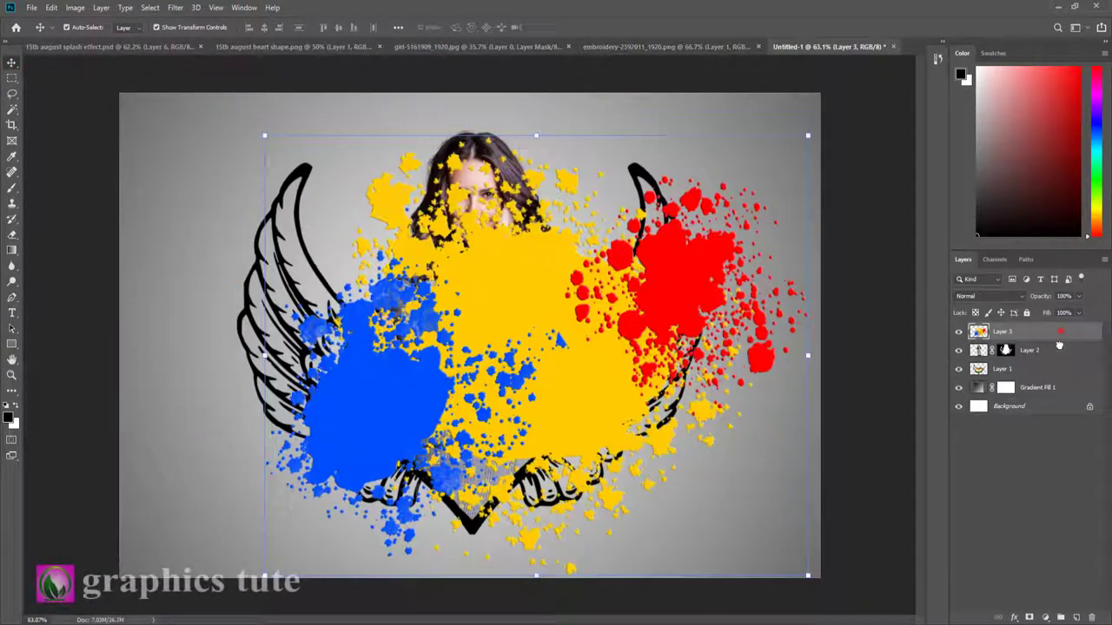
{"action": "left_click_drag", "start_coordinate": [1059, 345], "coordinate": [1056, 360]}
{"action": "left_click_drag", "start_coordinate": [806, 137], "coordinate": [695, 228]}
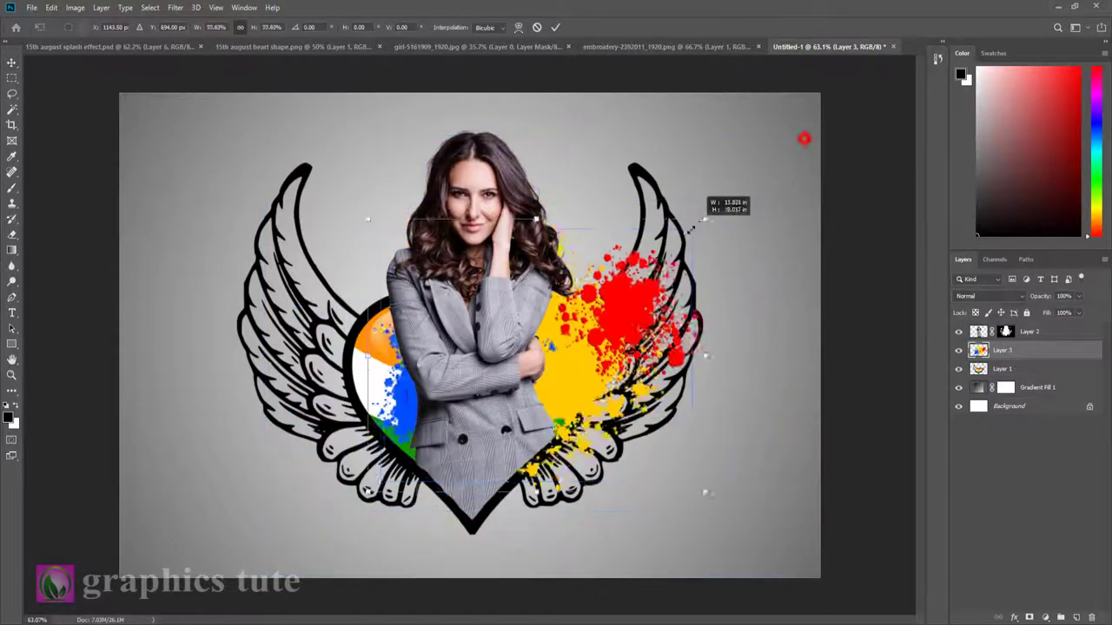
{"action": "left_click_drag", "start_coordinate": [632, 325], "coordinate": [571, 318]}
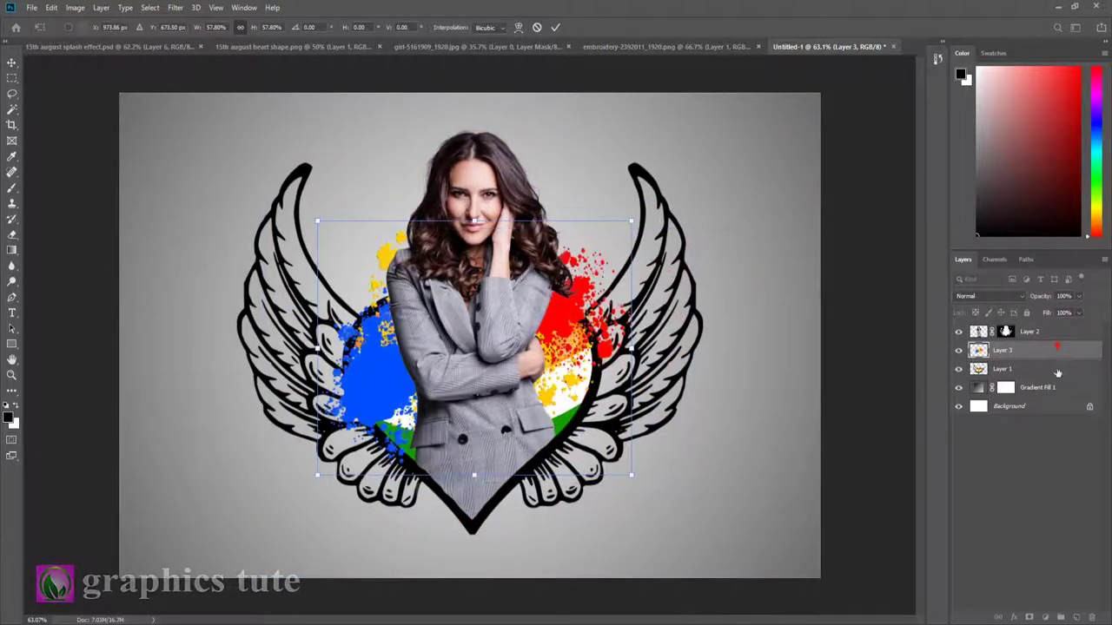
{"action": "left_click_drag", "start_coordinate": [1058, 374], "coordinate": [1057, 375]}
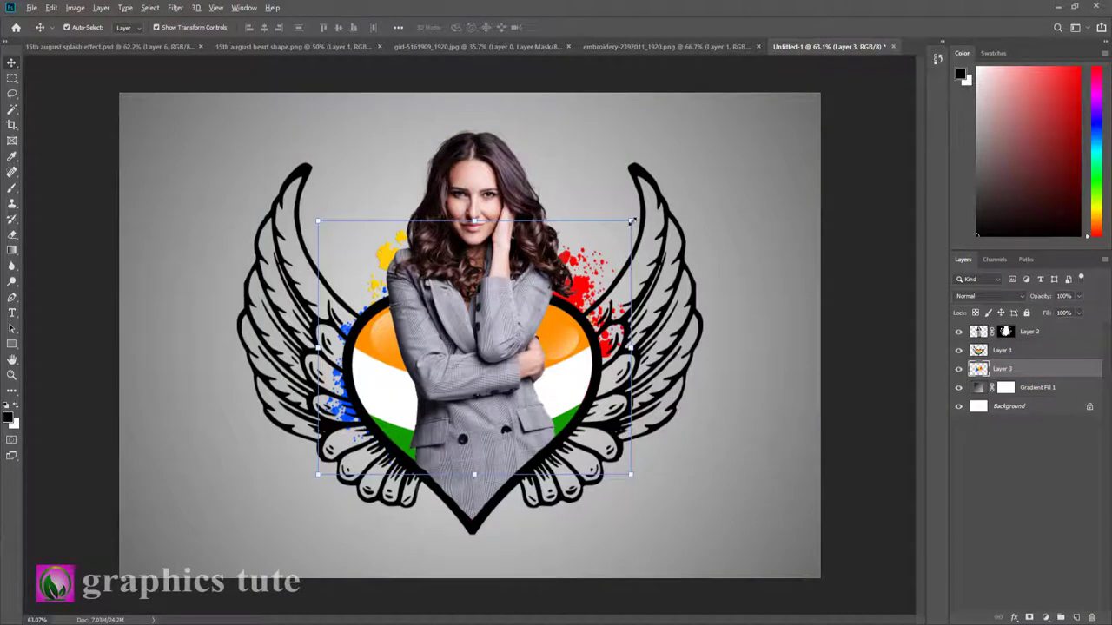
{"action": "left_click_drag", "start_coordinate": [631, 221], "coordinate": [697, 178]}
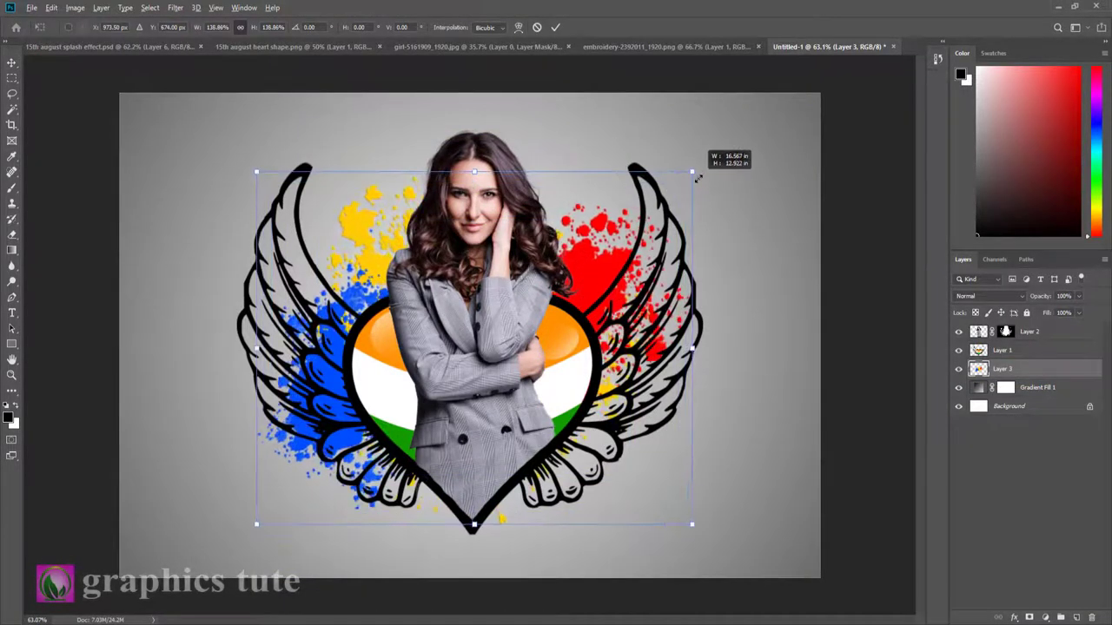
{"action": "left_click_drag", "start_coordinate": [595, 281], "coordinate": [605, 280]}
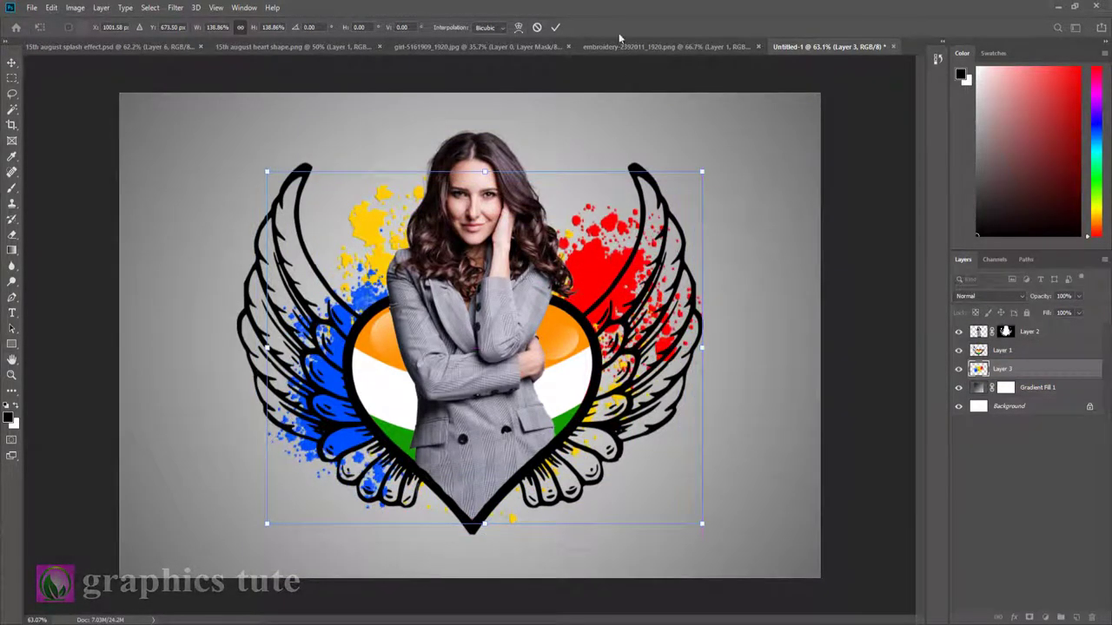
{"action": "left_click", "coordinate": [556, 27]}
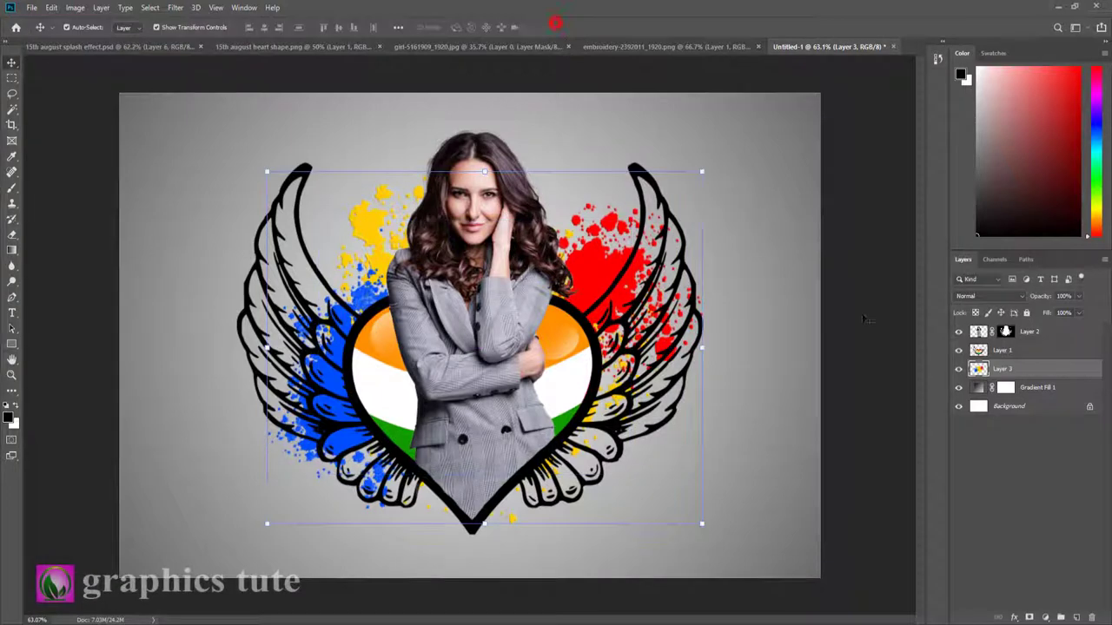
Add a new layer clipped to the splash and set the foreground colour to orange.
{"action": "left_click", "coordinate": [1076, 618]}
{"action": "right_click", "coordinate": [1029, 369]}
{"action": "left_click", "coordinate": [898, 347]}
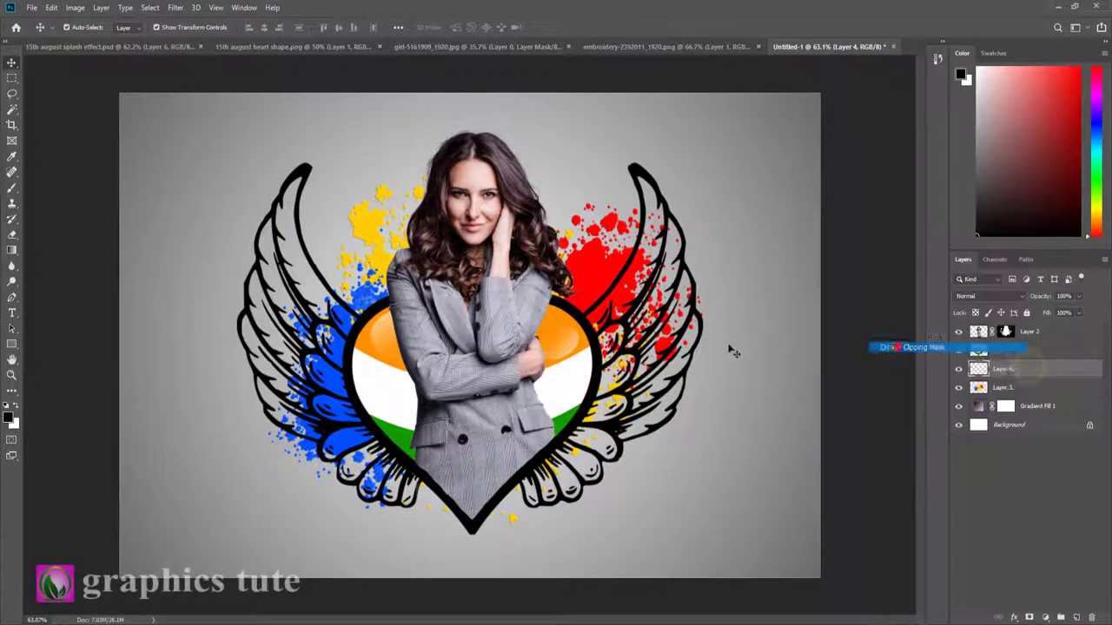
{"action": "left_click", "coordinate": [8, 418]}
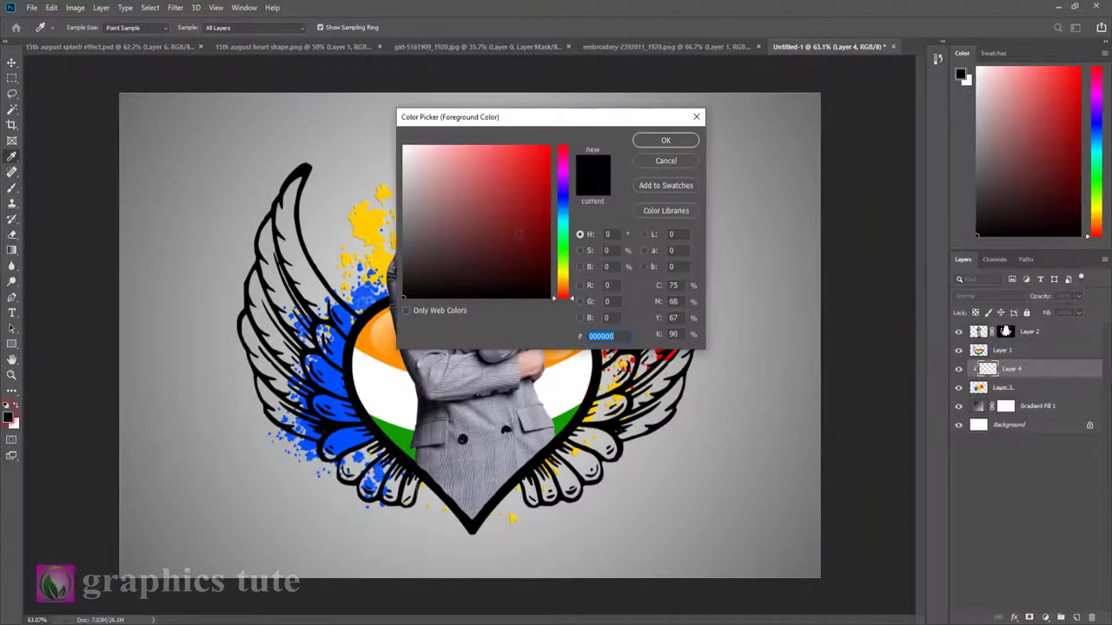
{"action": "type", "text": "eaff00"}
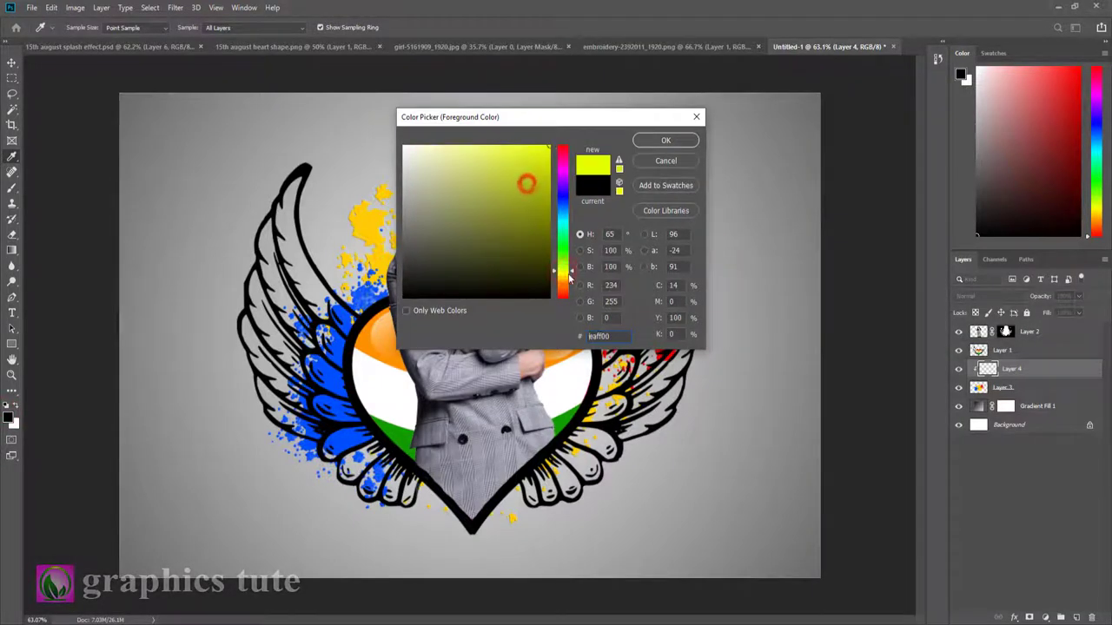
{"action": "left_click_drag", "start_coordinate": [574, 274], "coordinate": [572, 282]}
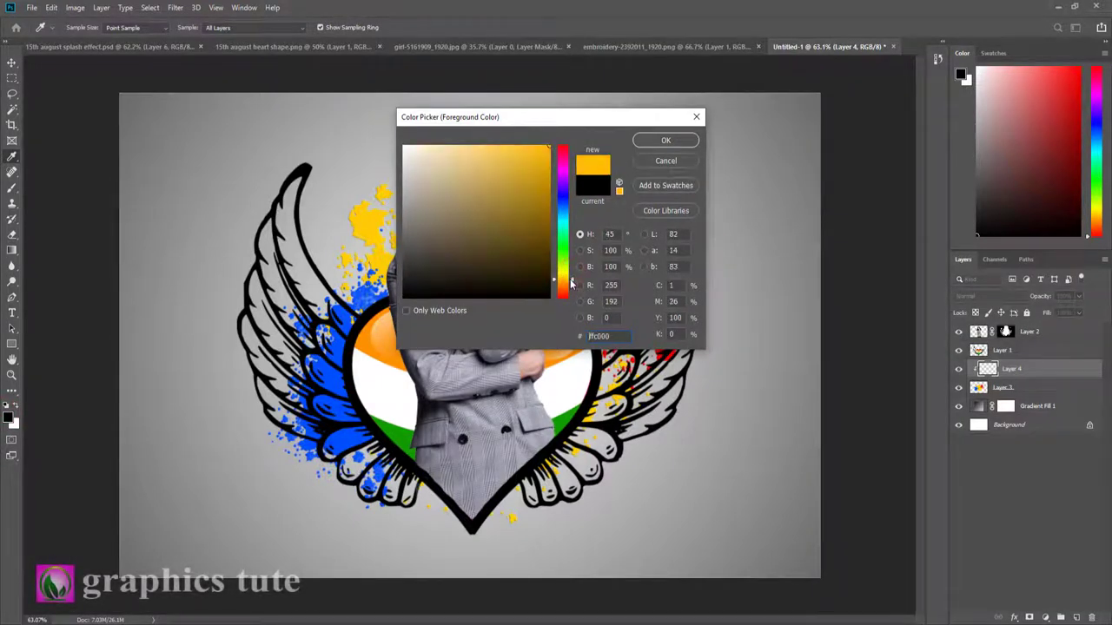
{"action": "left_click", "coordinate": [663, 141]}
Paint orange over the left-wing splash with a soft round brush.
{"action": "key", "text": "b"}
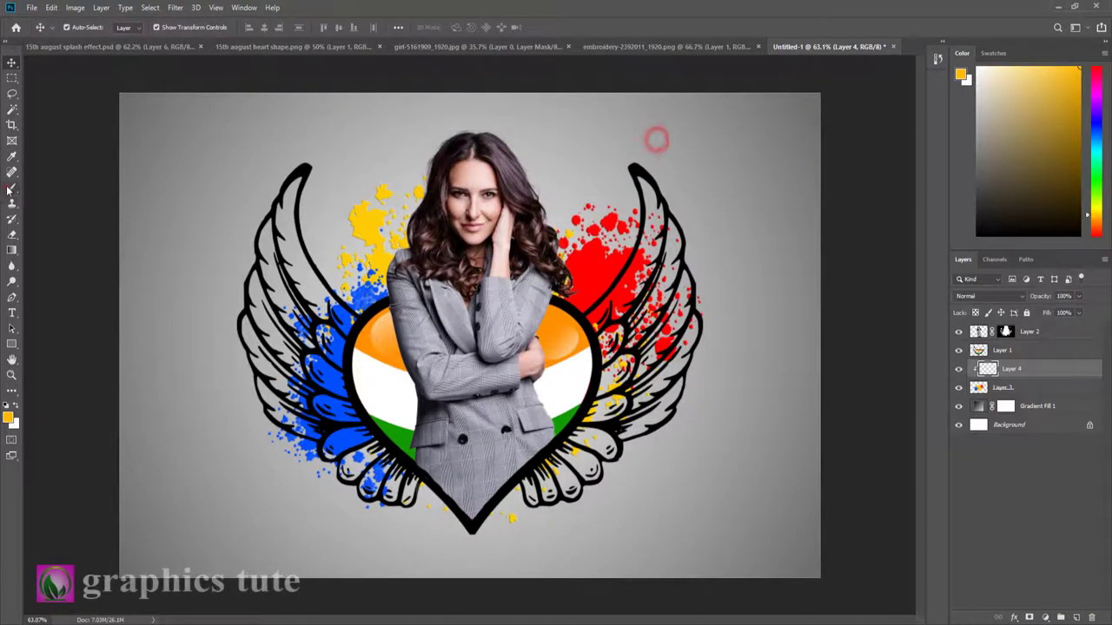
{"action": "left_click", "coordinate": [82, 28]}
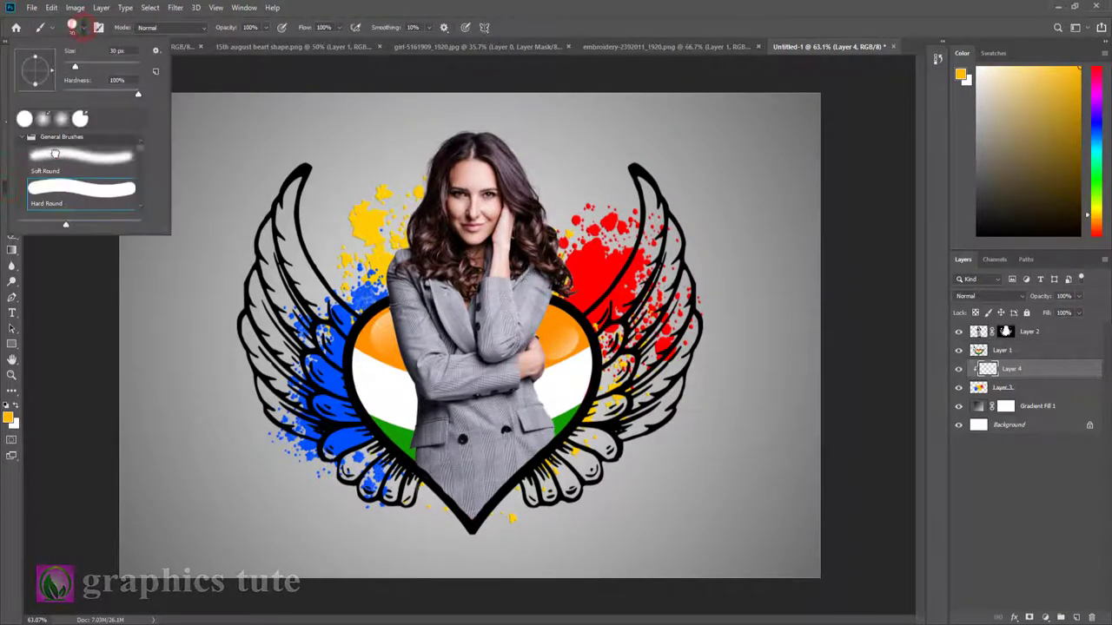
{"action": "left_click", "coordinate": [54, 154]}
{"action": "key", "text": "Return"}
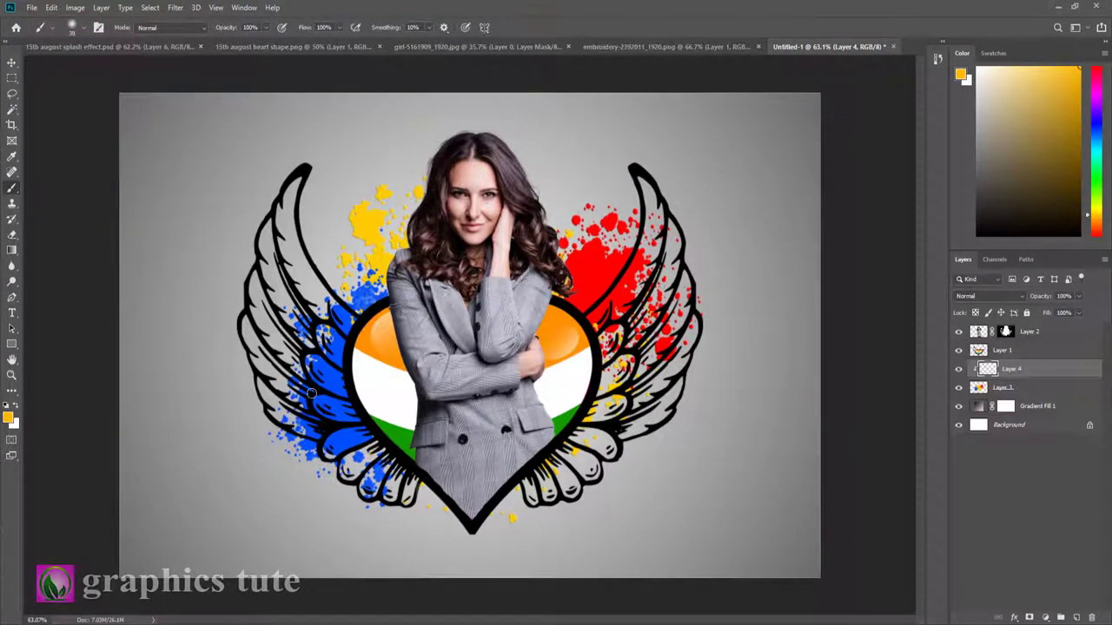
{"action": "left_click_drag", "start_coordinate": [334, 445], "coordinate": [342, 217]}
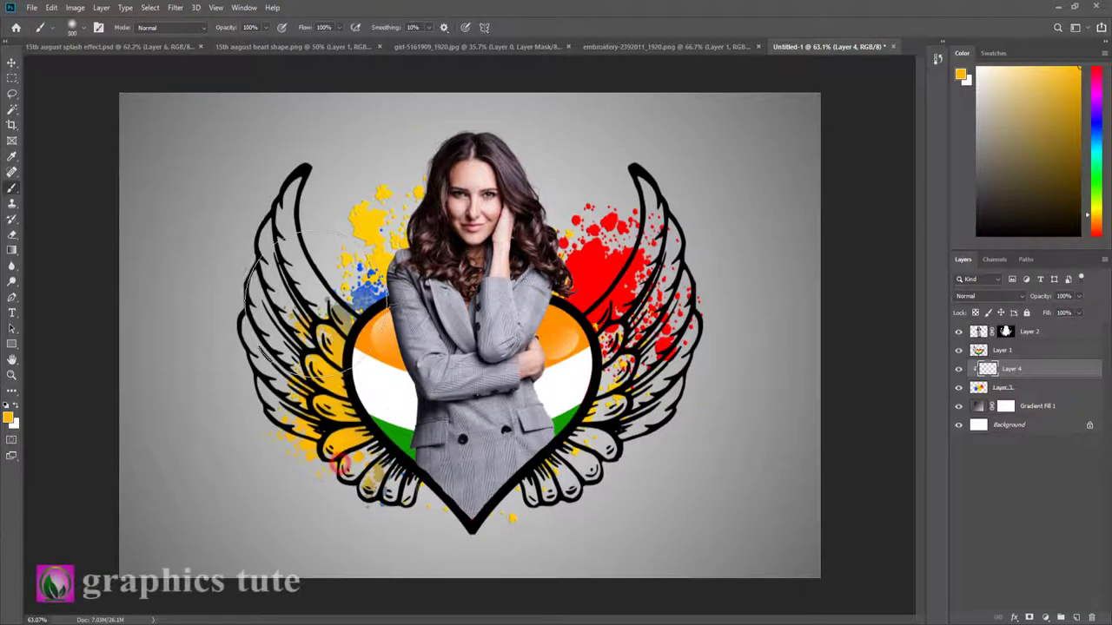
Set the paint layer to Hard Light and paint the right and upper-left splashes green.
{"action": "left_click", "coordinate": [976, 296]}
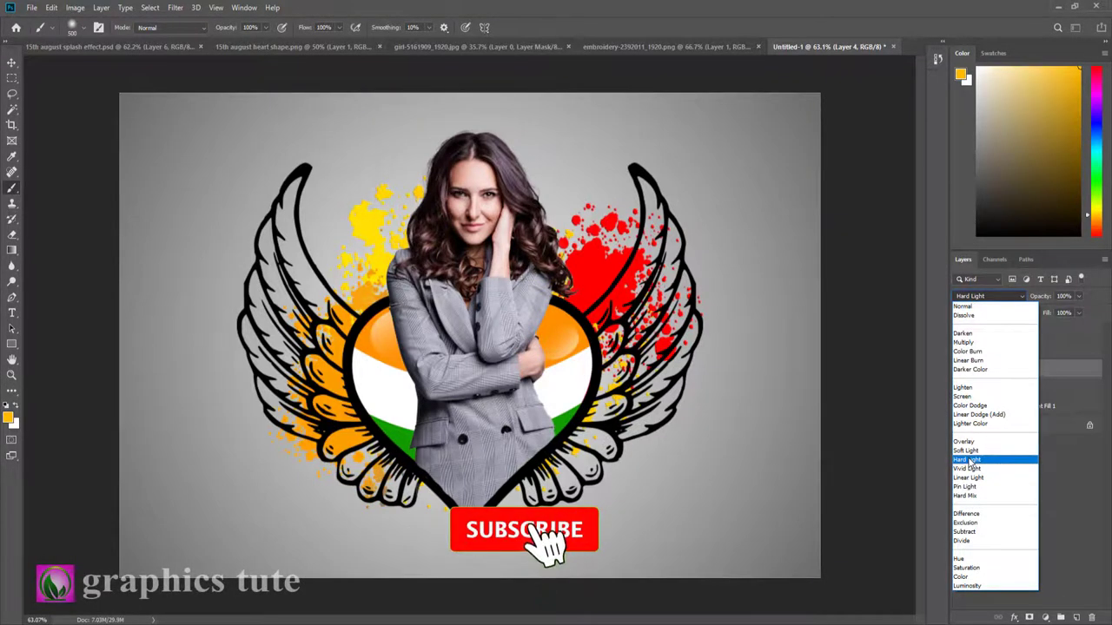
{"action": "left_click", "coordinate": [968, 461]}
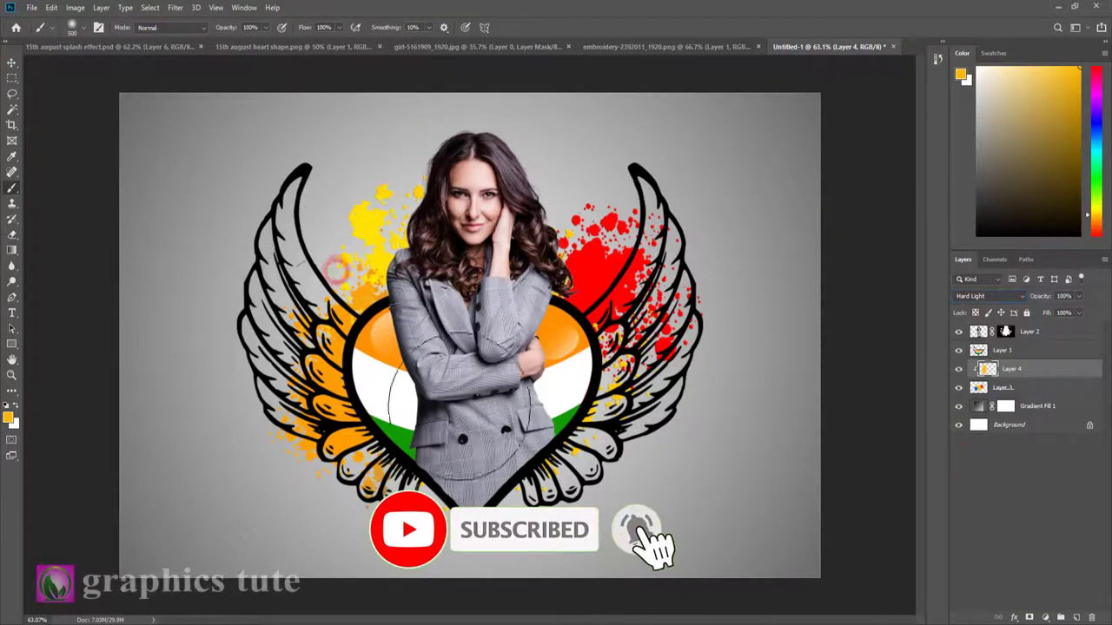
{"action": "left_click", "coordinate": [10, 420]}
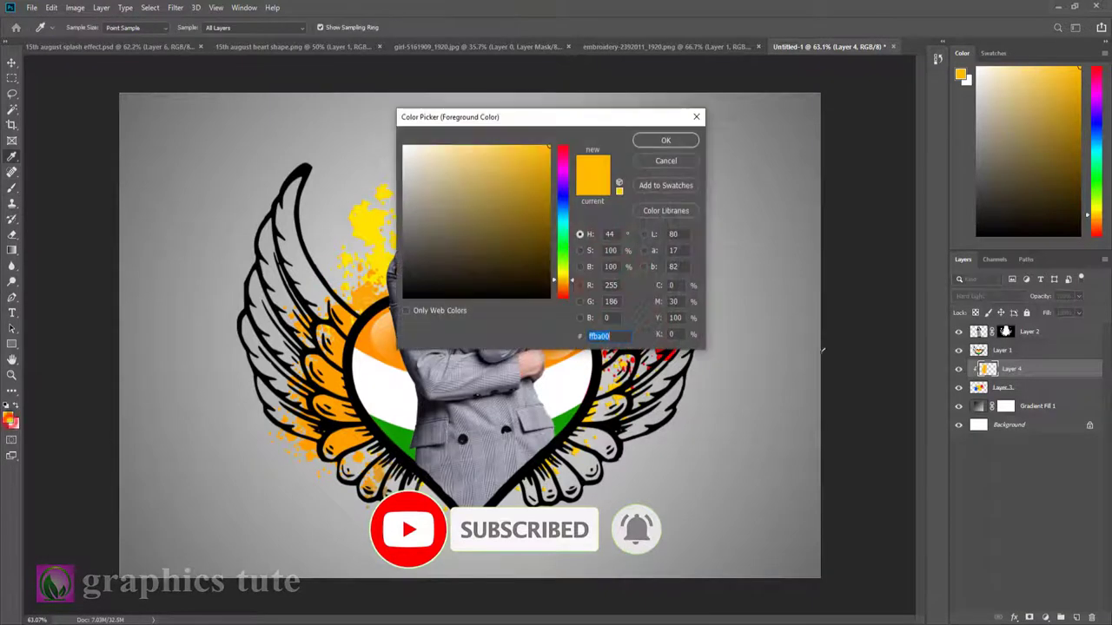
{"action": "left_click", "coordinate": [565, 243]}
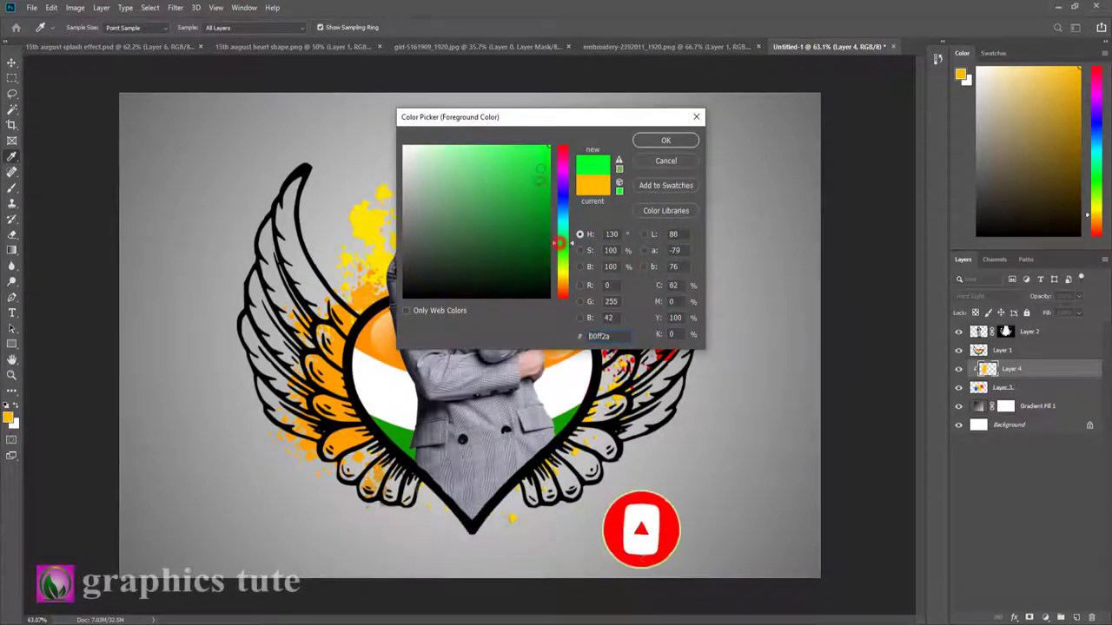
{"action": "left_click", "coordinate": [653, 141]}
{"action": "mouse_move", "coordinate": [591, 257]}
{"action": "left_mouse_down"}
{"action": "mouse_move", "coordinate": [668, 317]}
{"action": "mouse_move", "coordinate": [577, 230]}
{"action": "left_mouse_up"}
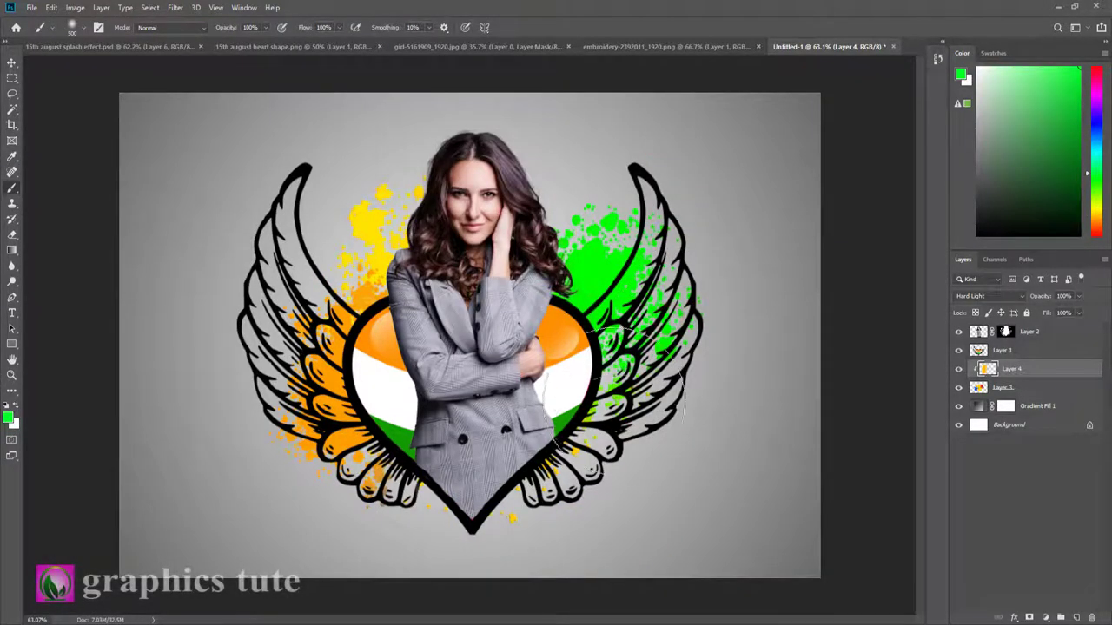
{"action": "mouse_move", "coordinate": [397, 198]}
{"action": "left_mouse_down"}
{"action": "mouse_move", "coordinate": [369, 235]}
{"action": "mouse_move", "coordinate": [365, 270]}
{"action": "mouse_move", "coordinate": [494, 195]}
{"action": "left_mouse_up"}
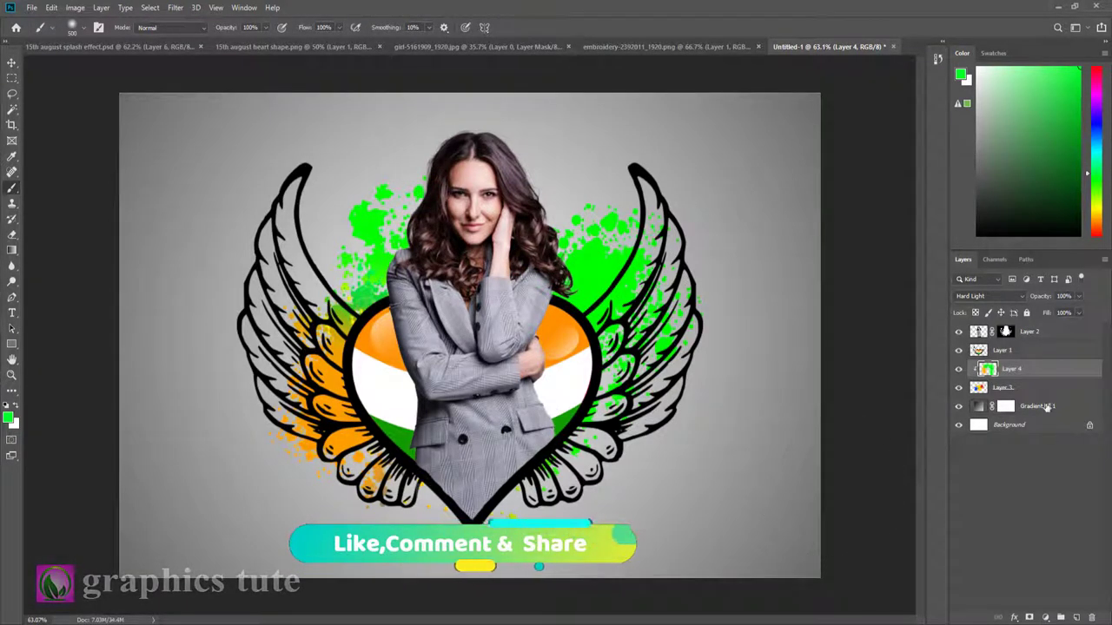
{"action": "left_click", "coordinate": [1006, 387], "text": "ctrl"}
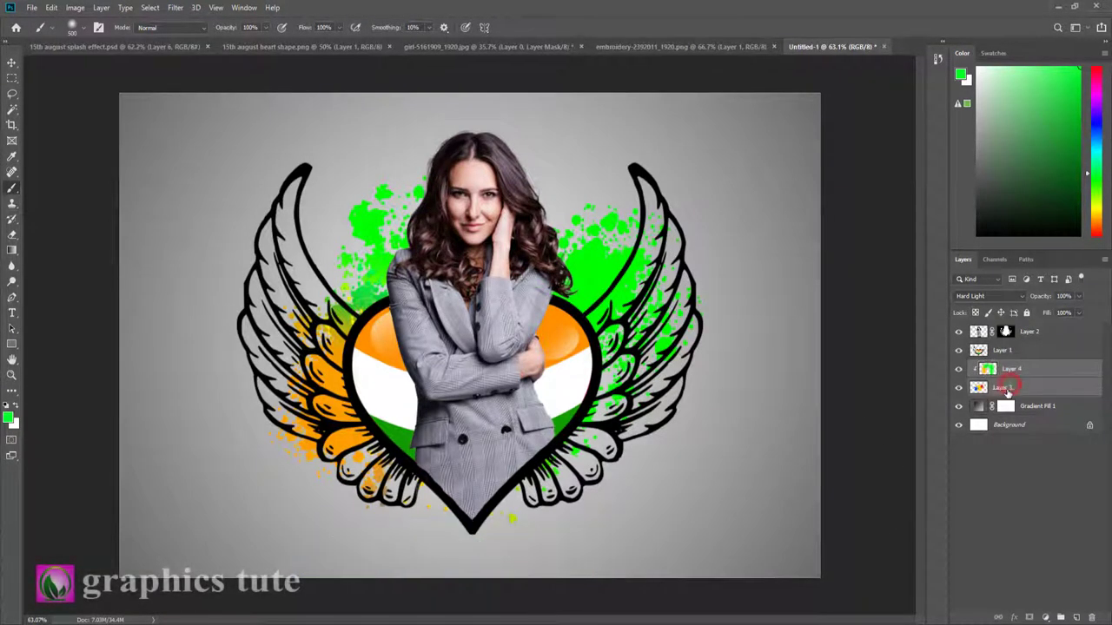
Merge the paint into the splash layer and duplicate it as Layer 4 copy.
{"action": "key", "text": "ctrl+e"}
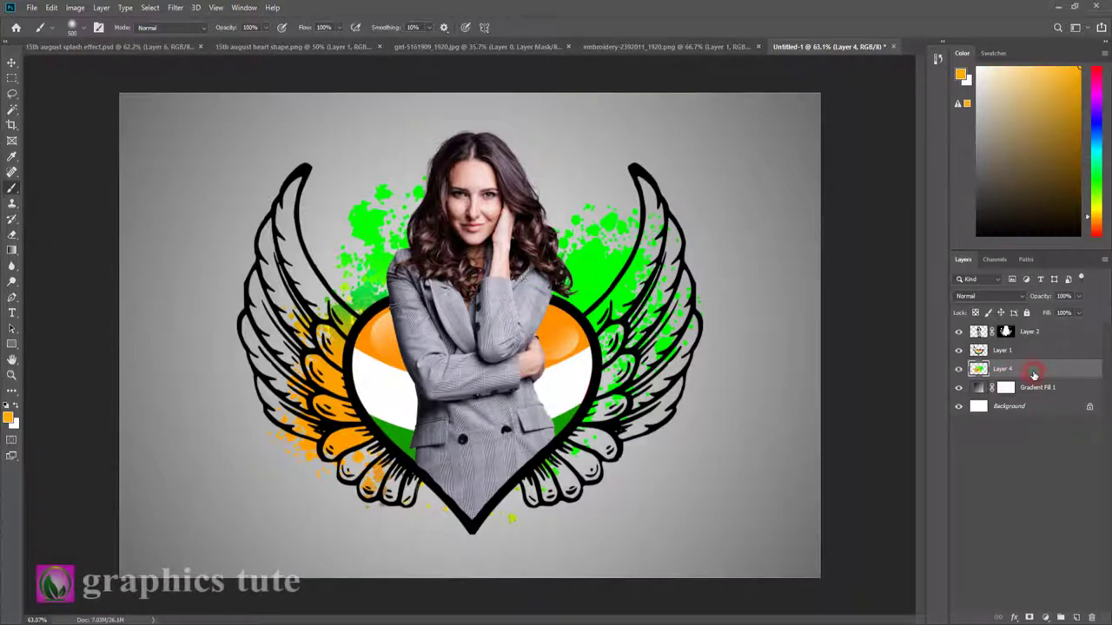
{"action": "key", "text": "ctrl+j"}
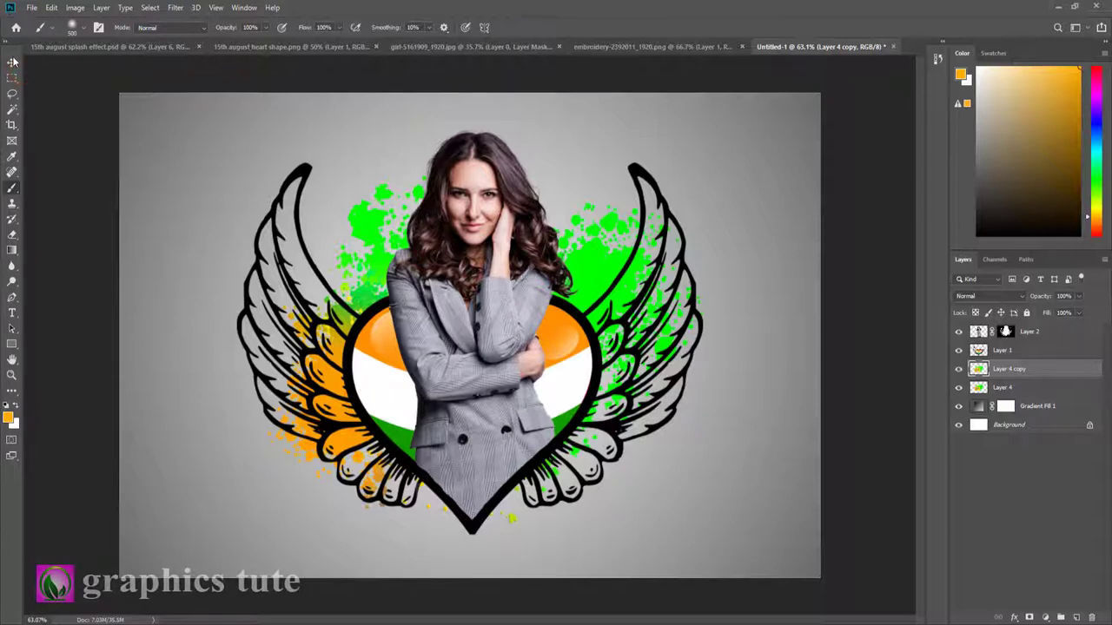
{"action": "left_click", "coordinate": [12, 61]}
{"action": "left_click", "coordinate": [1007, 350]}
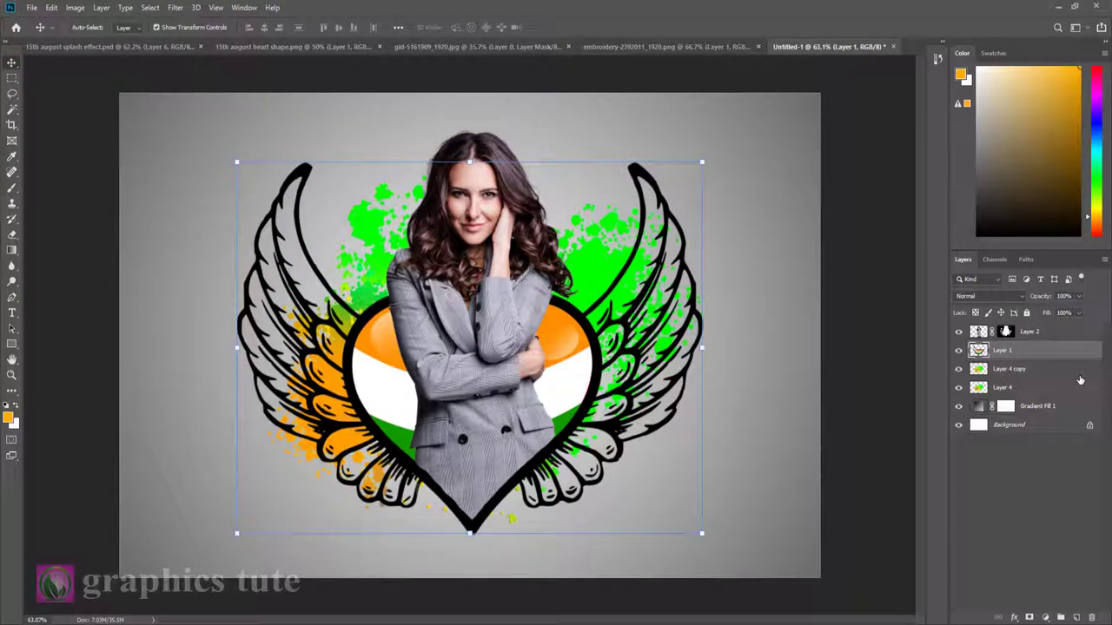
{"action": "left_click", "coordinate": [1003, 369]}
{"action": "left_click", "coordinate": [959, 369]}
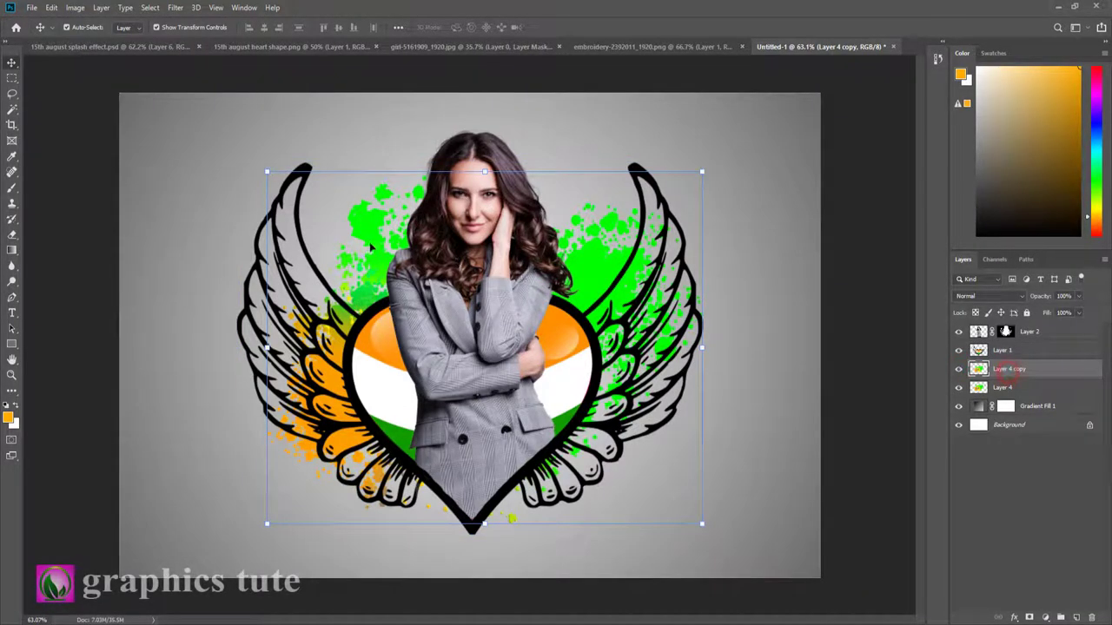
Rotate the splash copy about 63 degrees and move it toward the lower left.
{"action": "left_click_drag", "start_coordinate": [372, 247], "coordinate": [334, 222]}
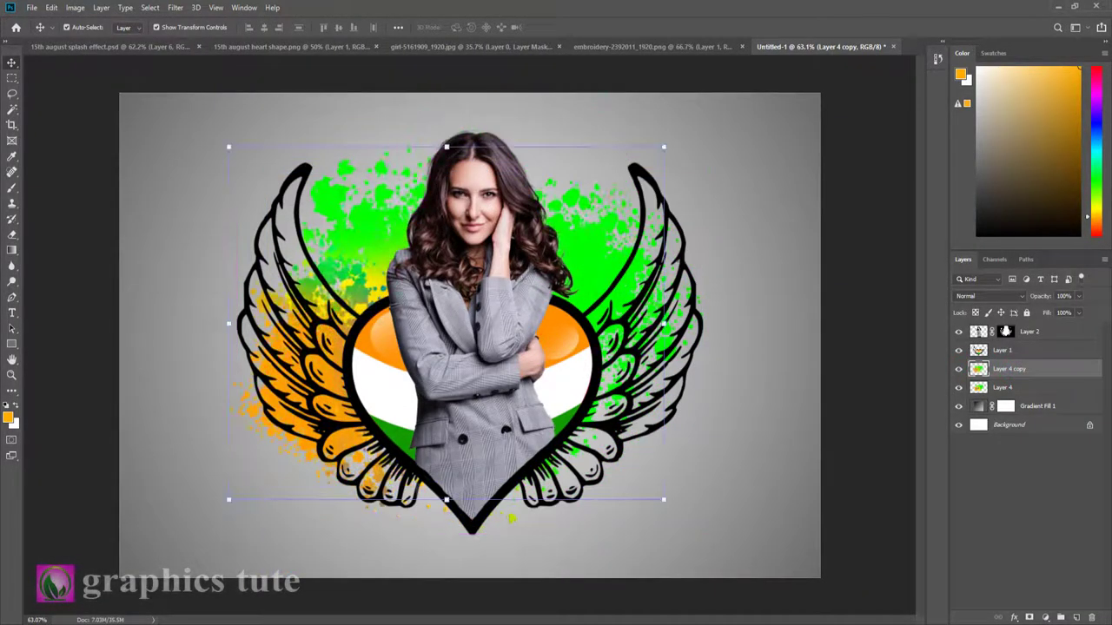
{"action": "left_click_drag", "start_coordinate": [674, 149], "coordinate": [400, 69]}
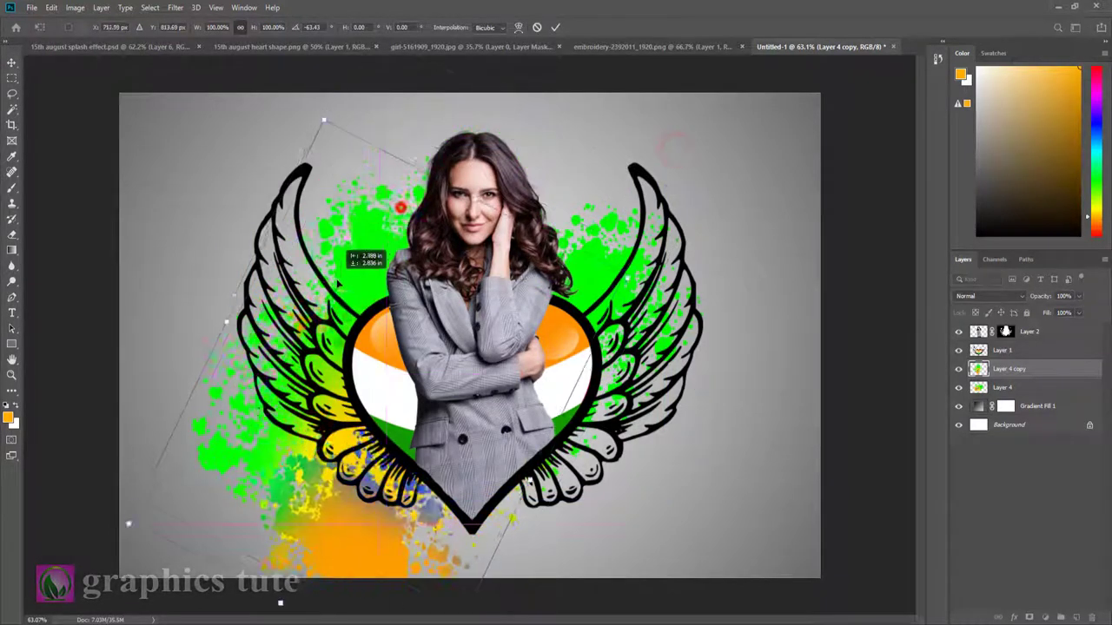
{"action": "mouse_move", "coordinate": [405, 231]}
{"action": "left_mouse_down"}
{"action": "mouse_move", "coordinate": [344, 283]}
{"action": "mouse_move", "coordinate": [339, 268]}
{"action": "left_mouse_up"}
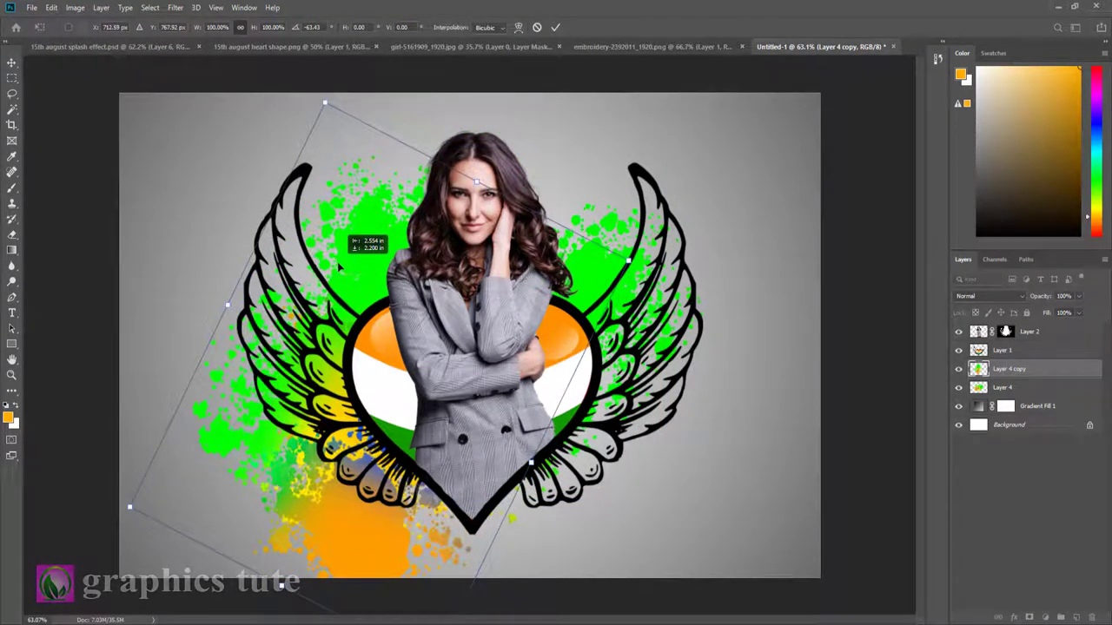
{"action": "left_click", "coordinate": [555, 27]}
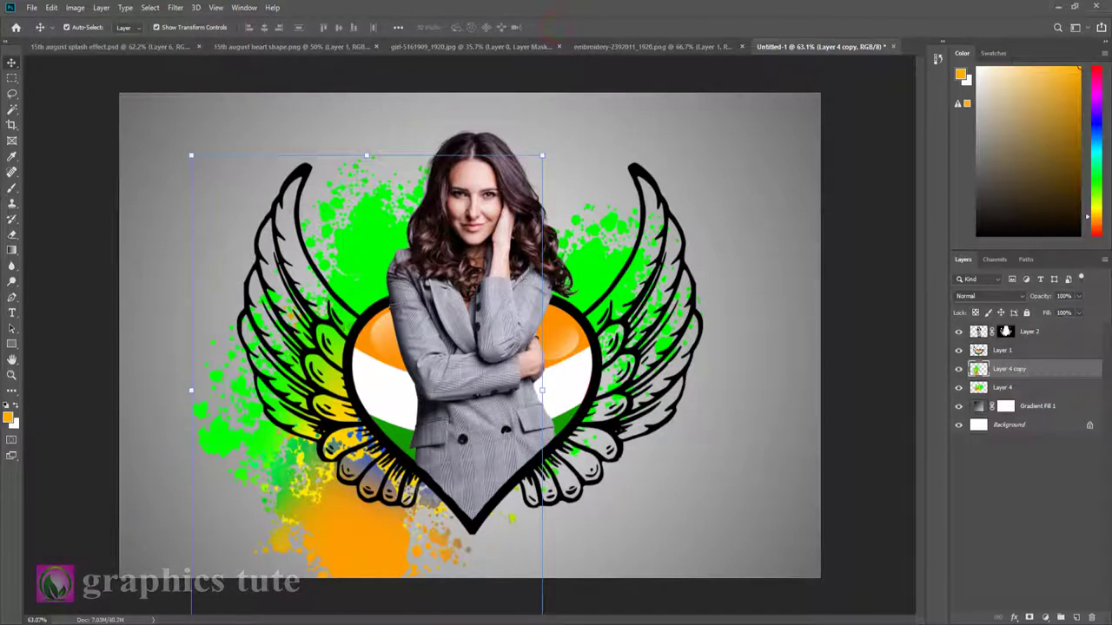
Mask the splash copy to hide the spill below the left wing.
{"action": "left_click", "coordinate": [1028, 617]}
{"action": "left_click", "coordinate": [12, 188]}
{"action": "mouse_move", "coordinate": [278, 451]}
{"action": "left_mouse_down"}
{"action": "mouse_move", "coordinate": [397, 546]}
{"action": "mouse_move", "coordinate": [186, 422]}
{"action": "mouse_move", "coordinate": [174, 347]}
{"action": "mouse_move", "coordinate": [304, 469]}
{"action": "left_mouse_up"}
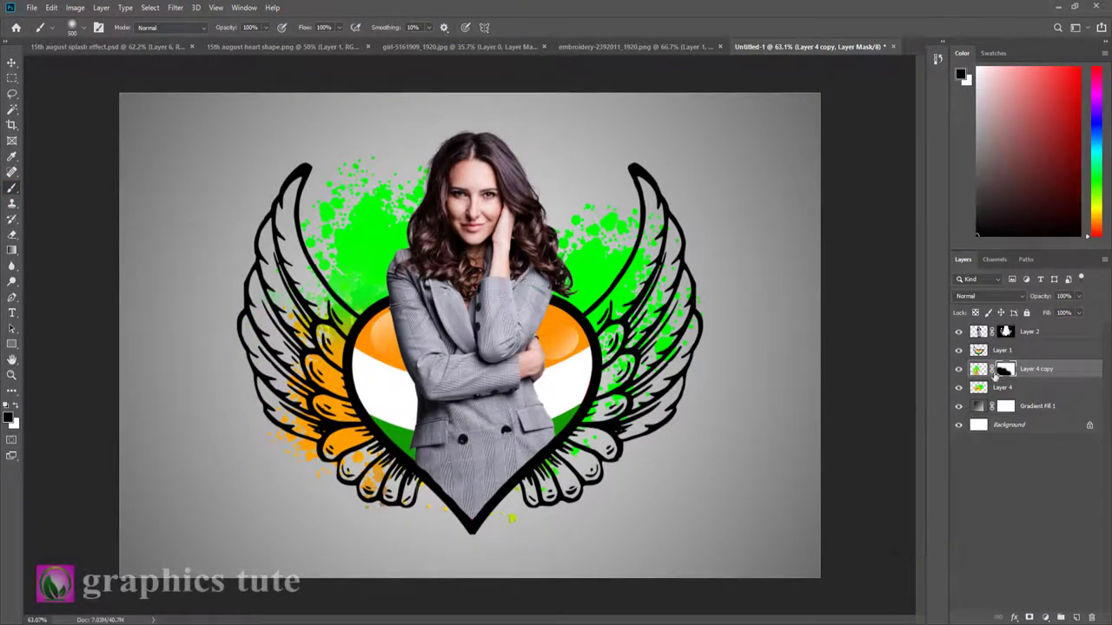
Add Layer 5 clipped to Layer 4 copy and paint the upper-left splash orange at Normal blending.
{"action": "left_click", "coordinate": [1076, 618]}
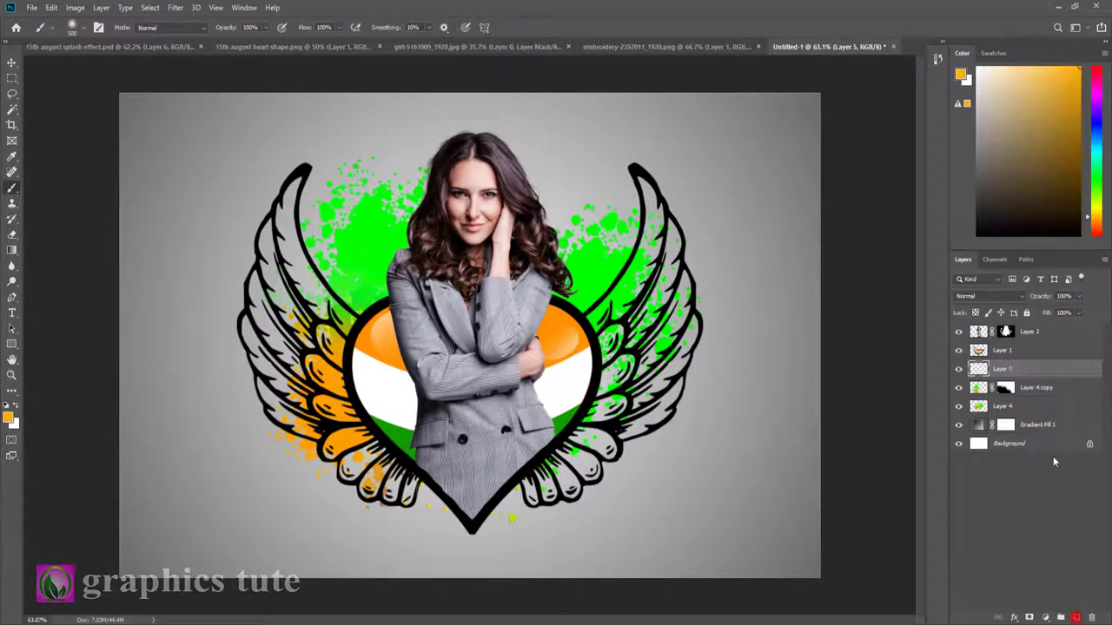
{"action": "right_click", "coordinate": [1060, 377]}
{"action": "left_click", "coordinate": [947, 348]}
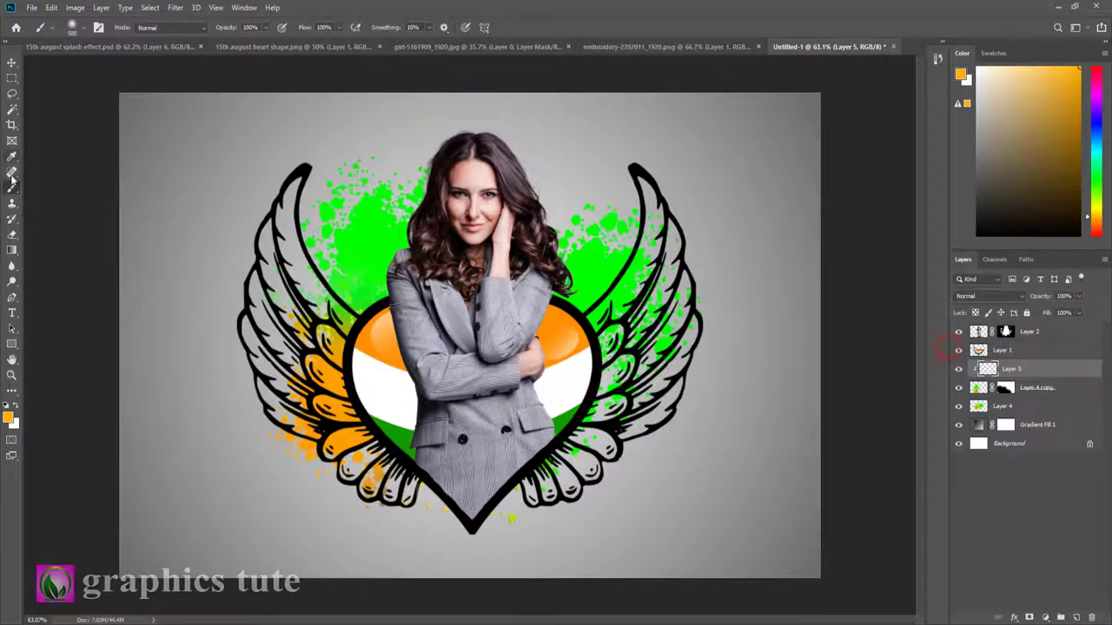
{"action": "mouse_move", "coordinate": [339, 200]}
{"action": "left_mouse_down"}
{"action": "mouse_move", "coordinate": [383, 235]}
{"action": "mouse_move", "coordinate": [365, 252]}
{"action": "left_mouse_up"}
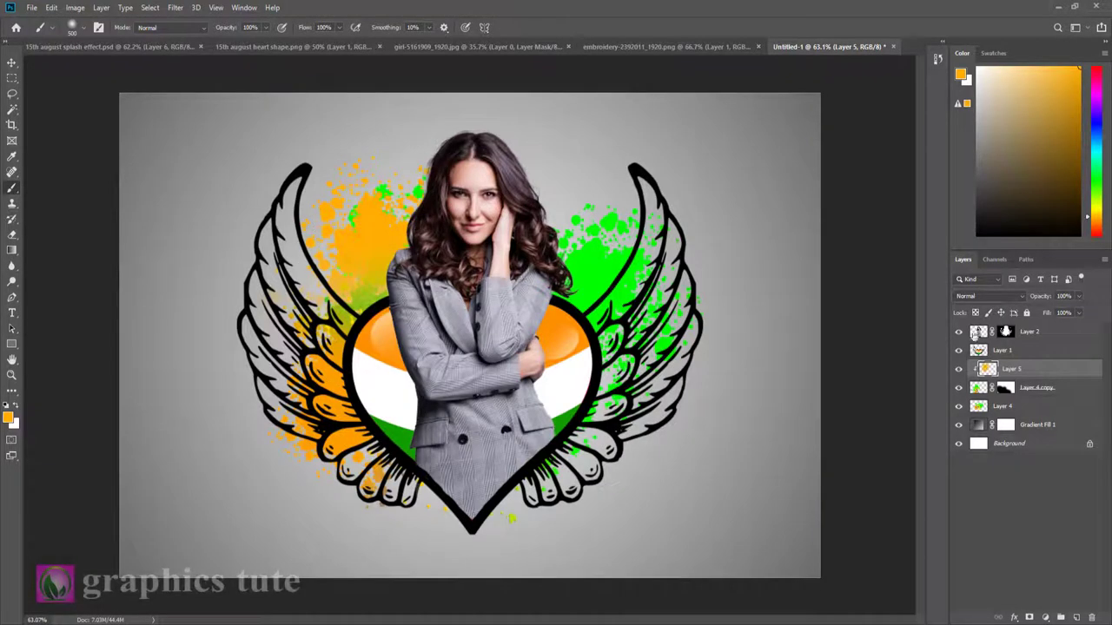
{"action": "left_click", "coordinate": [986, 296]}
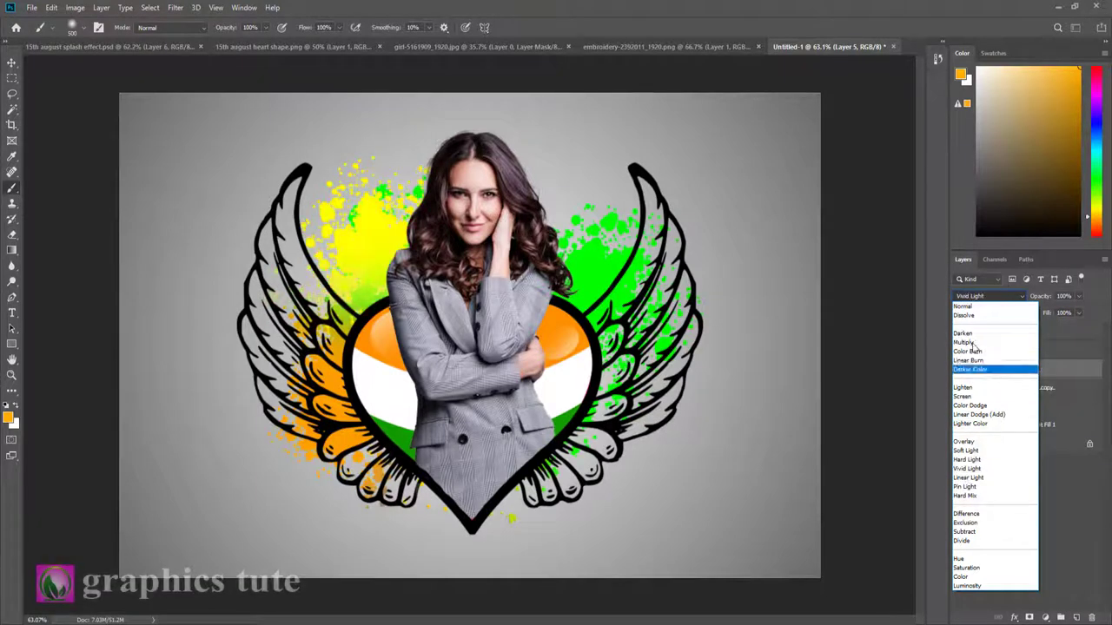
{"action": "left_click", "coordinate": [976, 307]}
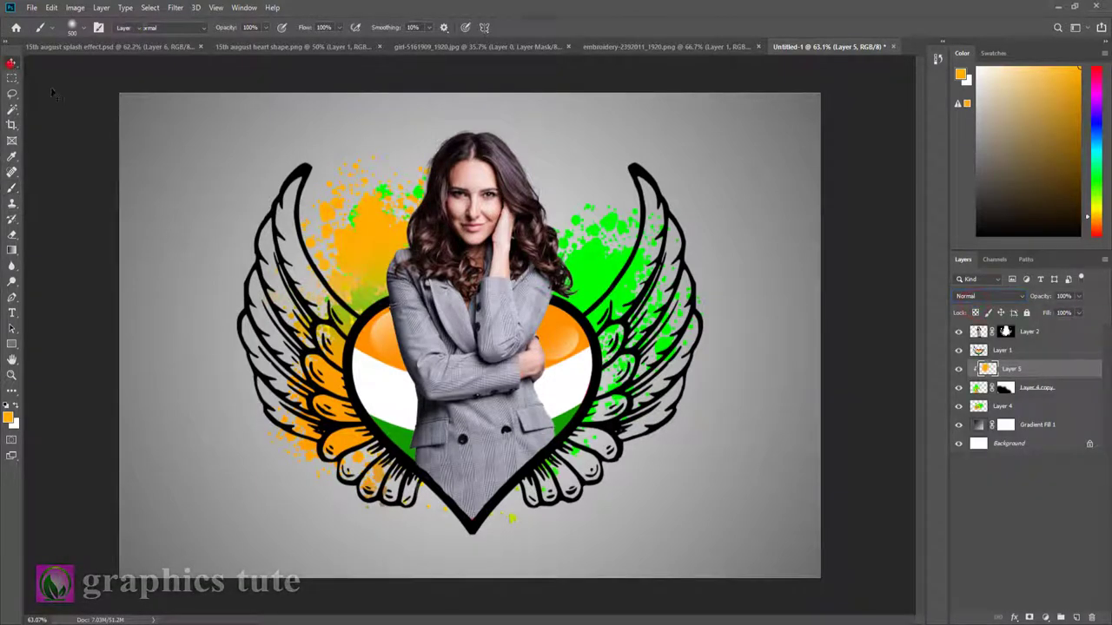
Nudge the woman into place, re-clip the orange paint, and shift it slightly up-left.
{"action": "left_click", "coordinate": [1029, 388]}
{"action": "left_click", "coordinate": [1026, 333]}
{"action": "key", "text": "shift+Right"}
{"action": "key", "text": "shift+Right"}
{"action": "key", "text": "shift+Down"}
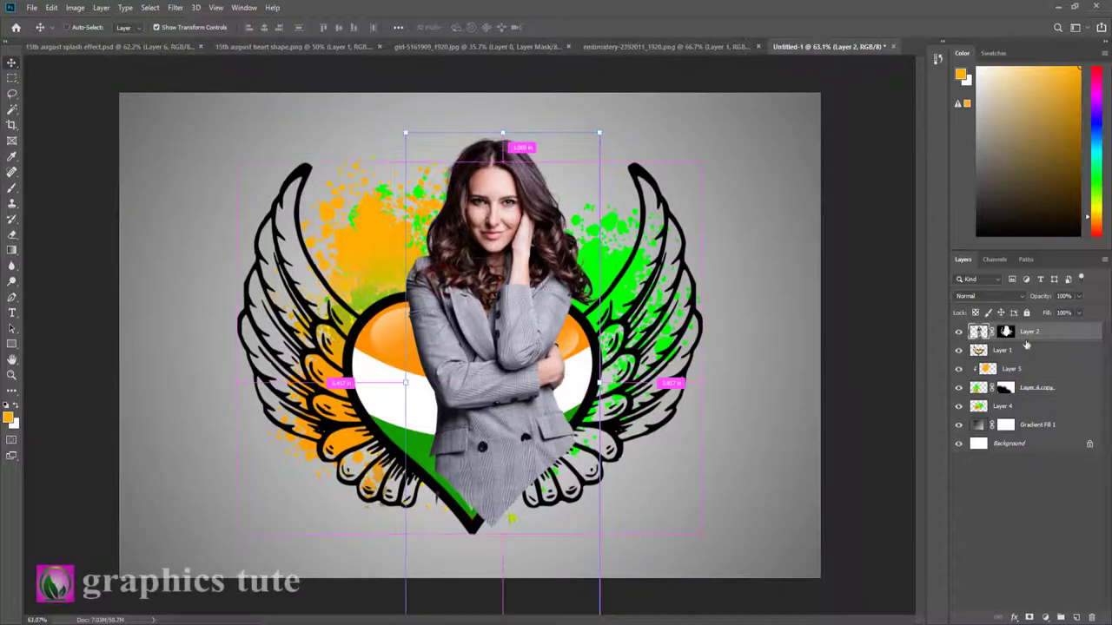
{"action": "key", "text": "shift+Left"}
{"action": "key", "text": "shift+Left"}
{"action": "key", "text": "shift+Left"}
{"action": "key", "text": "shift+Up"}
{"action": "key", "text": "shift+Up"}
{"action": "left_click", "coordinate": [1025, 388]}
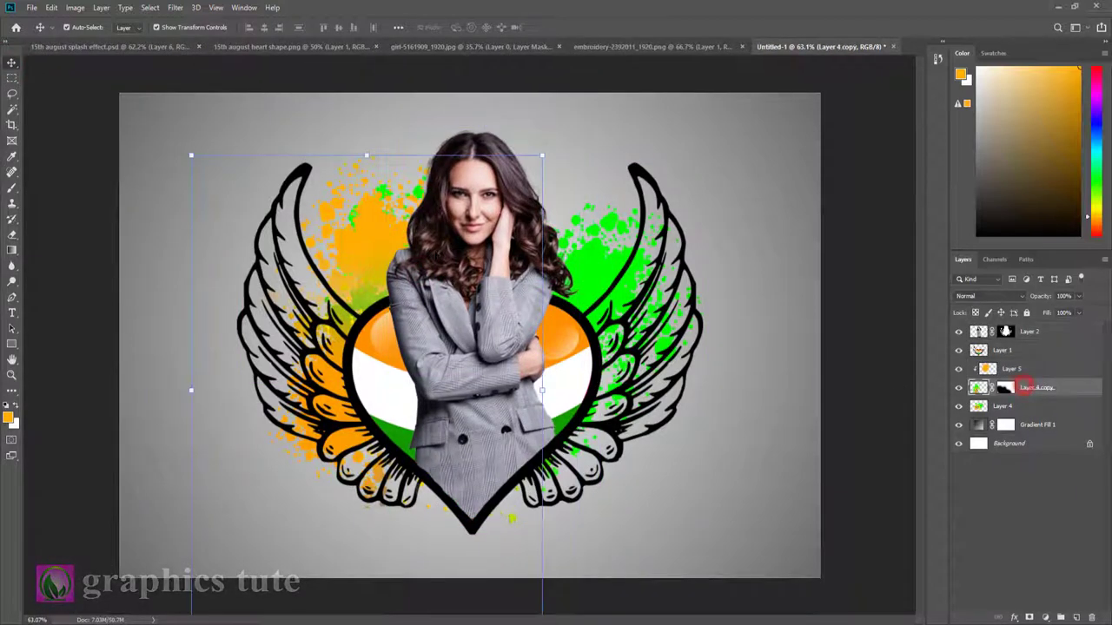
{"action": "left_click", "coordinate": [384, 233]}
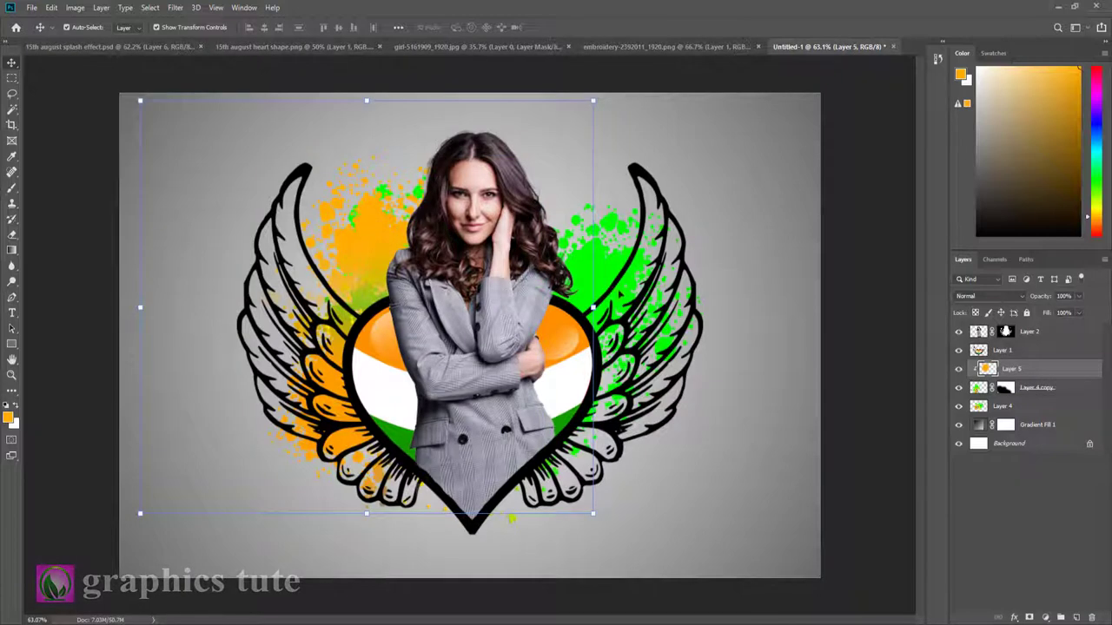
{"action": "left_click", "coordinate": [974, 383], "text": "alt"}
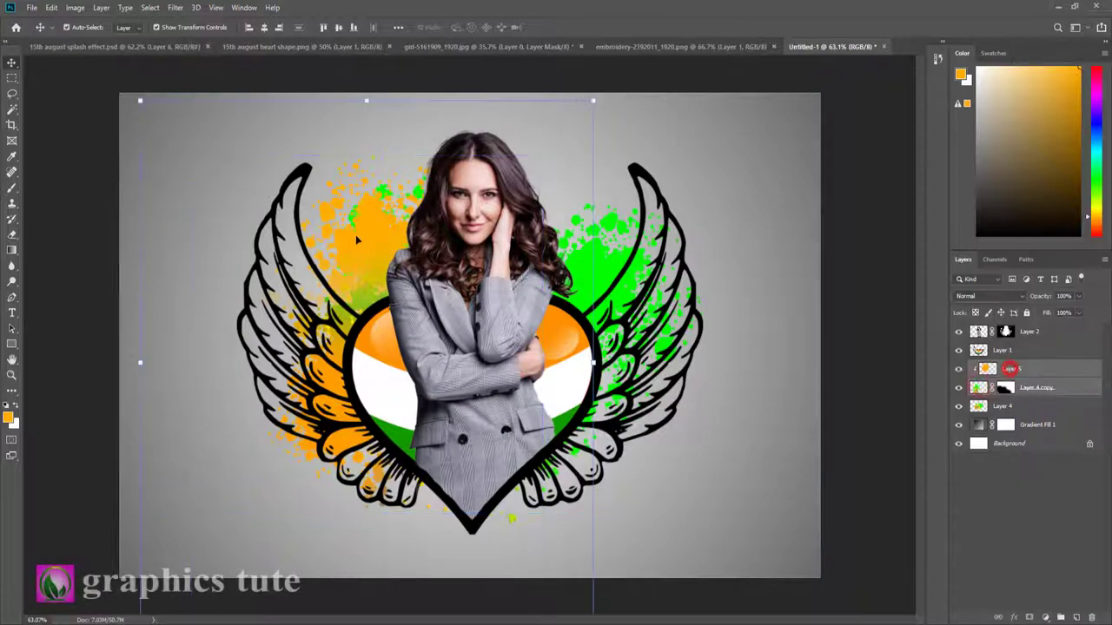
{"action": "mouse_move", "coordinate": [378, 251]}
{"action": "left_mouse_down"}
{"action": "mouse_move", "coordinate": [371, 239]}
{"action": "mouse_move", "coordinate": [376, 247]}
{"action": "left_mouse_up"}
Add a new layer above the woman's layer and stamp a merged copy of the poster into it.
{"action": "left_click", "coordinate": [1030, 336]}
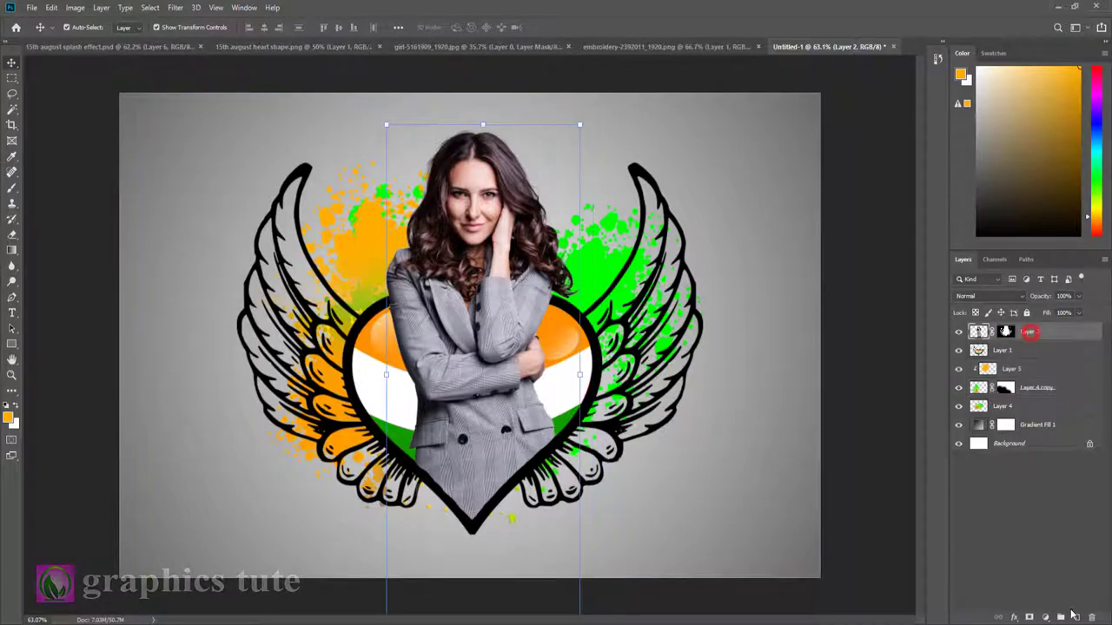
{"action": "left_click", "coordinate": [1075, 614]}
{"action": "key", "text": "ctrl+shift+alt+e"}
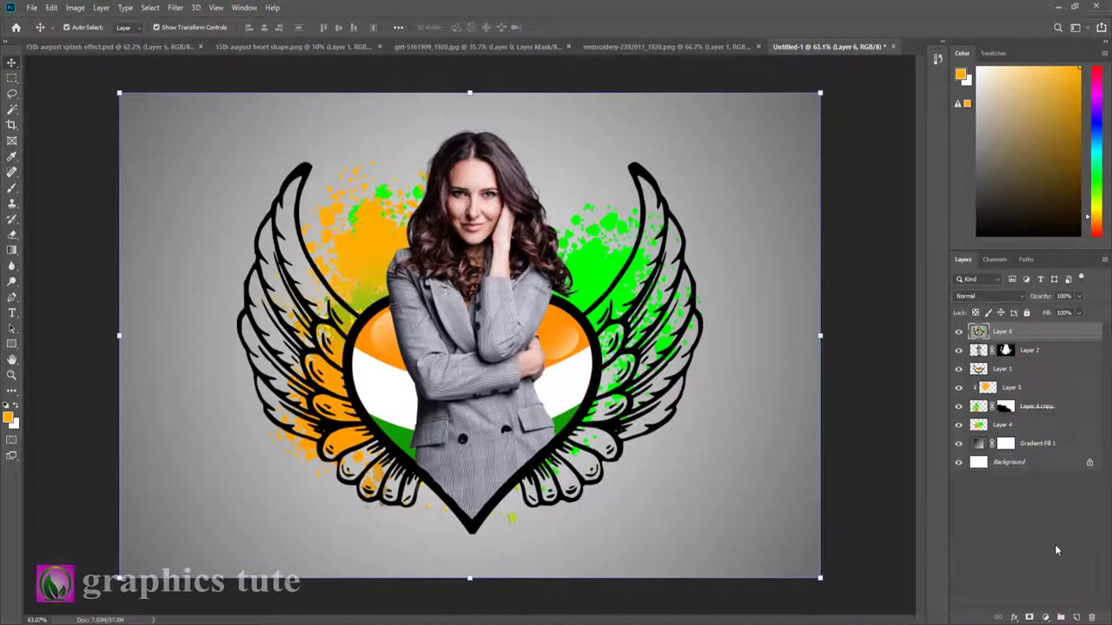
Apply a Camera Raw Filter that tweaks contrast, highlights and the orange hue.
{"action": "left_click", "coordinate": [176, 8]}
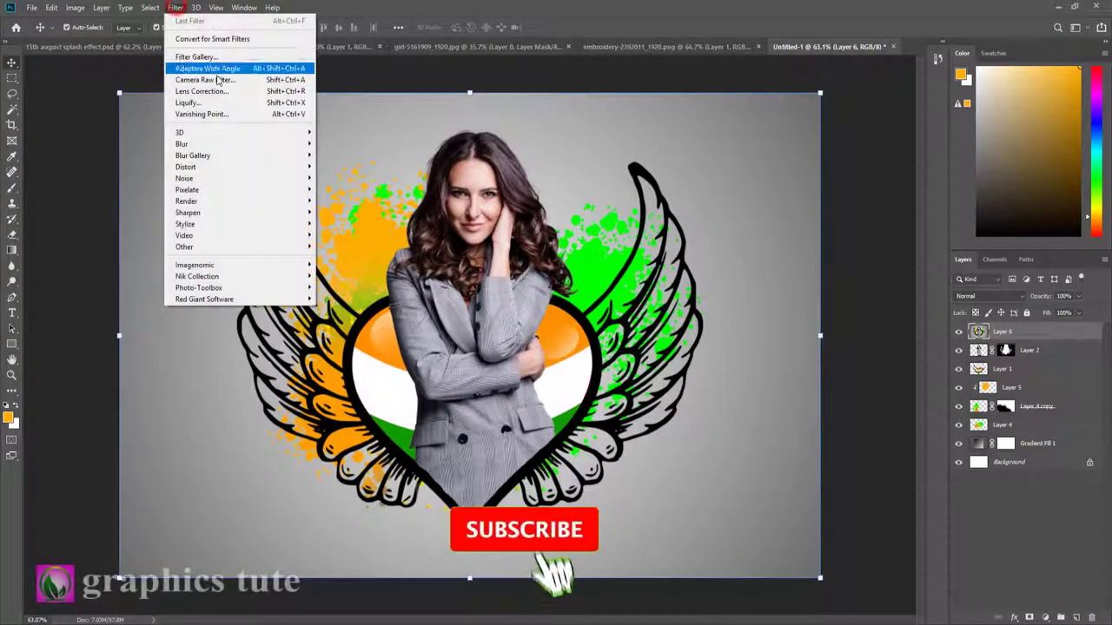
{"action": "left_click", "coordinate": [217, 80]}
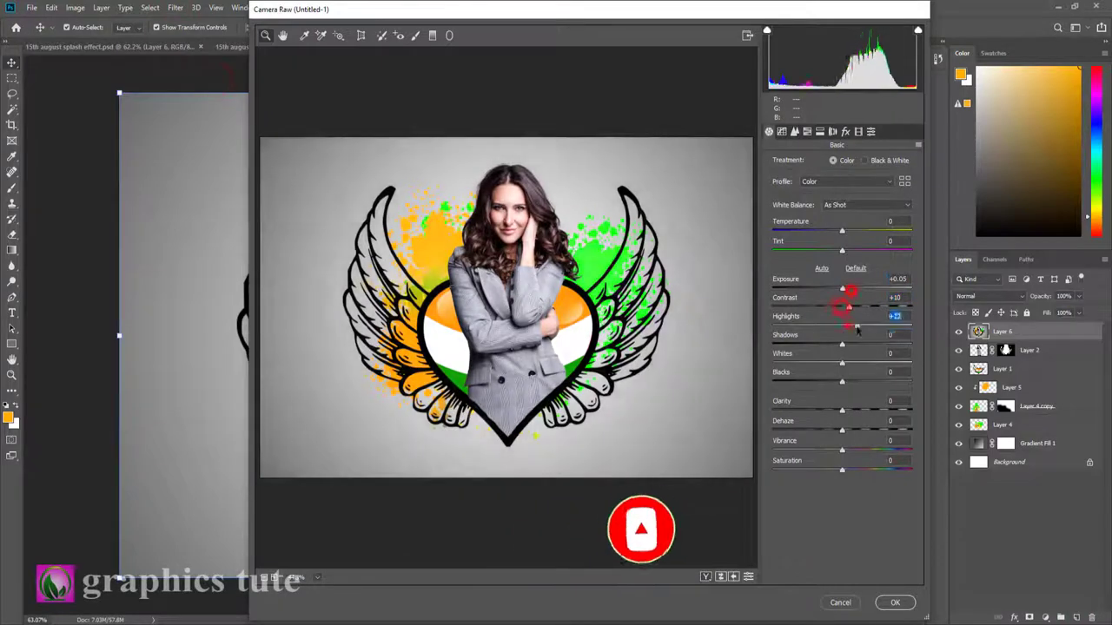
{"action": "left_click", "coordinate": [807, 132]}
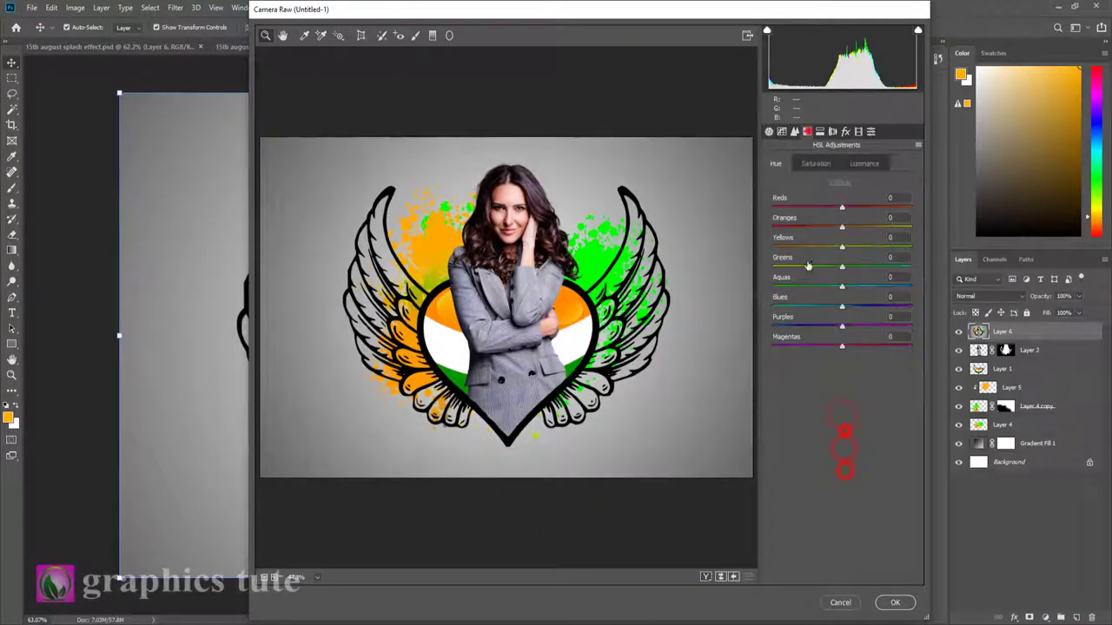
{"action": "left_click", "coordinate": [807, 131]}
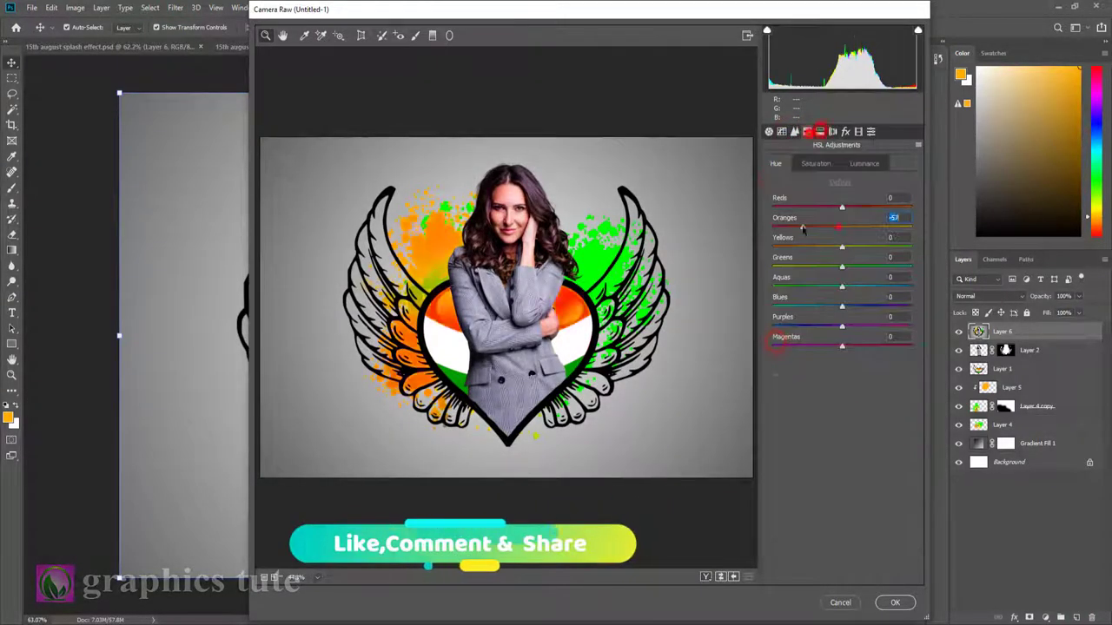
{"action": "left_click", "coordinate": [894, 602]}
Stamp another merged copy of the poster and blend it in Linear Light.
{"action": "key", "text": "ctrl+shift+alt+e"}
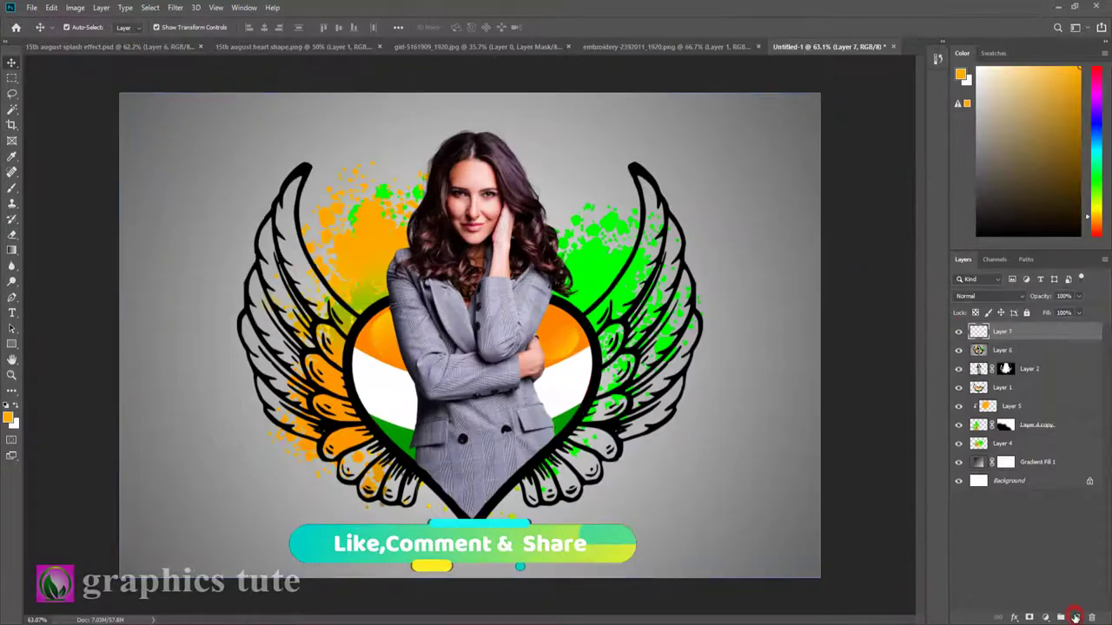
{"action": "left_click", "coordinate": [989, 296]}
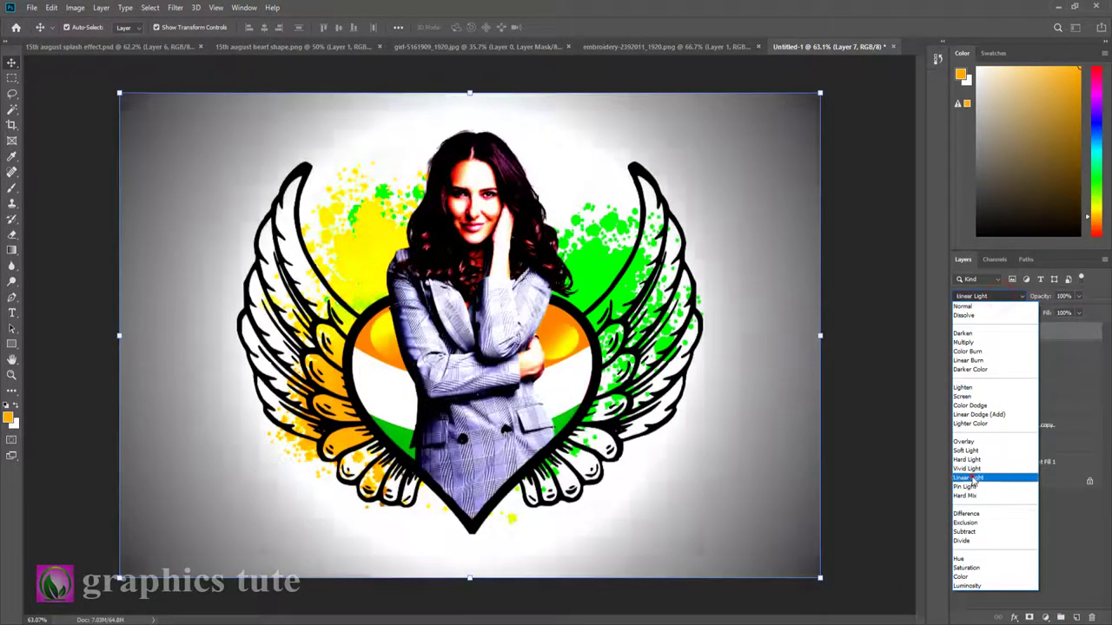
{"action": "left_click", "coordinate": [972, 479]}
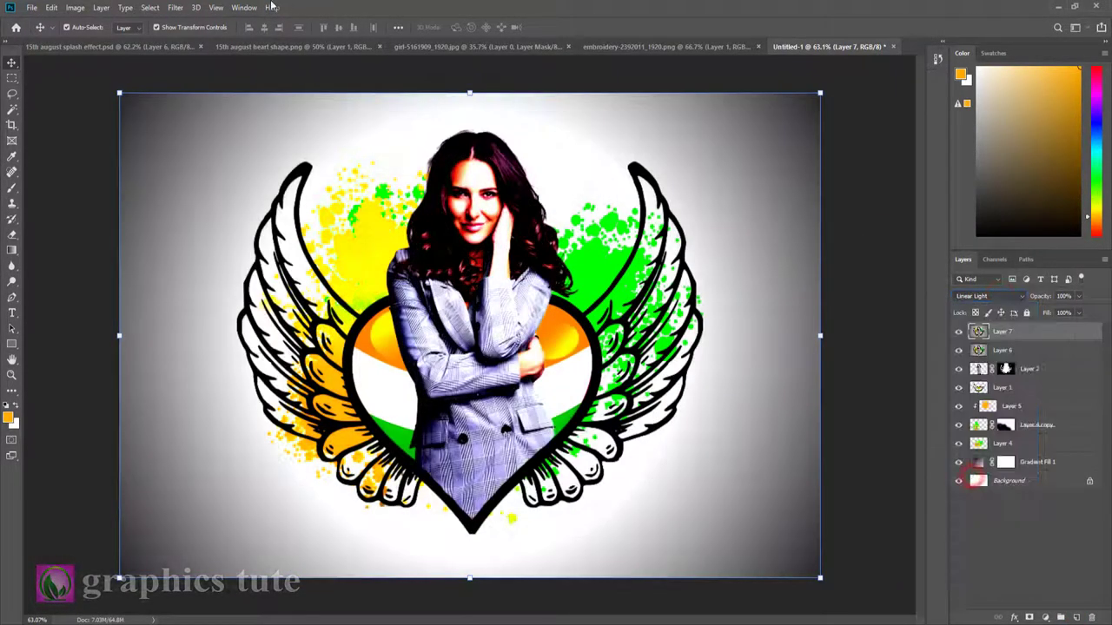
Apply a 0.3-pixel High Pass filter to the copy, then zoom out to see the whole poster.
{"action": "left_click", "coordinate": [176, 10]}
{"action": "mouse_move", "coordinate": [184, 236]}
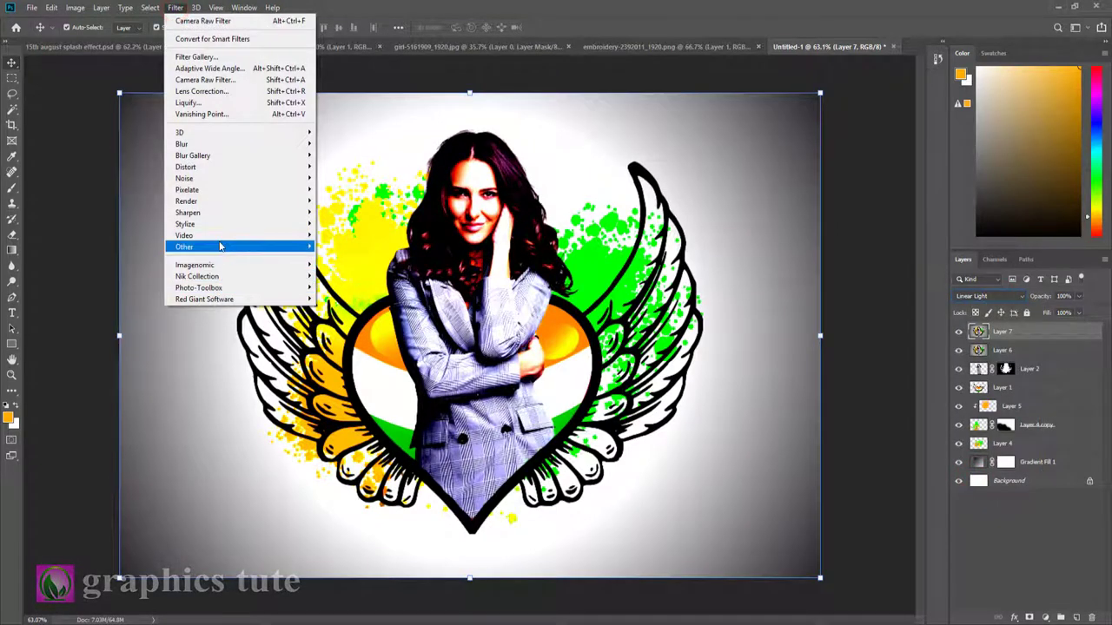
{"action": "left_click", "coordinate": [339, 258]}
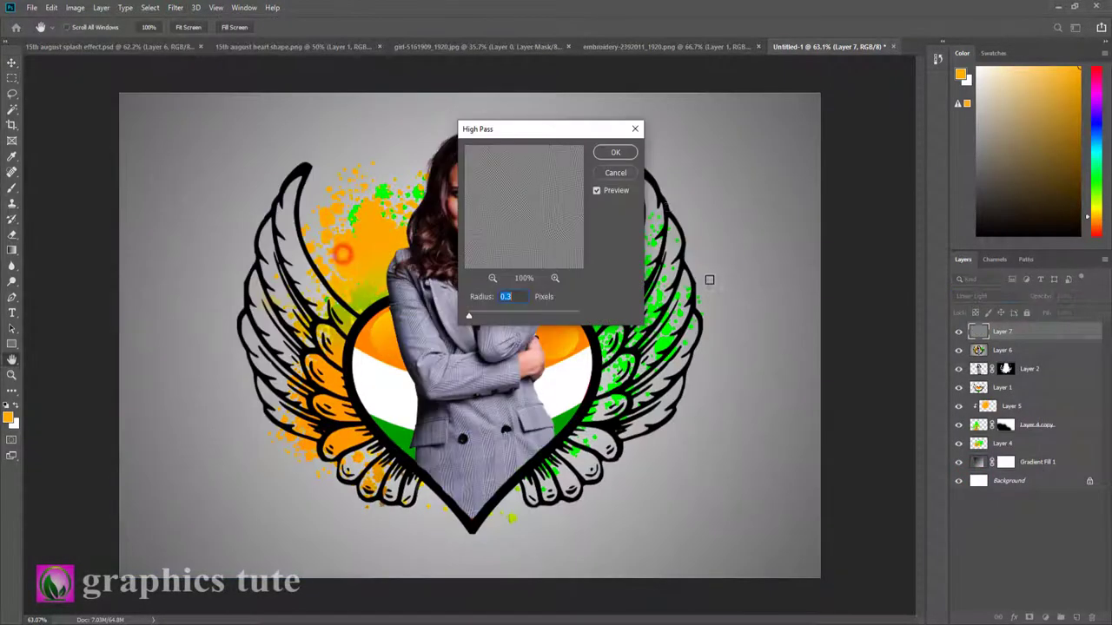
{"action": "left_click", "coordinate": [616, 154]}
{"action": "left_click", "coordinate": [958, 331]}
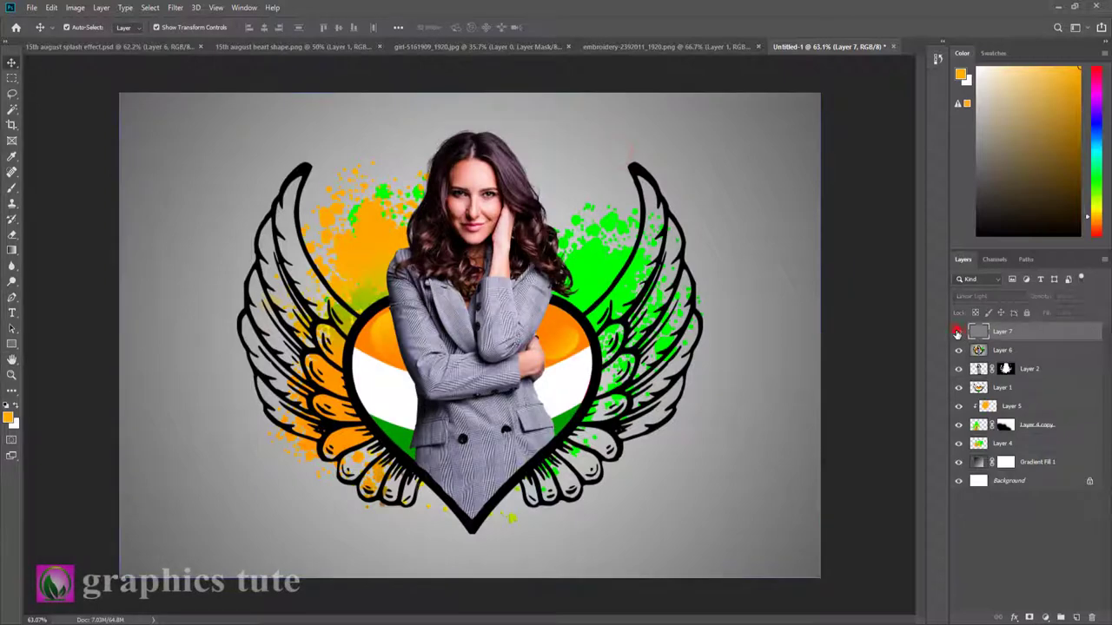
{"action": "left_click", "coordinate": [10, 375]}
{"action": "left_click_drag", "start_coordinate": [504, 339], "coordinate": [452, 338]}
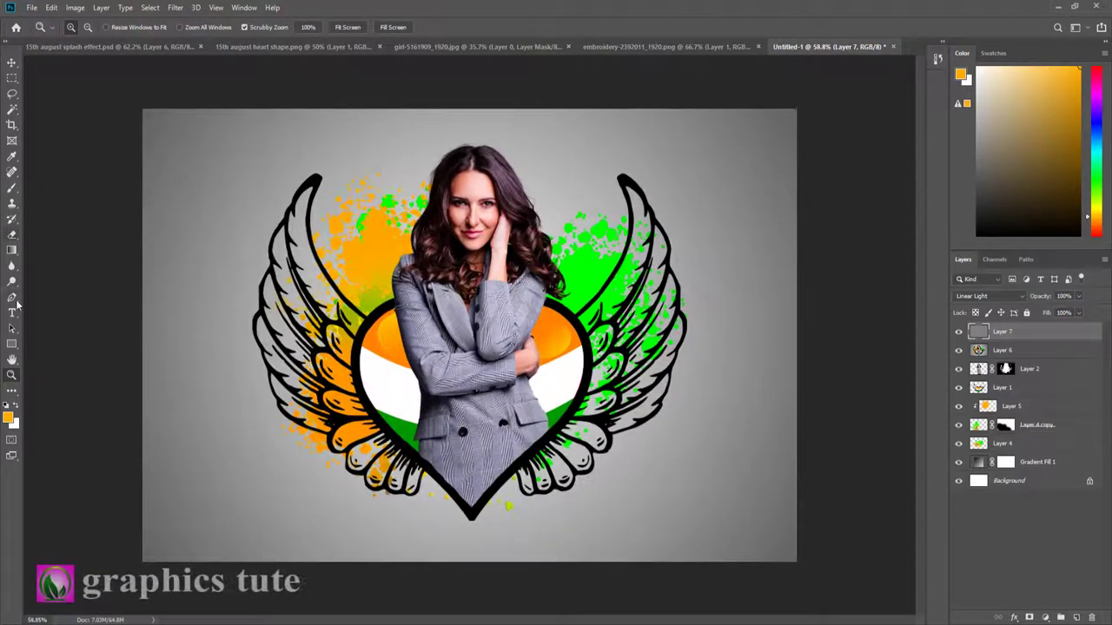
Type the orange caption 'Happy Independence Day' and commit it.
{"action": "left_click", "coordinate": [13, 313]}
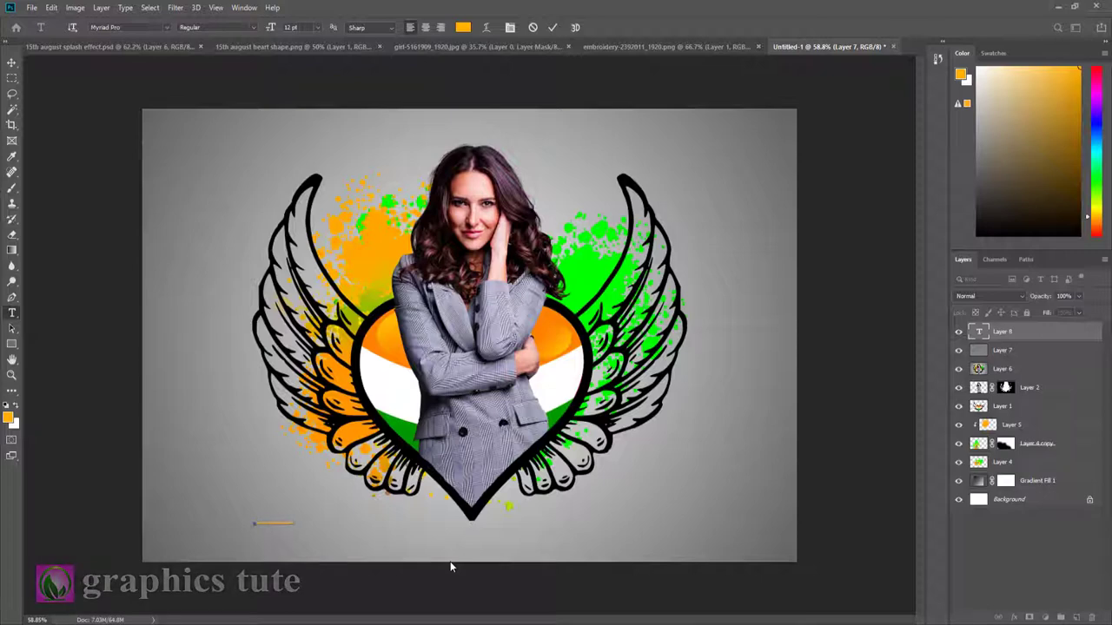
{"action": "type", "text": "e"}
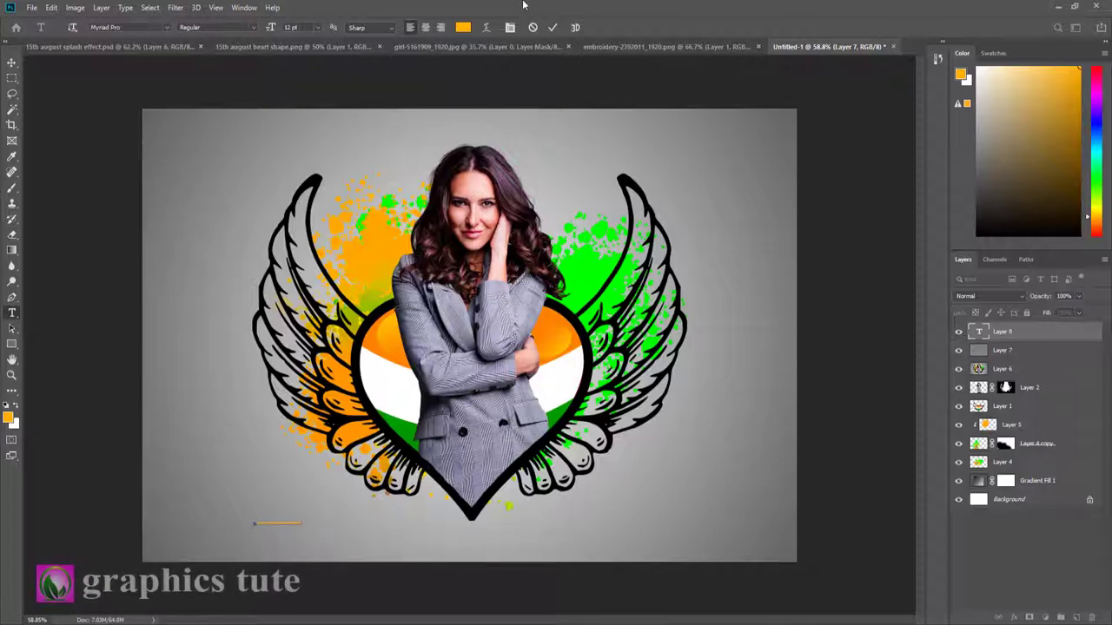
{"action": "left_click", "coordinate": [551, 28]}
{"action": "key", "text": "v"}
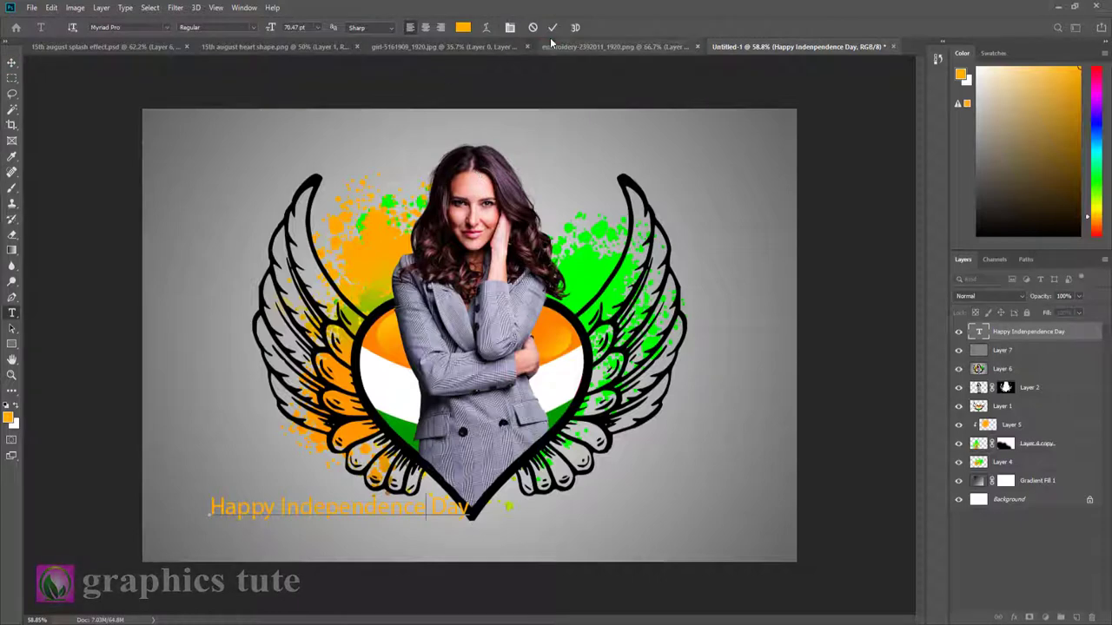
{"action": "left_click", "coordinate": [551, 27]}
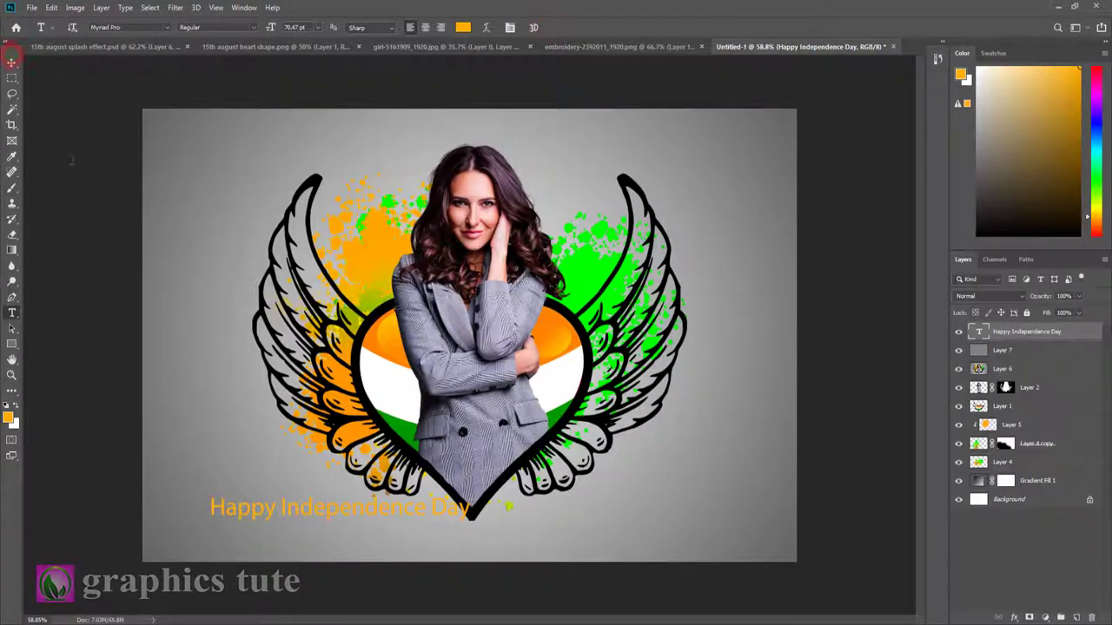
Enlarge the caption and centre it beneath the heart.
{"action": "left_click", "coordinate": [12, 62]}
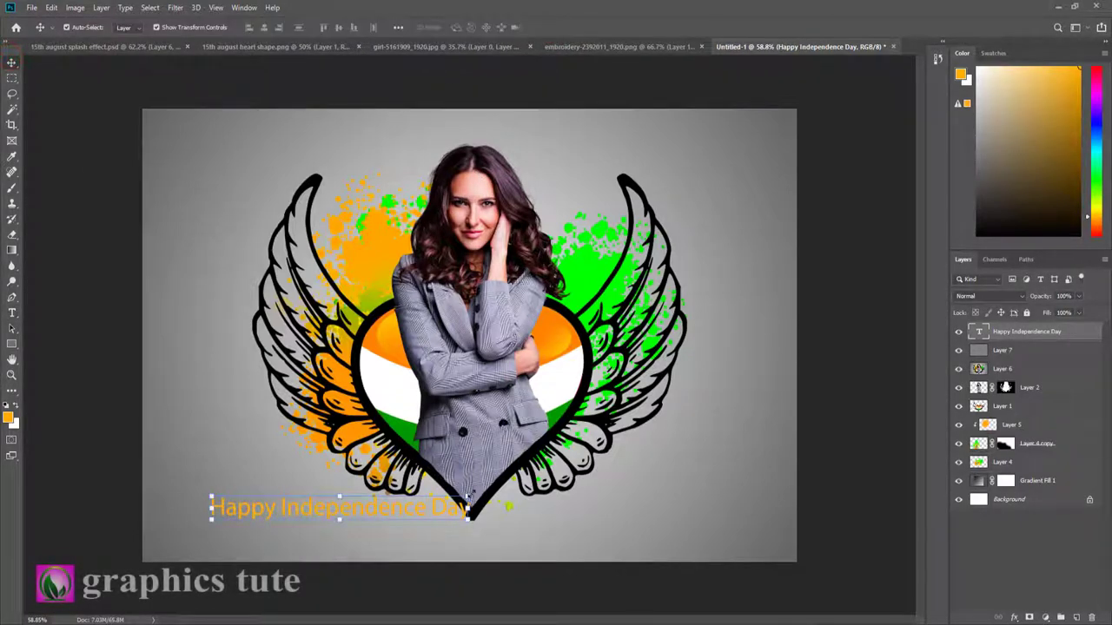
{"action": "left_click_drag", "start_coordinate": [469, 519], "coordinate": [611, 539]}
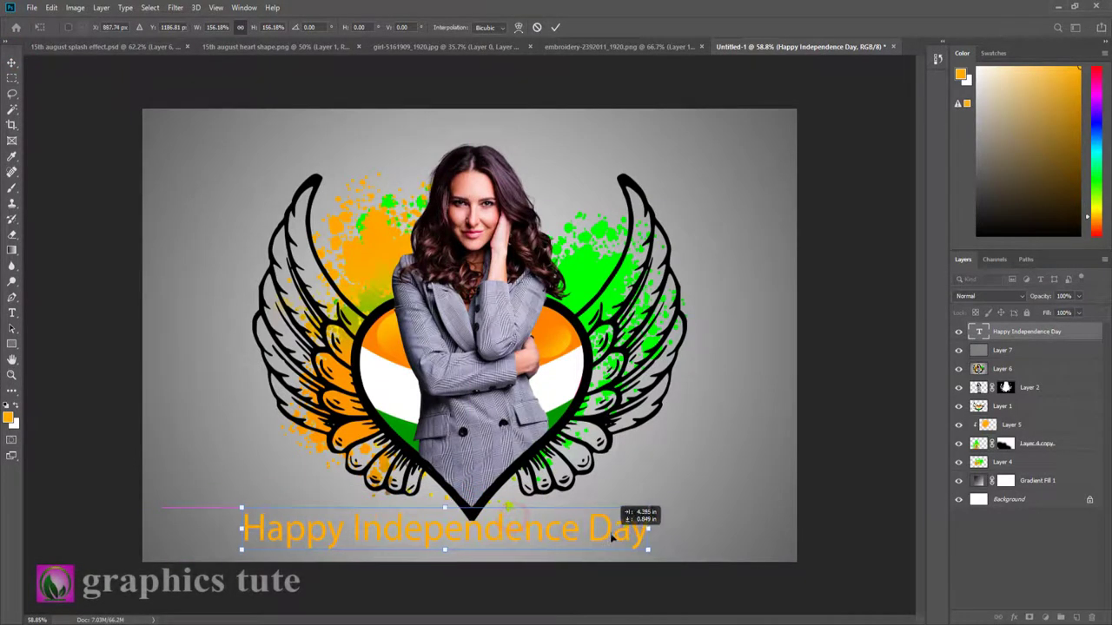
{"action": "left_click", "coordinate": [556, 27]}
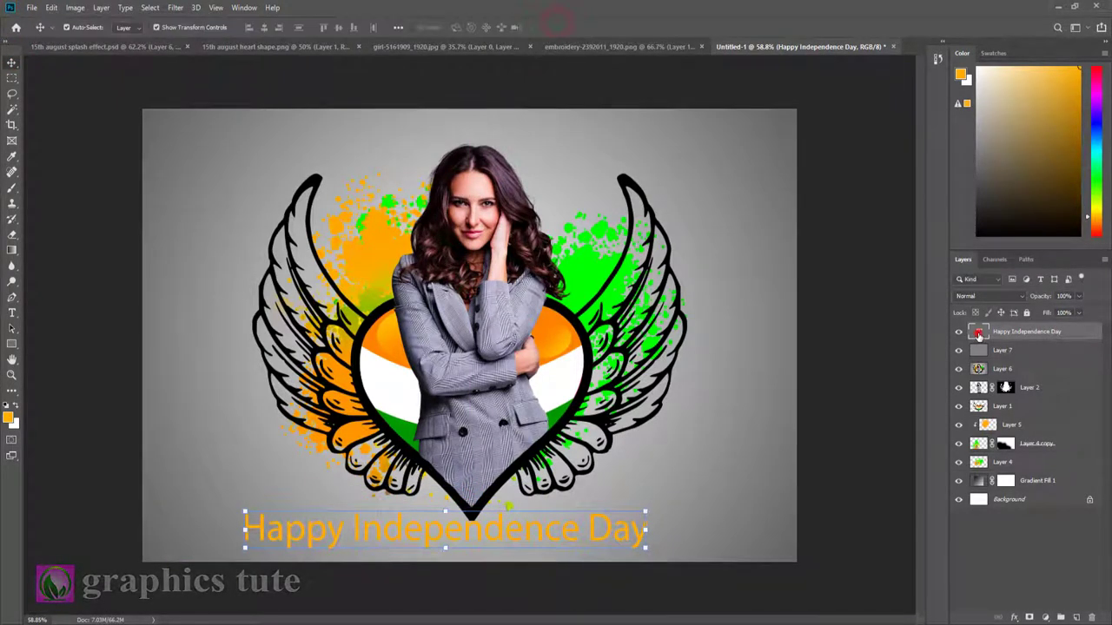
Change the caption font to the Bulgaria script font.
{"action": "double_click", "coordinate": [979, 333]}
{"action": "left_click", "coordinate": [165, 28]}
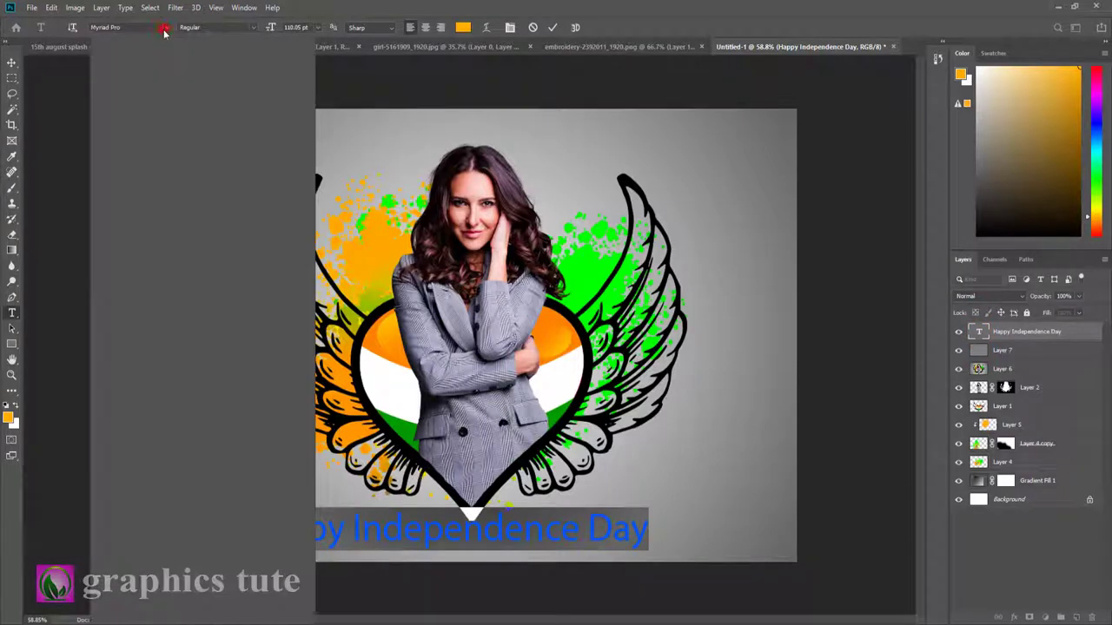
{"action": "scroll", "coordinate": [209, 261], "scroll_direction": "up", "scroll_amount": 10}
{"action": "scroll", "coordinate": [234, 287], "scroll_direction": "up", "scroll_amount": 10}
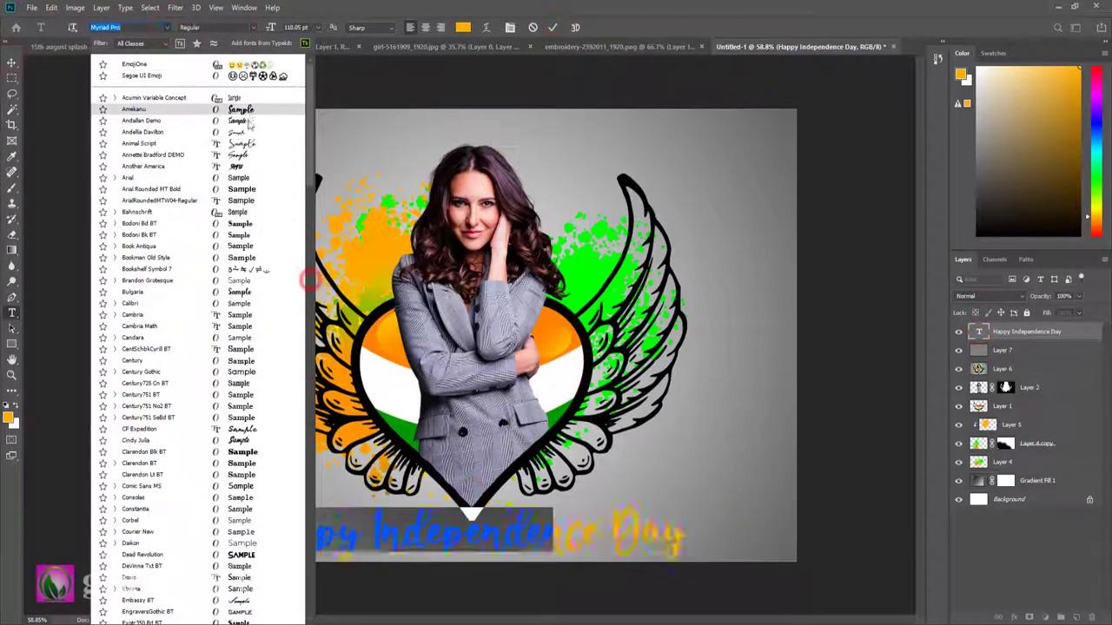
{"action": "left_click", "coordinate": [243, 292]}
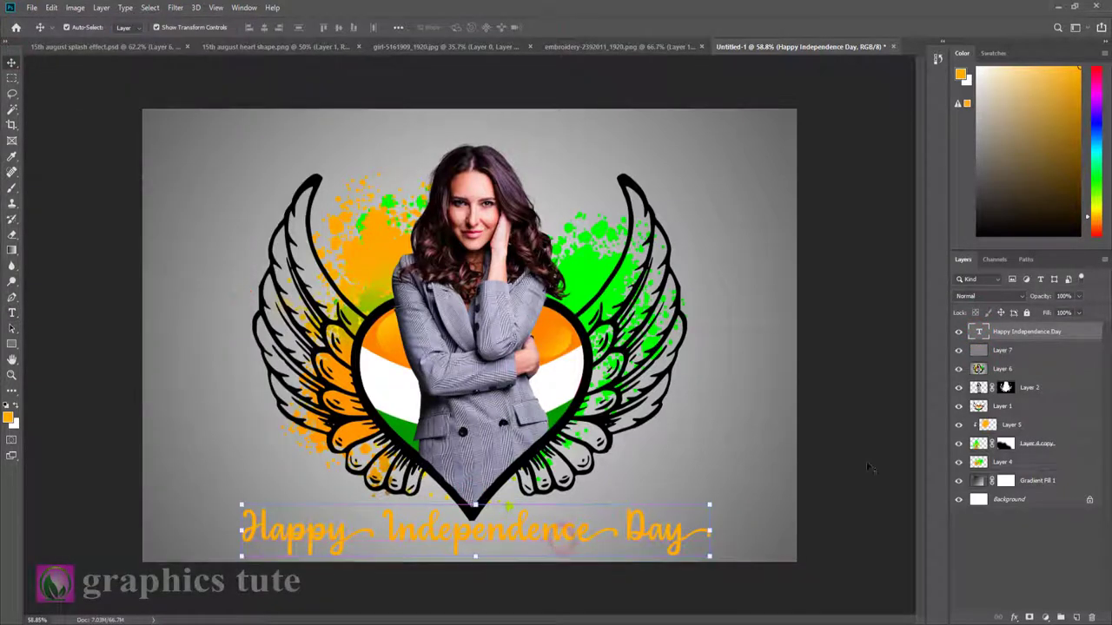
Colour the word 'Happy' a deeper orange.
{"action": "left_click", "coordinate": [10, 313]}
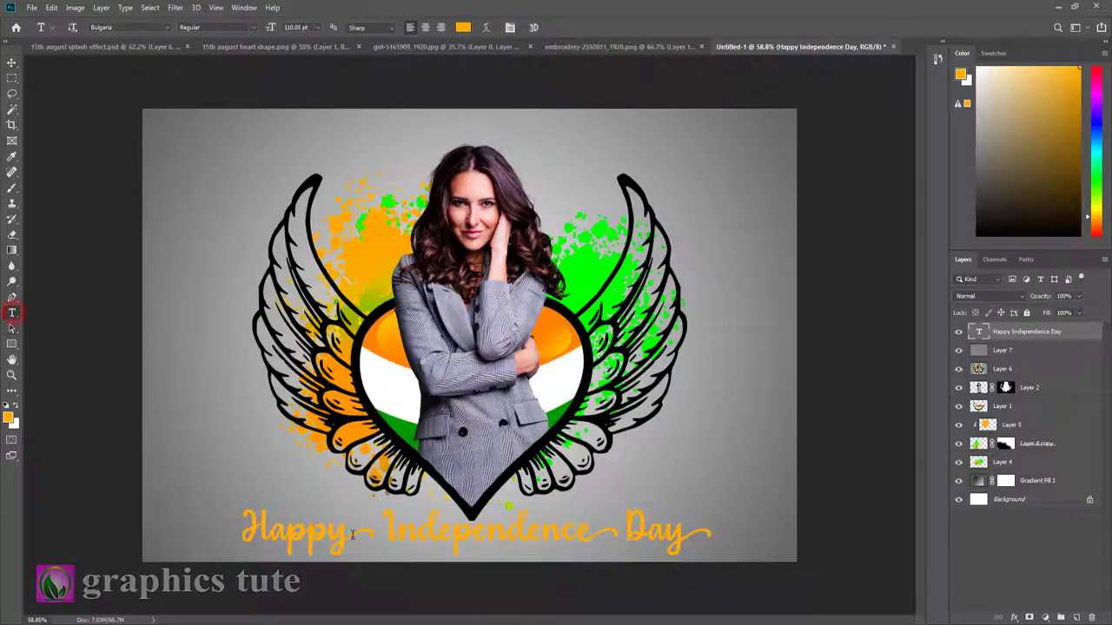
{"action": "left_click_drag", "start_coordinate": [374, 532], "coordinate": [241, 532]}
{"action": "left_click", "coordinate": [463, 26]}
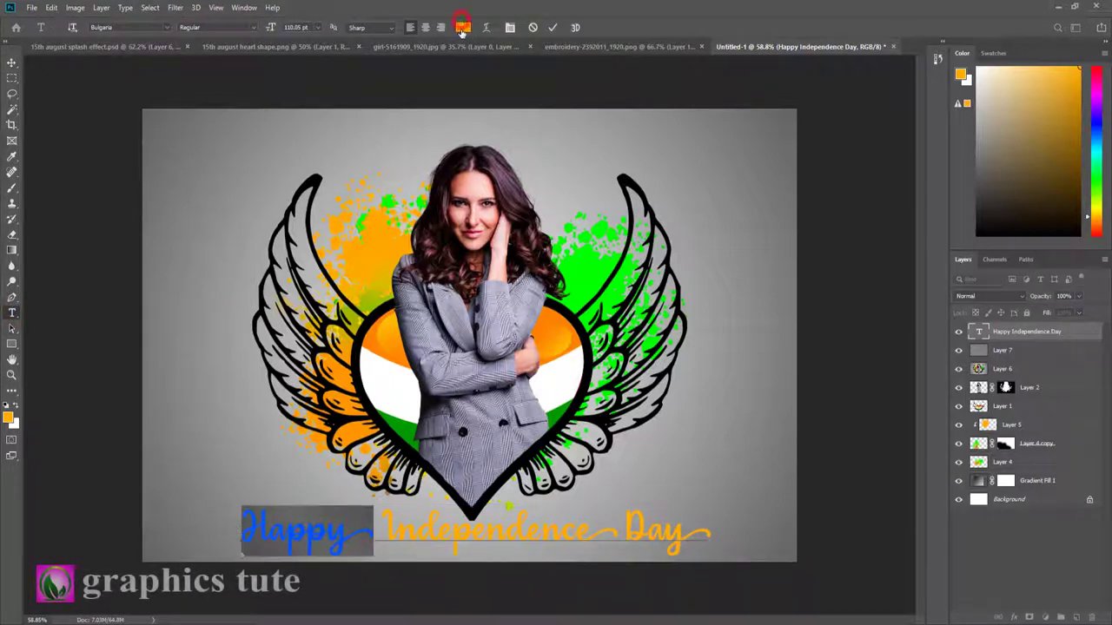
{"action": "left_click_drag", "start_coordinate": [571, 284], "coordinate": [573, 293]}
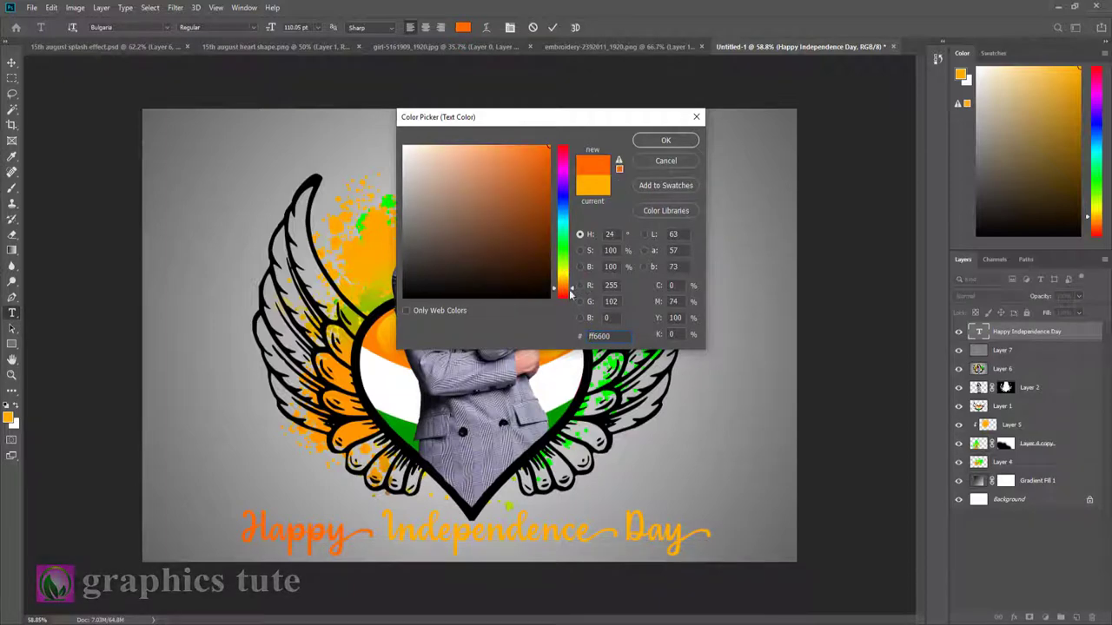
{"action": "left_click", "coordinate": [669, 141]}
Colour the word 'Independence' white.
{"action": "double_click", "coordinate": [605, 531]}
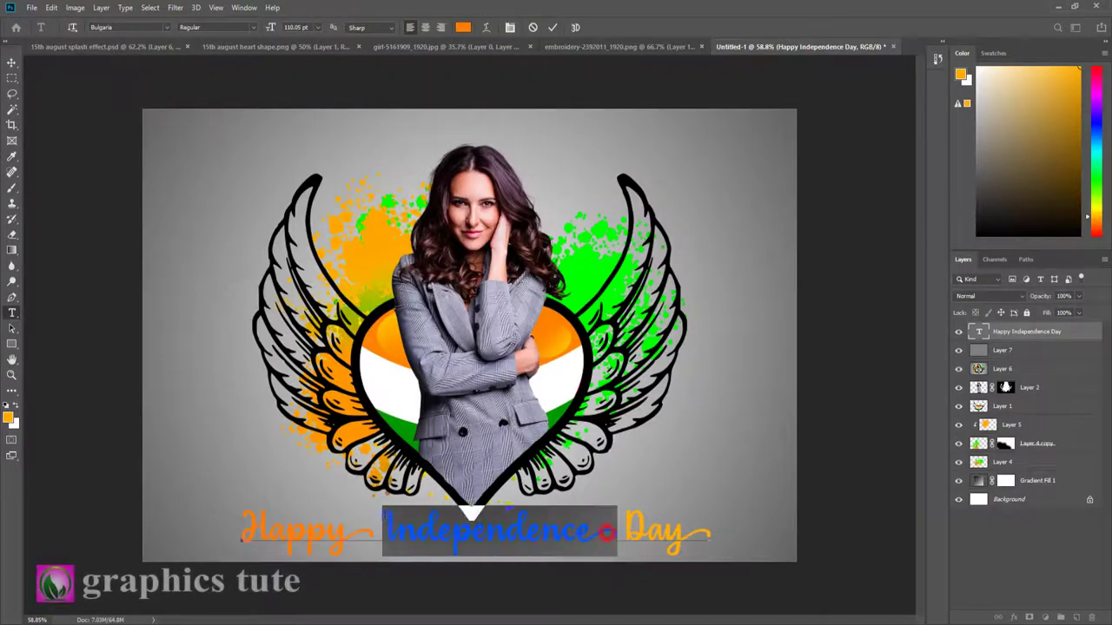
{"action": "left_click", "coordinate": [463, 27]}
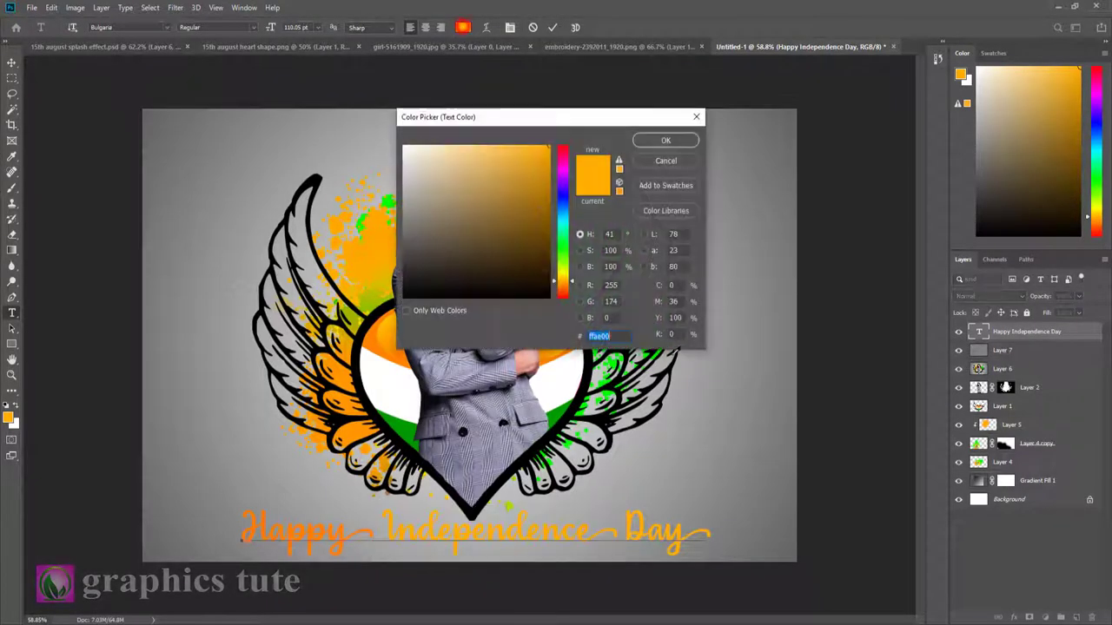
{"action": "left_click", "coordinate": [445, 168]}
{"action": "left_click", "coordinate": [663, 141]}
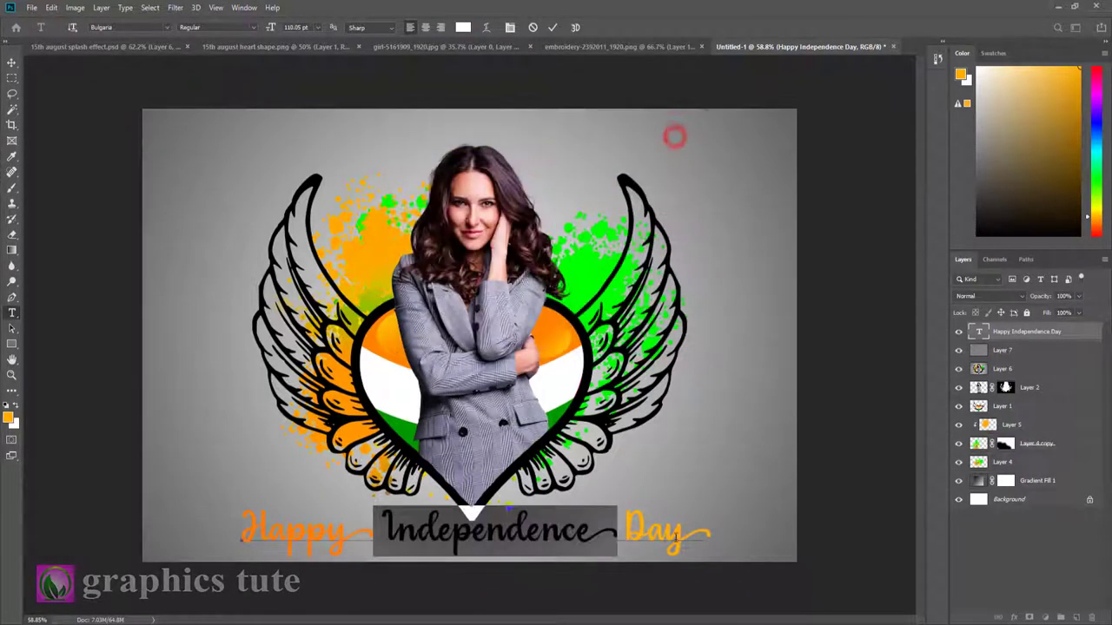
Colour the word 'Day' and its swash bright green.
{"action": "left_click", "coordinate": [686, 530]}
{"action": "left_click_drag", "start_coordinate": [686, 530], "coordinate": [626, 531]}
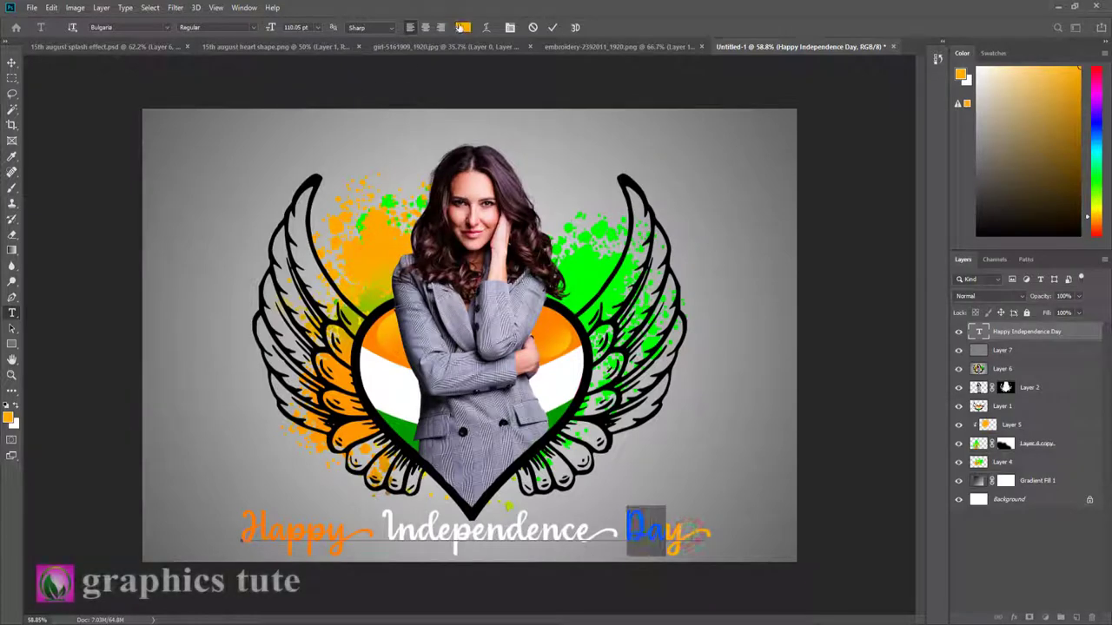
{"action": "left_click", "coordinate": [462, 26]}
{"action": "left_click", "coordinate": [559, 240]}
{"action": "left_click", "coordinate": [534, 189]}
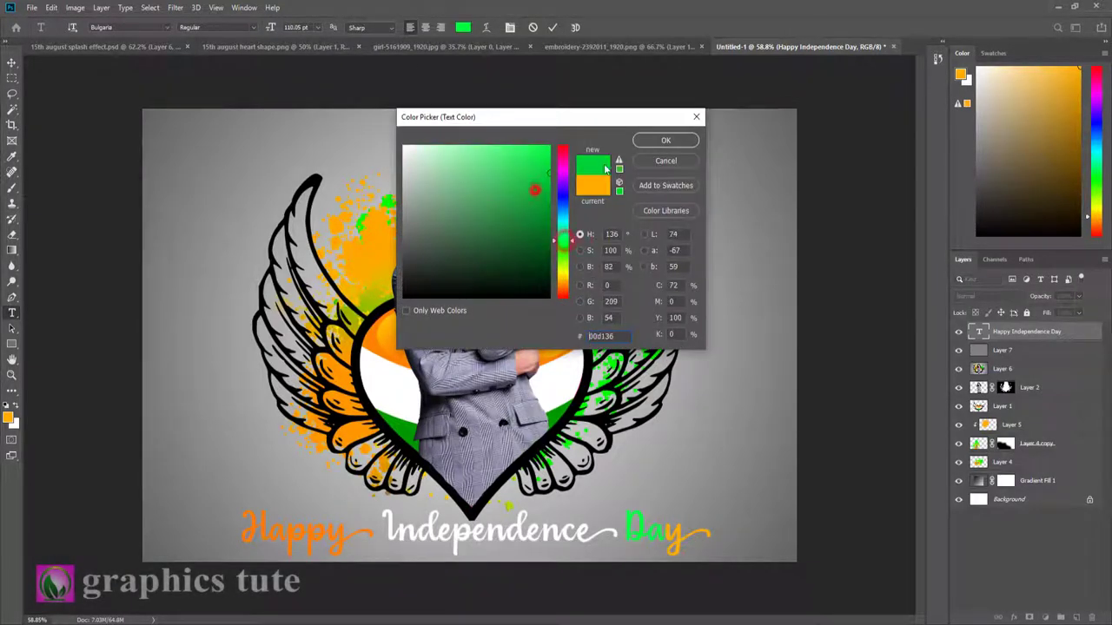
{"action": "left_click", "coordinate": [680, 141]}
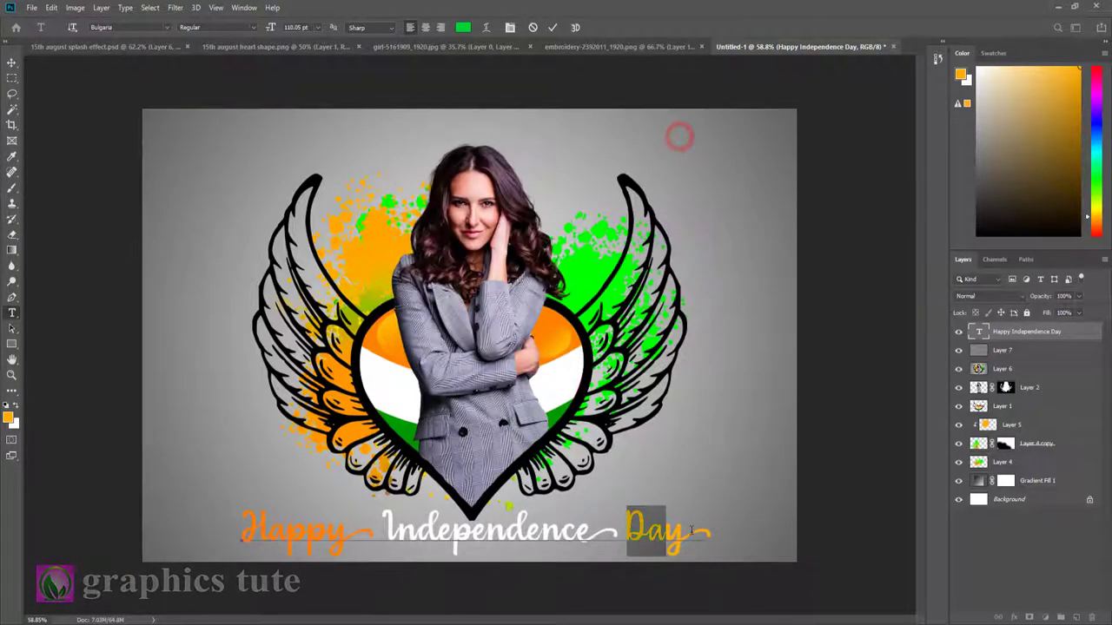
{"action": "left_click_drag", "start_coordinate": [691, 530], "coordinate": [619, 531]}
{"action": "left_click", "coordinate": [463, 27]}
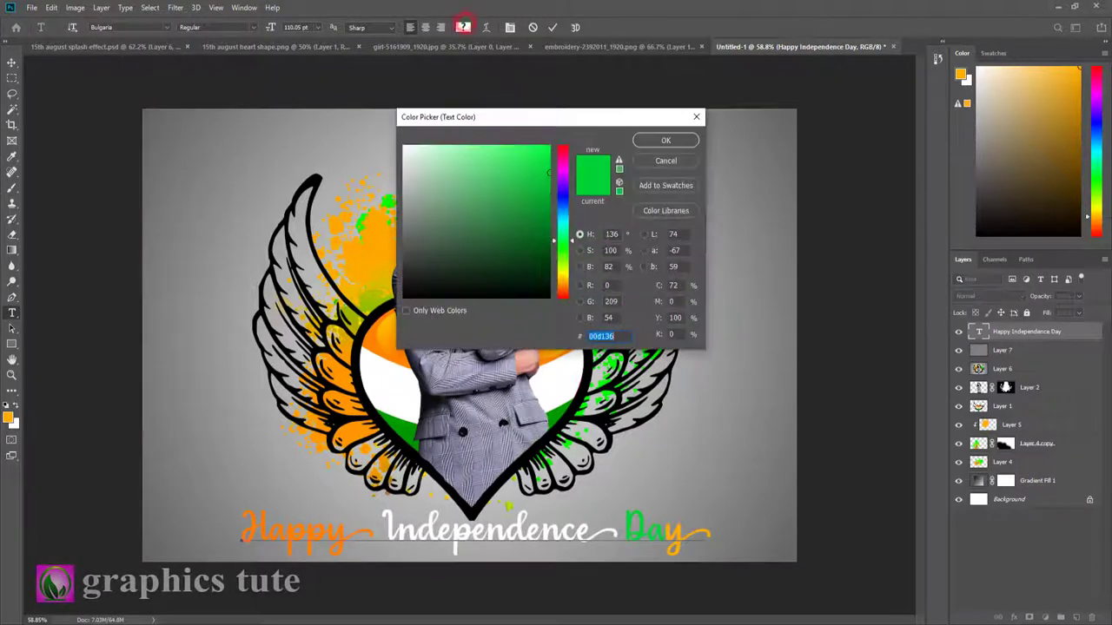
{"action": "left_click", "coordinate": [657, 142]}
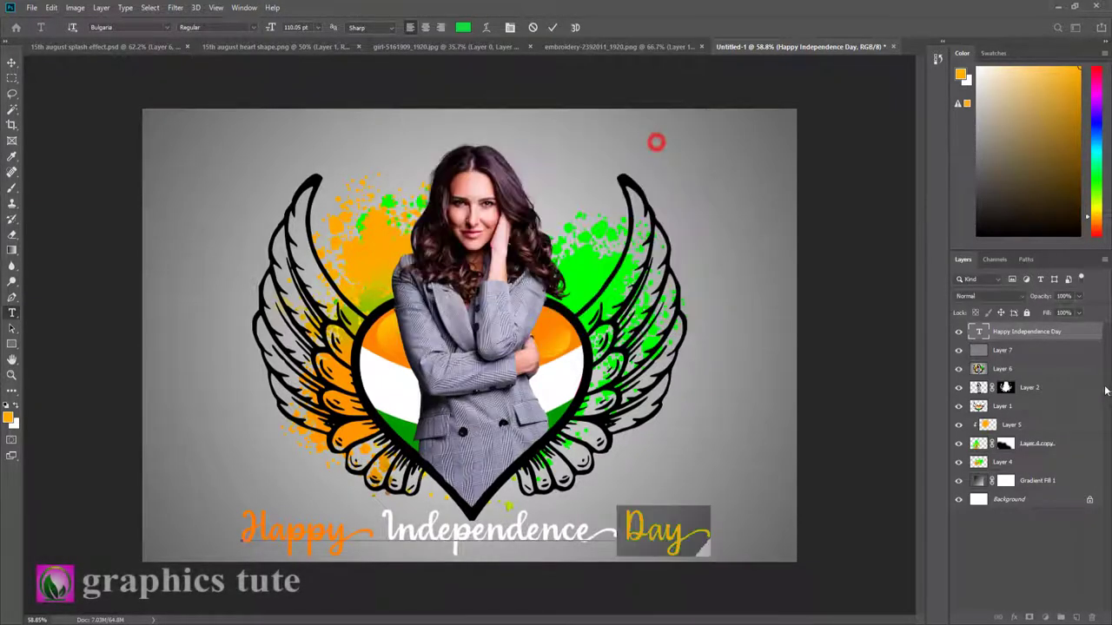
{"action": "double_click", "coordinate": [1094, 333]}
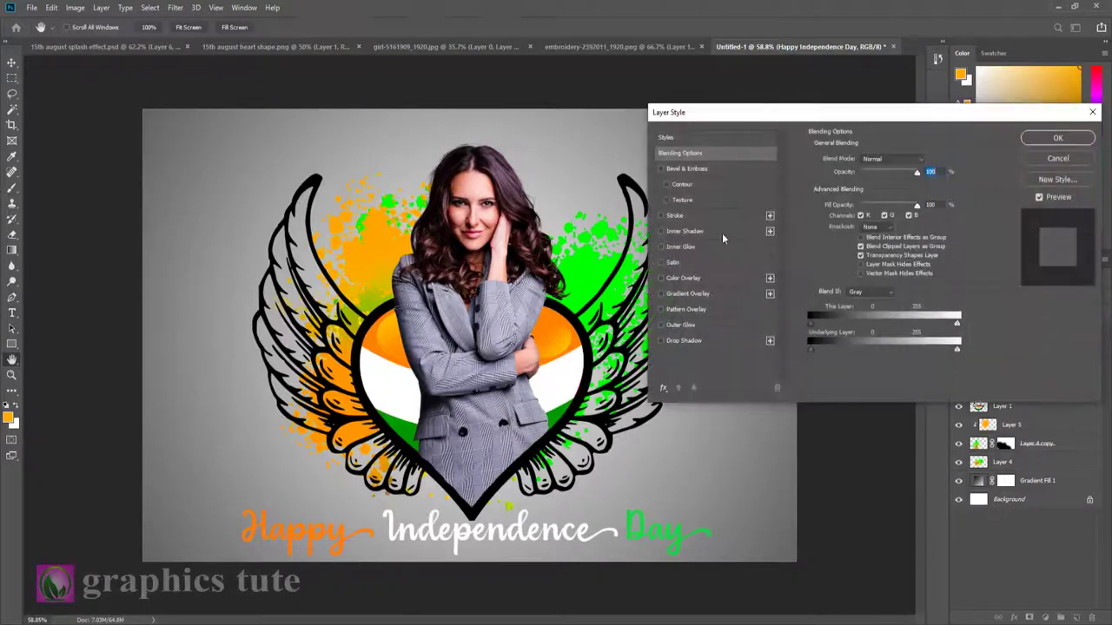
Give the caption a black (000000) Stroke and a Drop Shadow in Layer Style.
{"action": "left_click", "coordinate": [674, 216]}
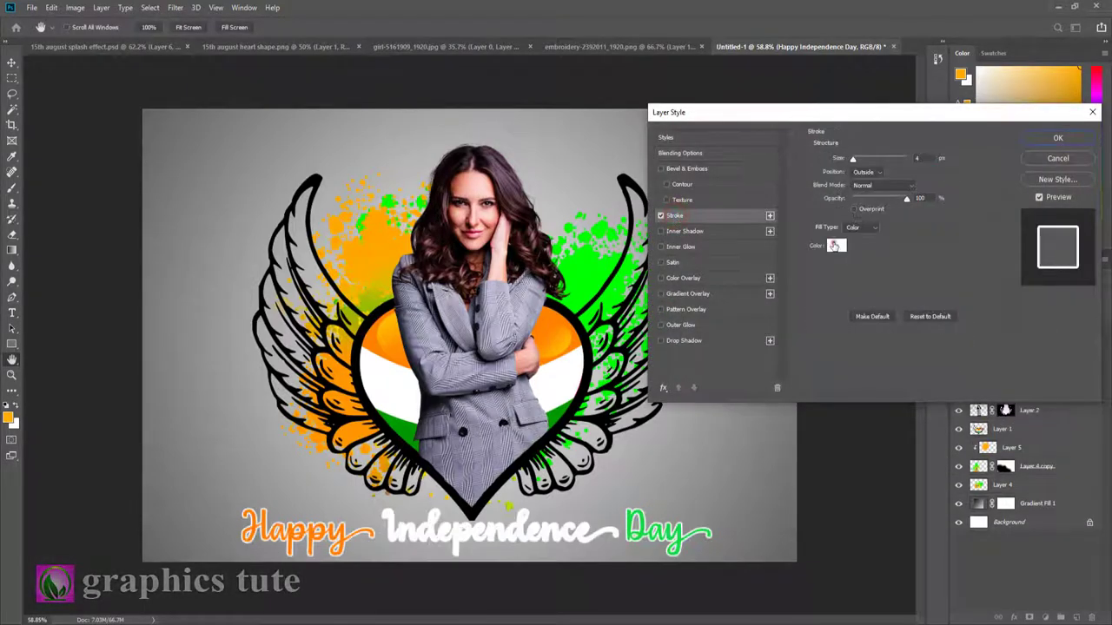
{"action": "left_click", "coordinate": [833, 246]}
{"action": "type", "text": "000000"}
{"action": "left_click", "coordinate": [680, 143]}
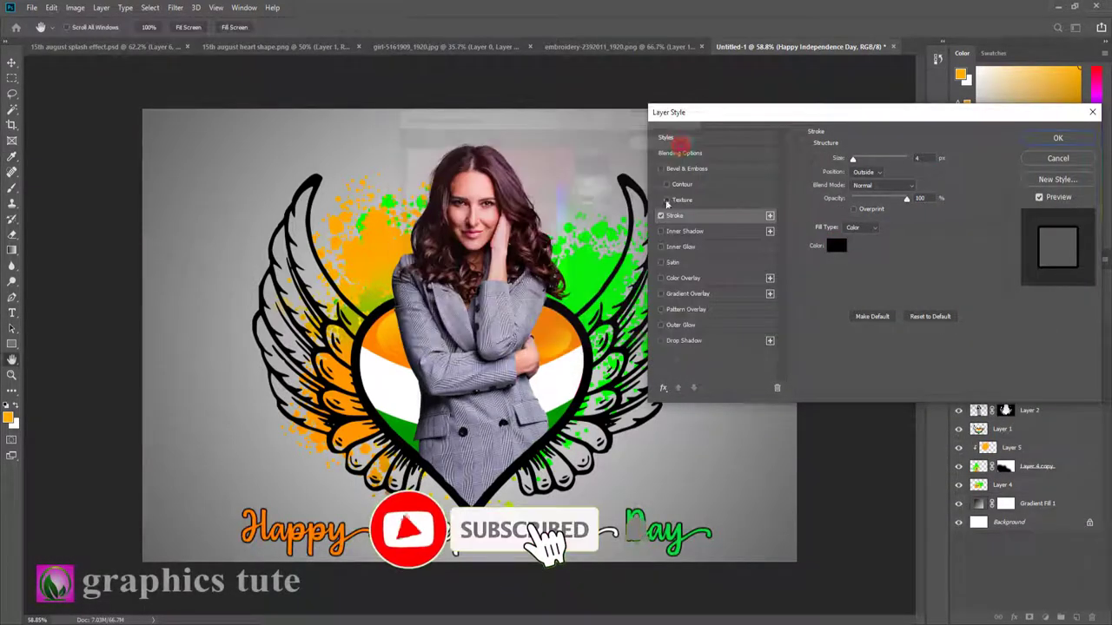
{"action": "left_click", "coordinate": [687, 341]}
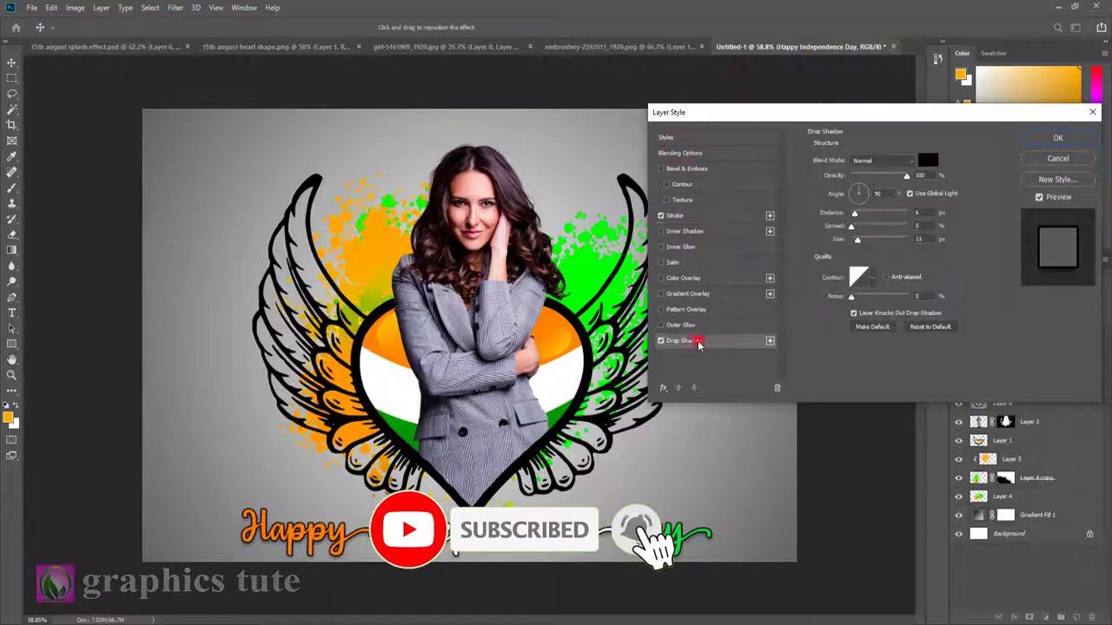
{"action": "left_click", "coordinate": [1066, 141]}
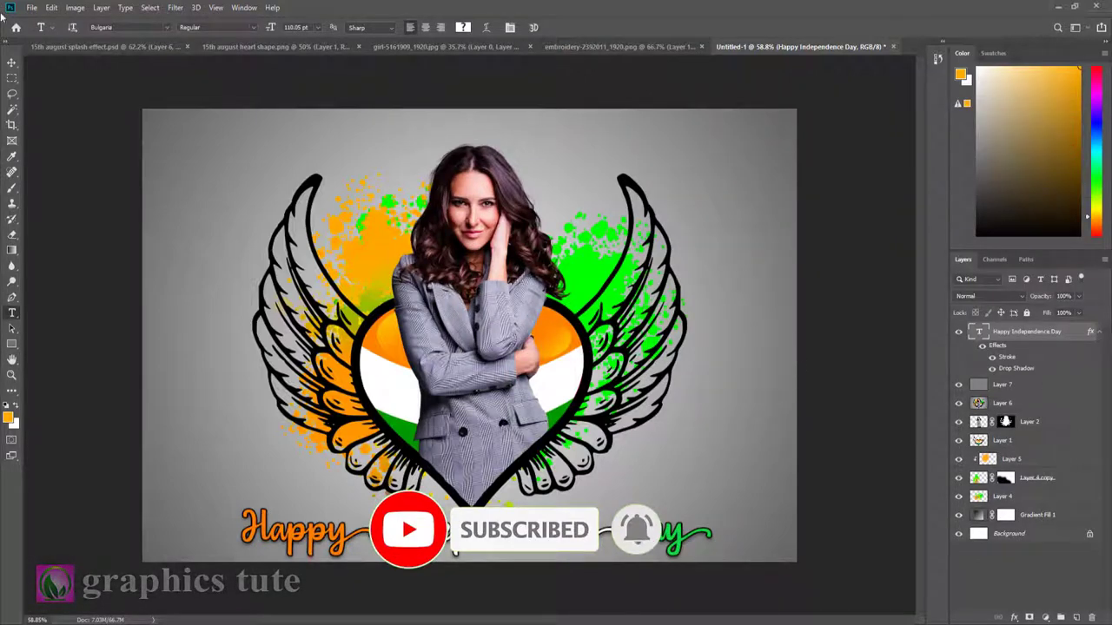
{"action": "left_click", "coordinate": [12, 62]}
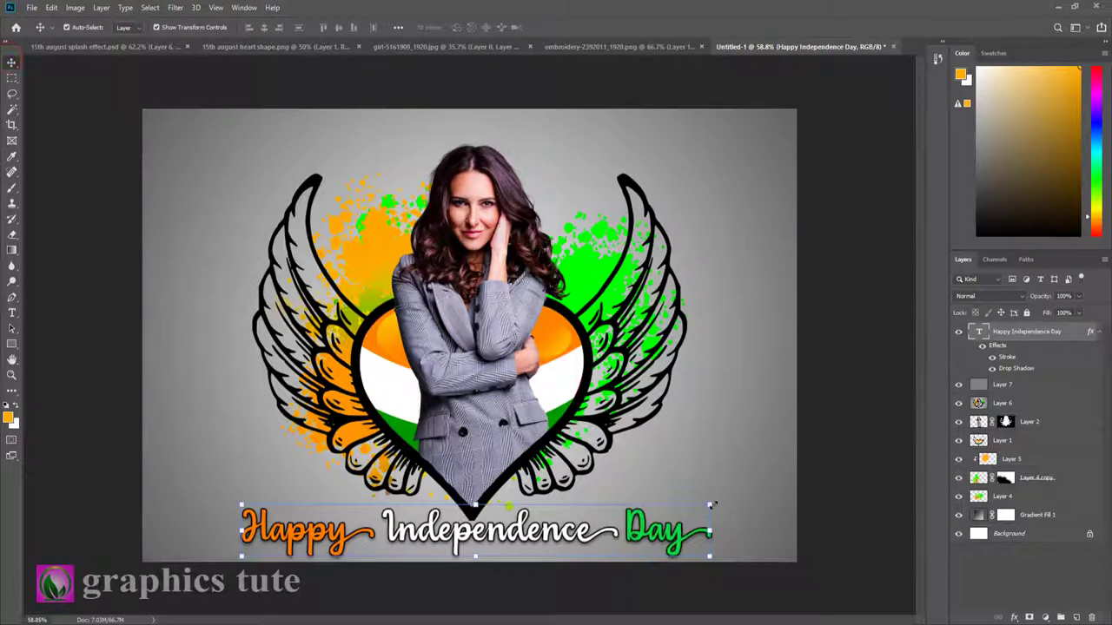
Scale the caption down to about 90.33%, then zoom in to inspect the finished poster.
{"action": "left_click_drag", "start_coordinate": [710, 505], "coordinate": [686, 513]}
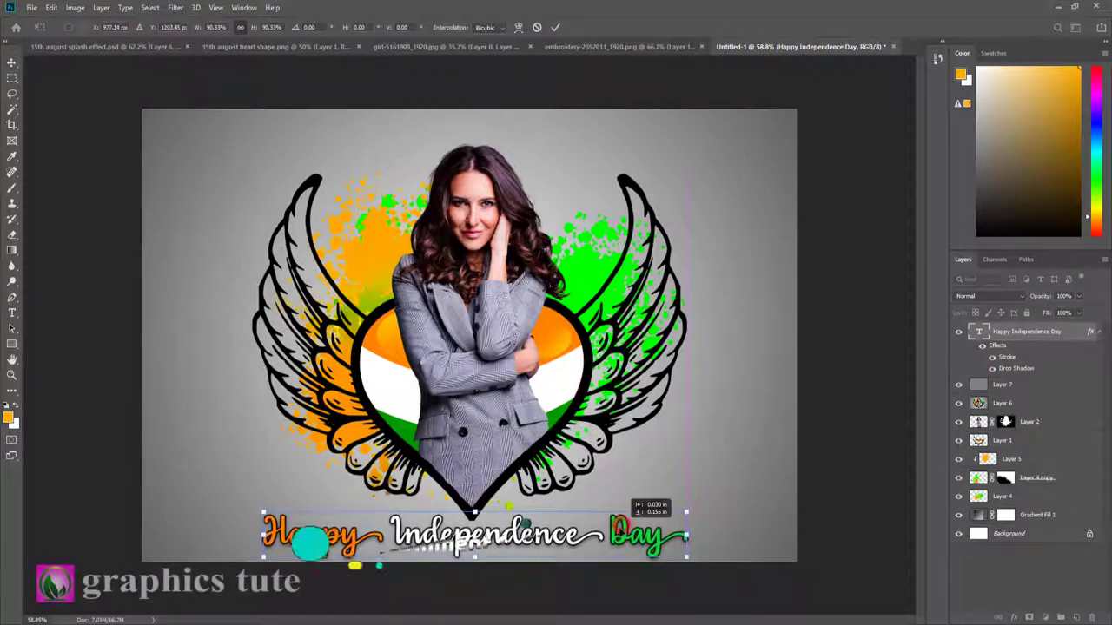
{"action": "left_click", "coordinate": [555, 26]}
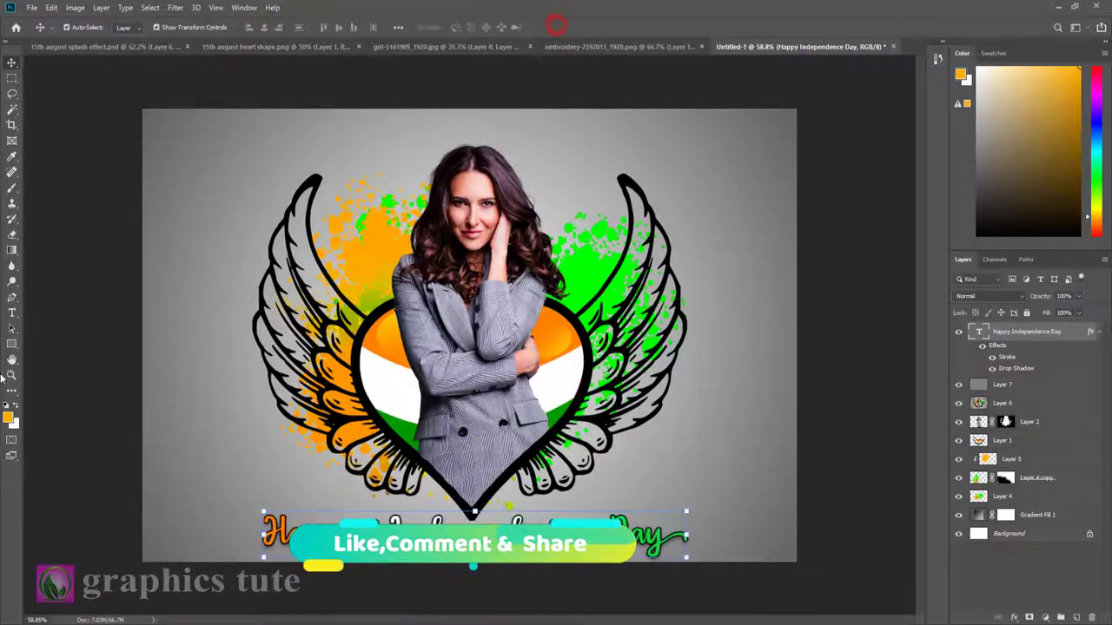
{"action": "left_click", "coordinate": [12, 374]}
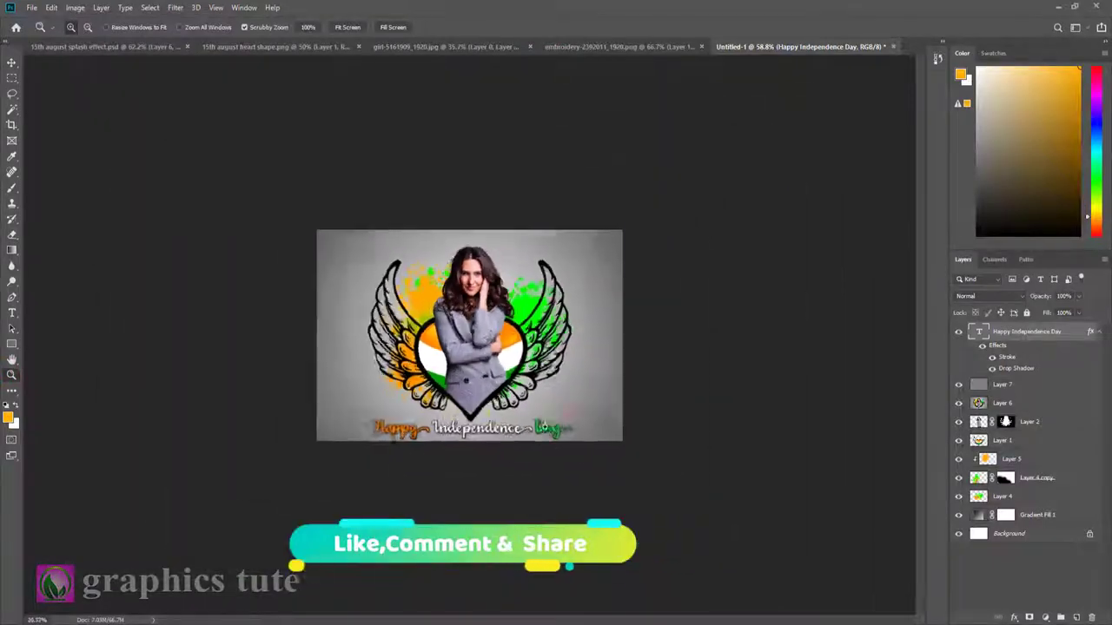
{"action": "mouse_move", "coordinate": [574, 426]}
{"action": "left_mouse_down"}
{"action": "mouse_move", "coordinate": [546, 425]}
{"action": "mouse_move", "coordinate": [597, 439]}
{"action": "left_mouse_up"}
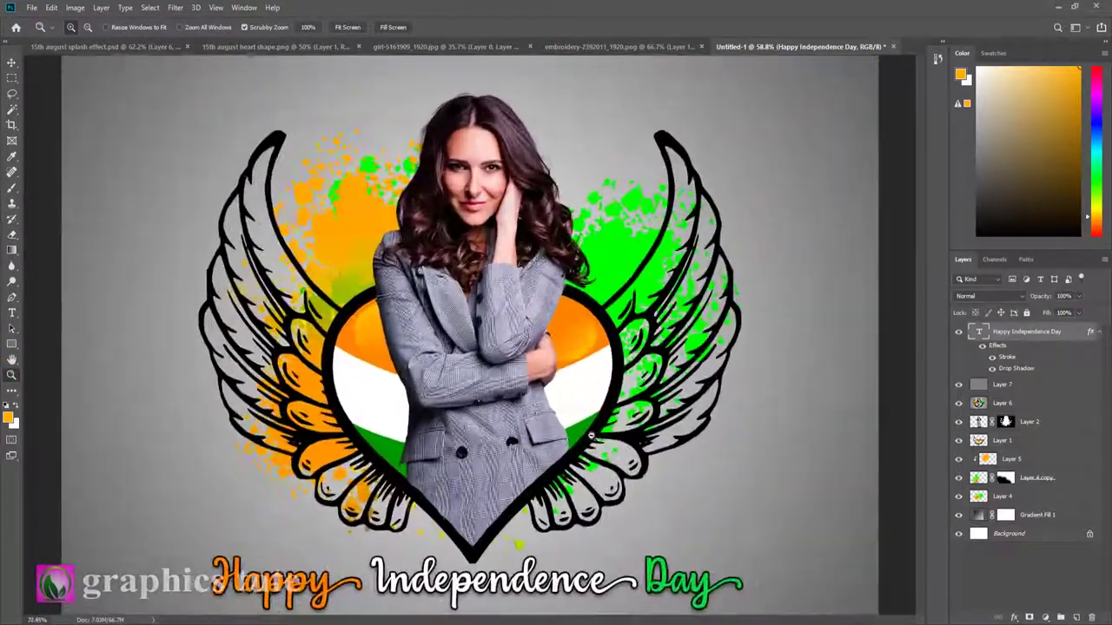